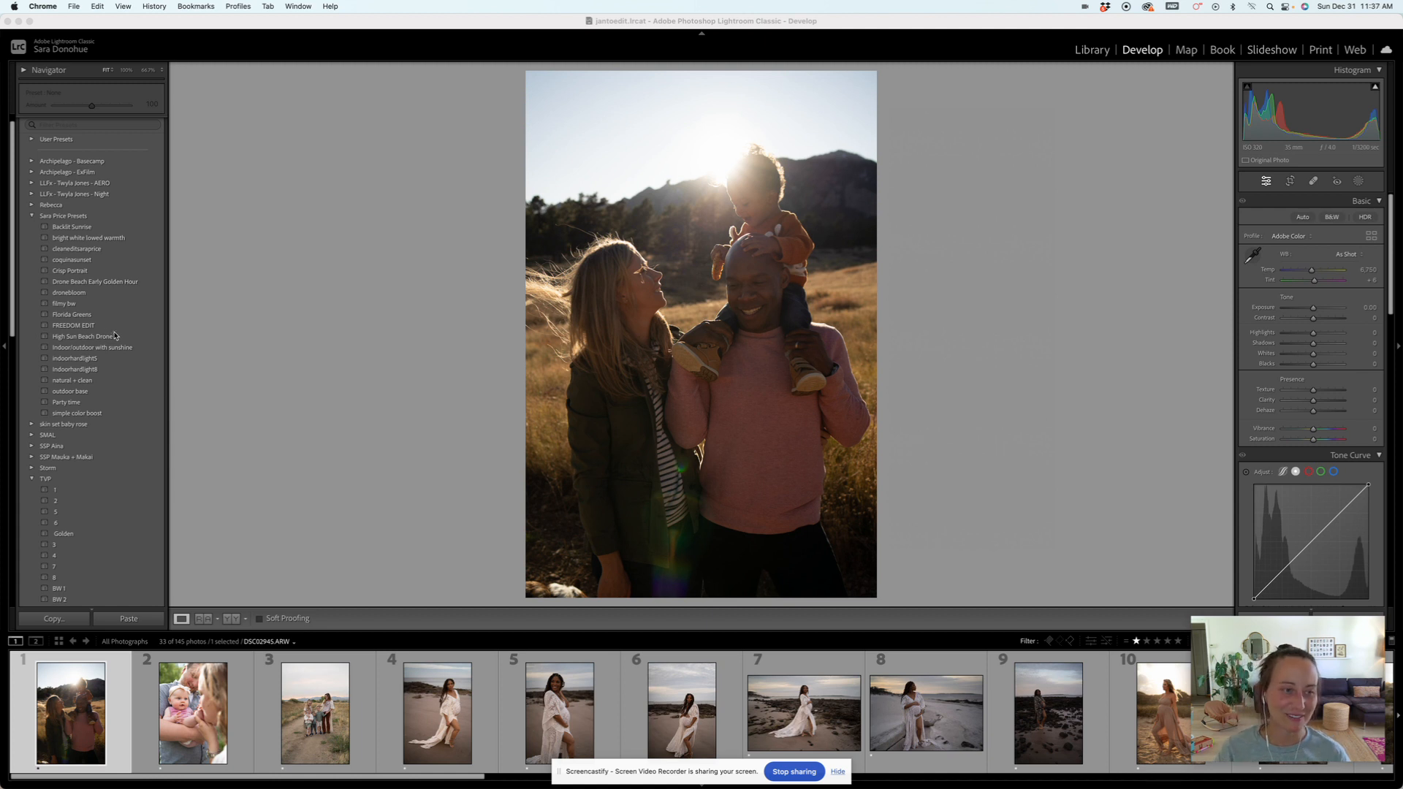
Step: Apply the FREEDOM EDIT preset to the backlit family photo and set Exposure +1.20, a cooler Temp, Shadows +20 and Dehaze +3
scroll(120, 387, up, 1)
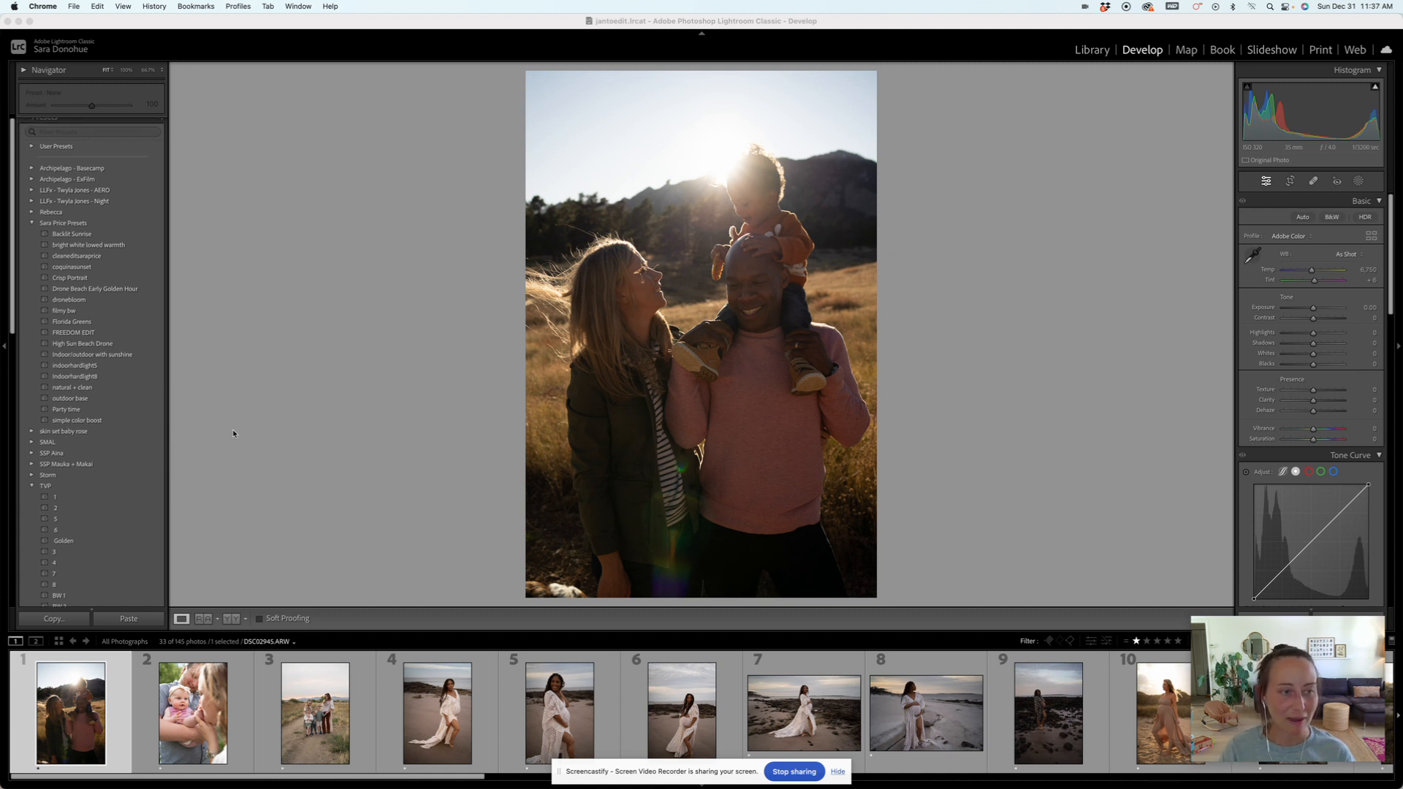
mouse_move(179, 781)
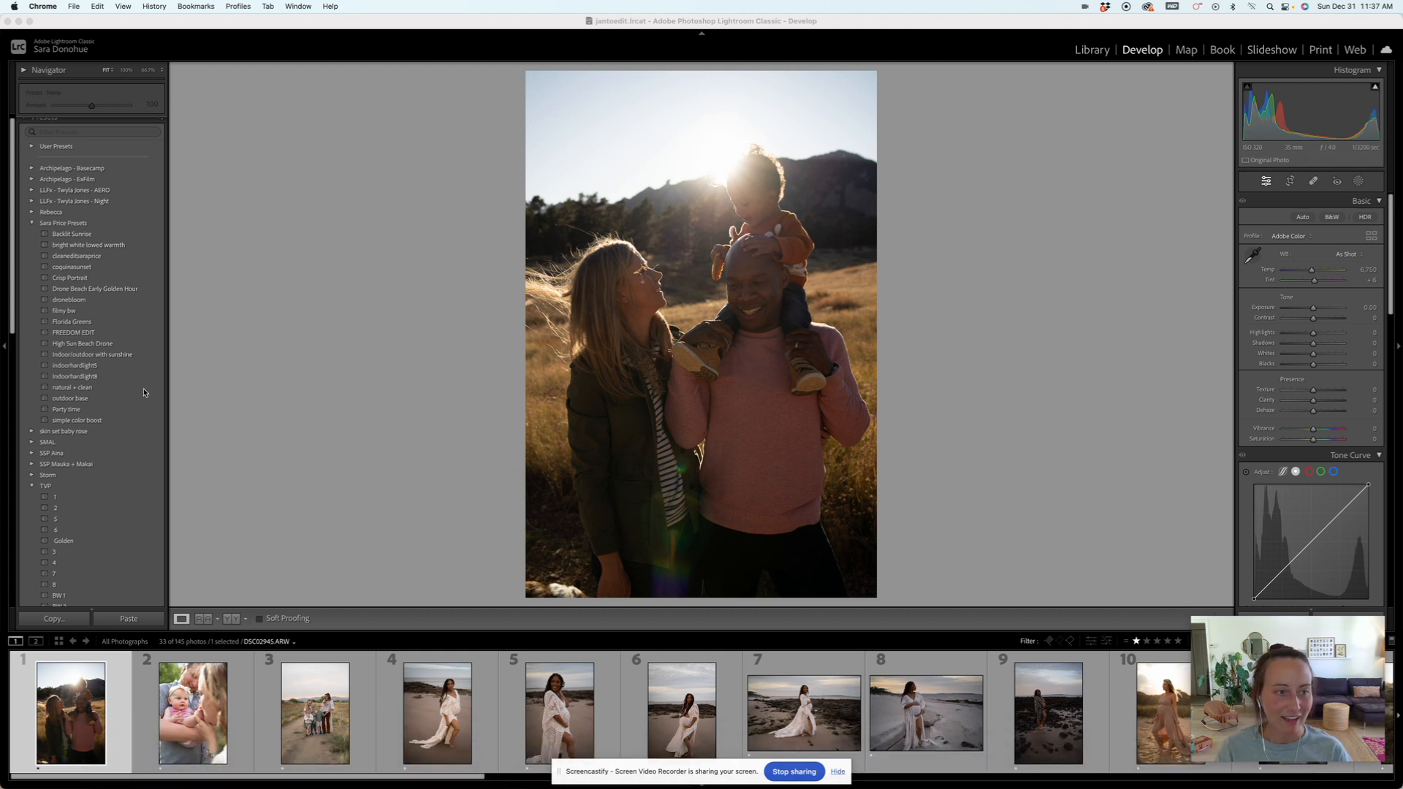
click(95, 334)
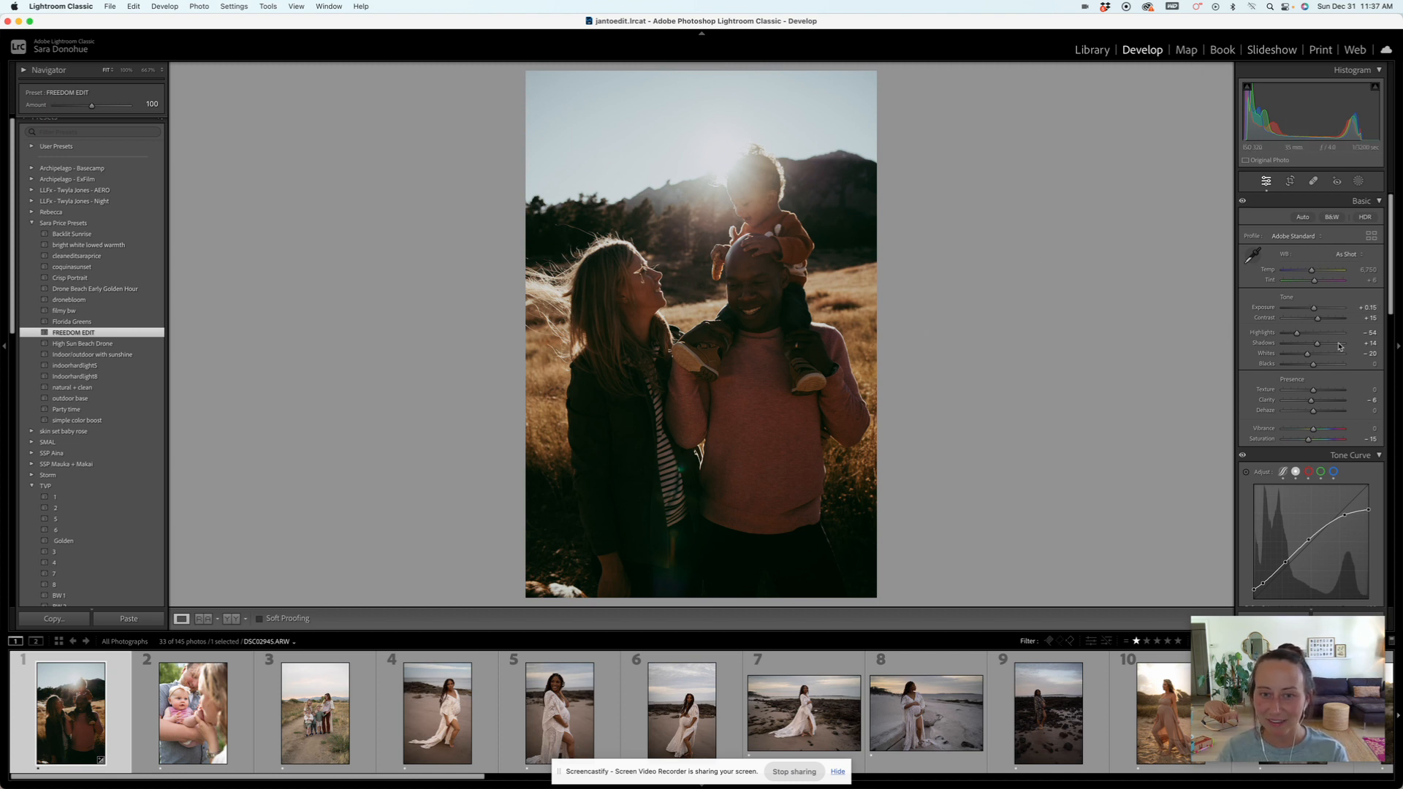
drag(1313, 307, 1307, 274)
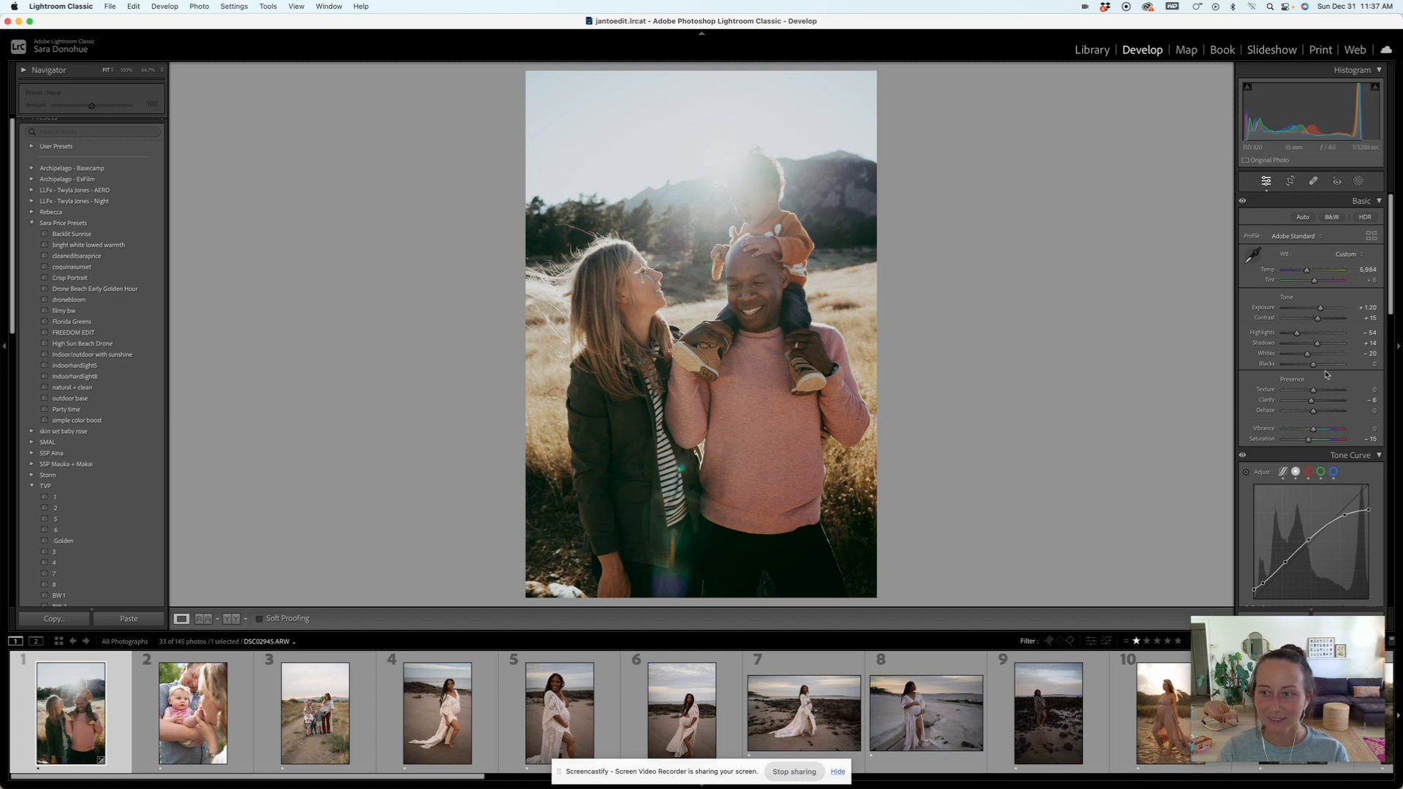
drag(1316, 343, 1323, 346)
drag(1313, 414, 1313, 416)
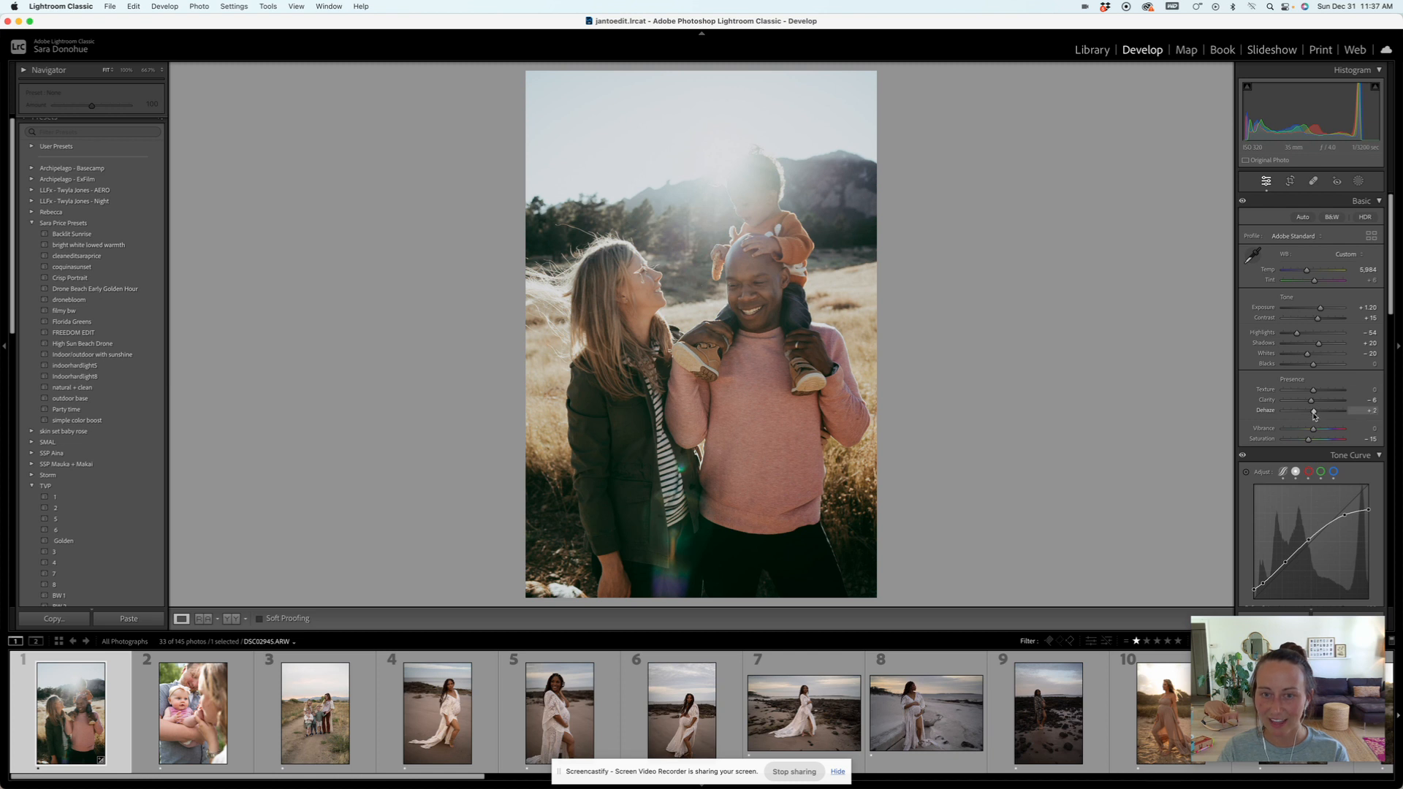
Step: Add a linear gradient mask fading downward across the sky of the backlit family photo
click(1358, 180)
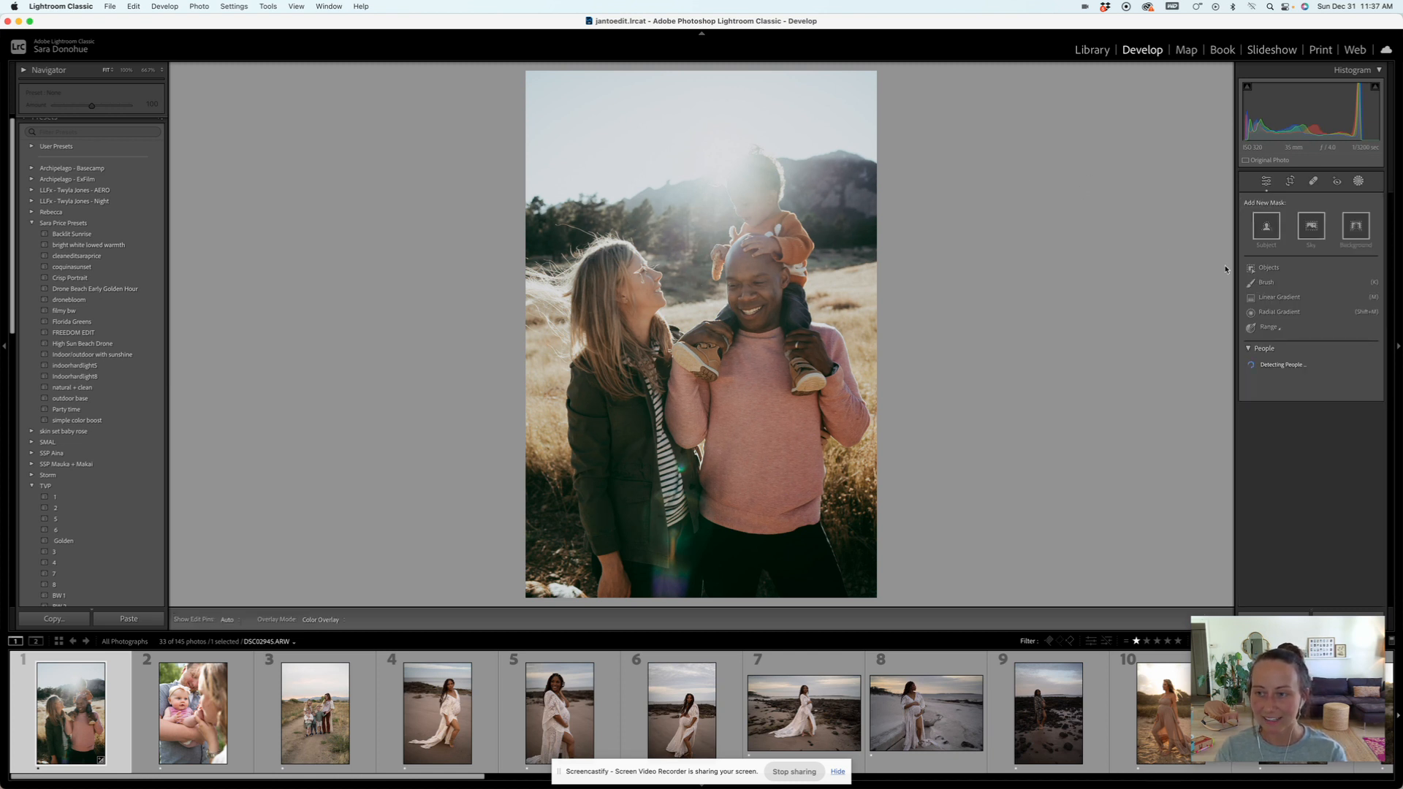
click(1278, 297)
drag(637, 81, 653, 187)
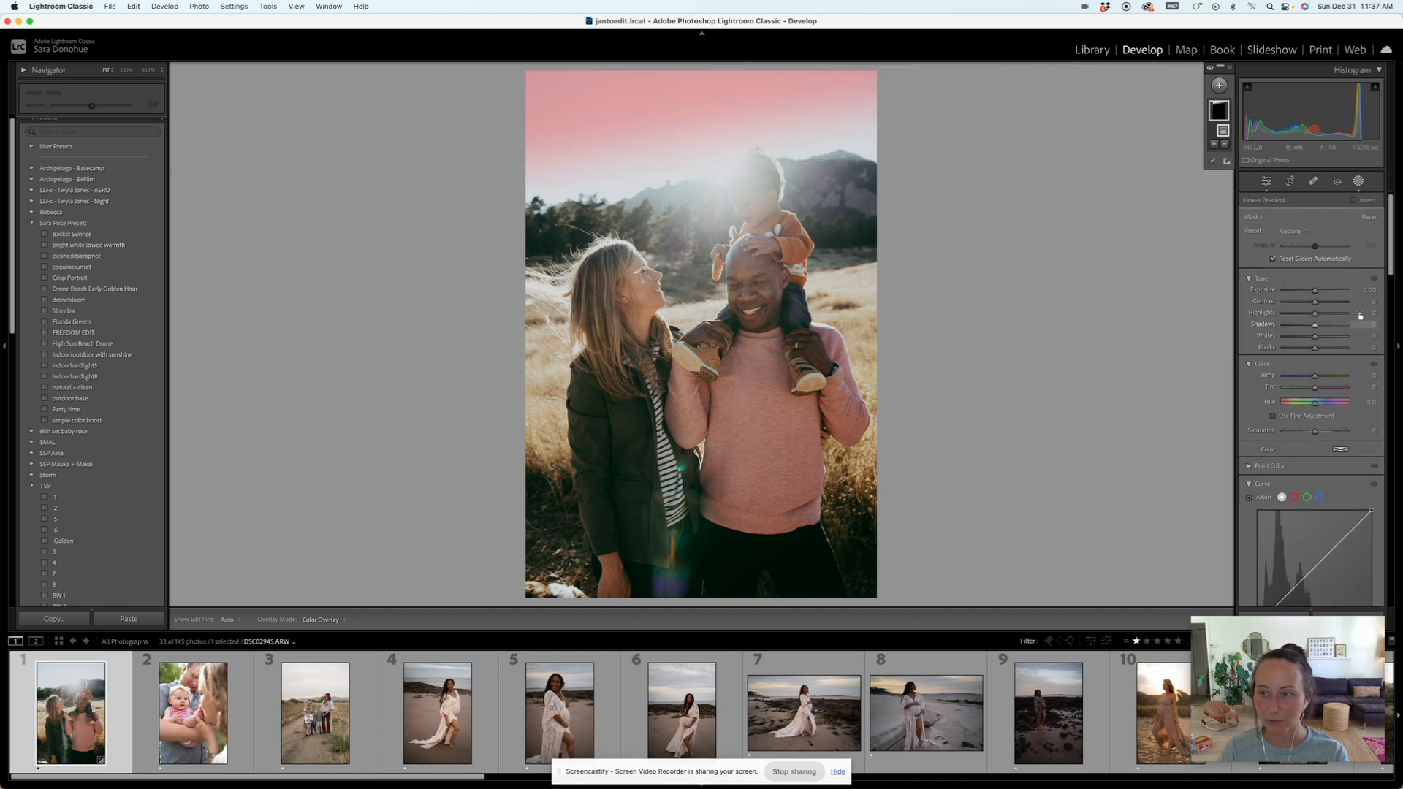
Step: Set the sky gradient to Exposure -0.59, Highlights -47, a slightly cooler Temp and Saturation 30, and leave masking
mouse_move(1314, 313)
mouse_down()
mouse_move(1299, 317)
mouse_move(1311, 296)
mouse_up()
drag(1315, 432, 1324, 435)
drag(1315, 377, 1312, 379)
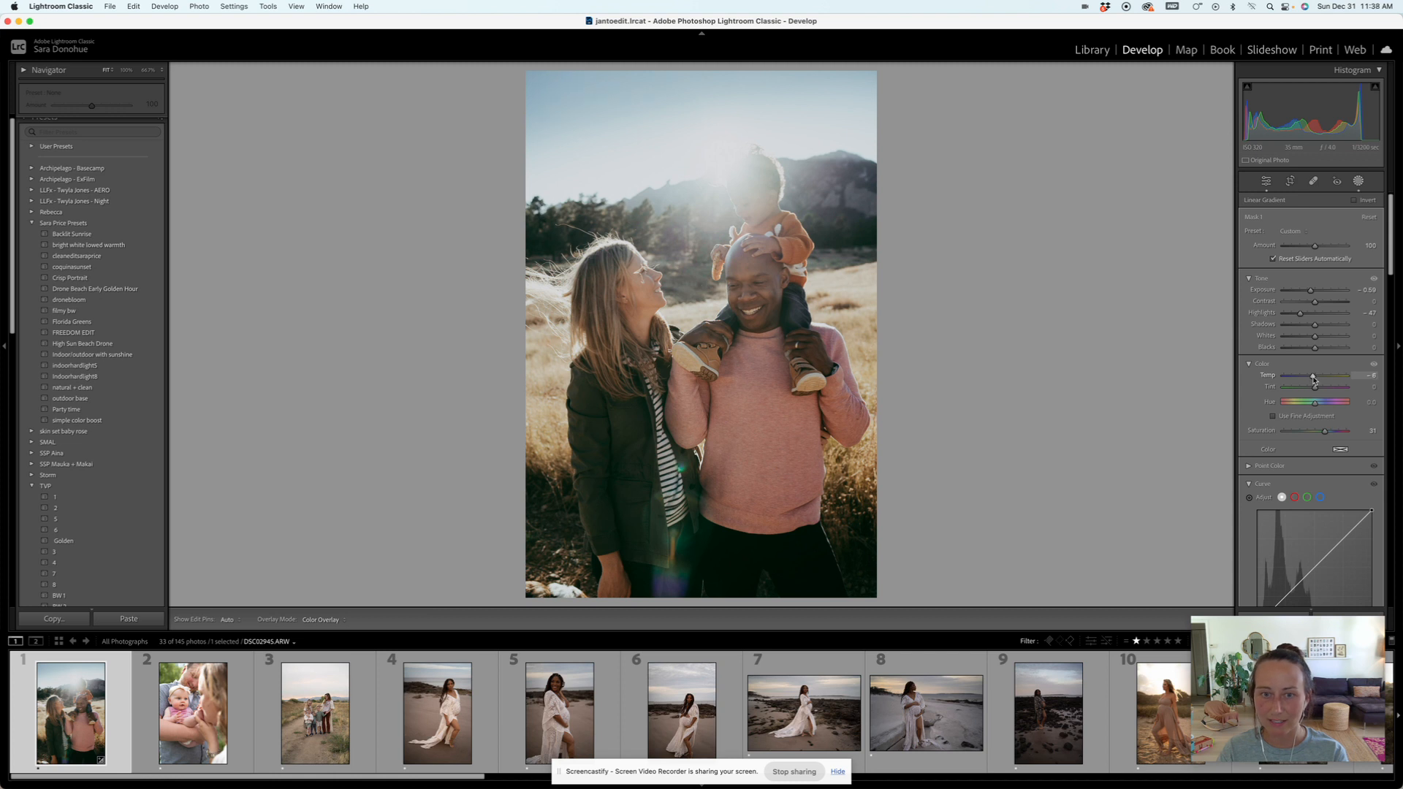
drag(1325, 432, 1323, 432)
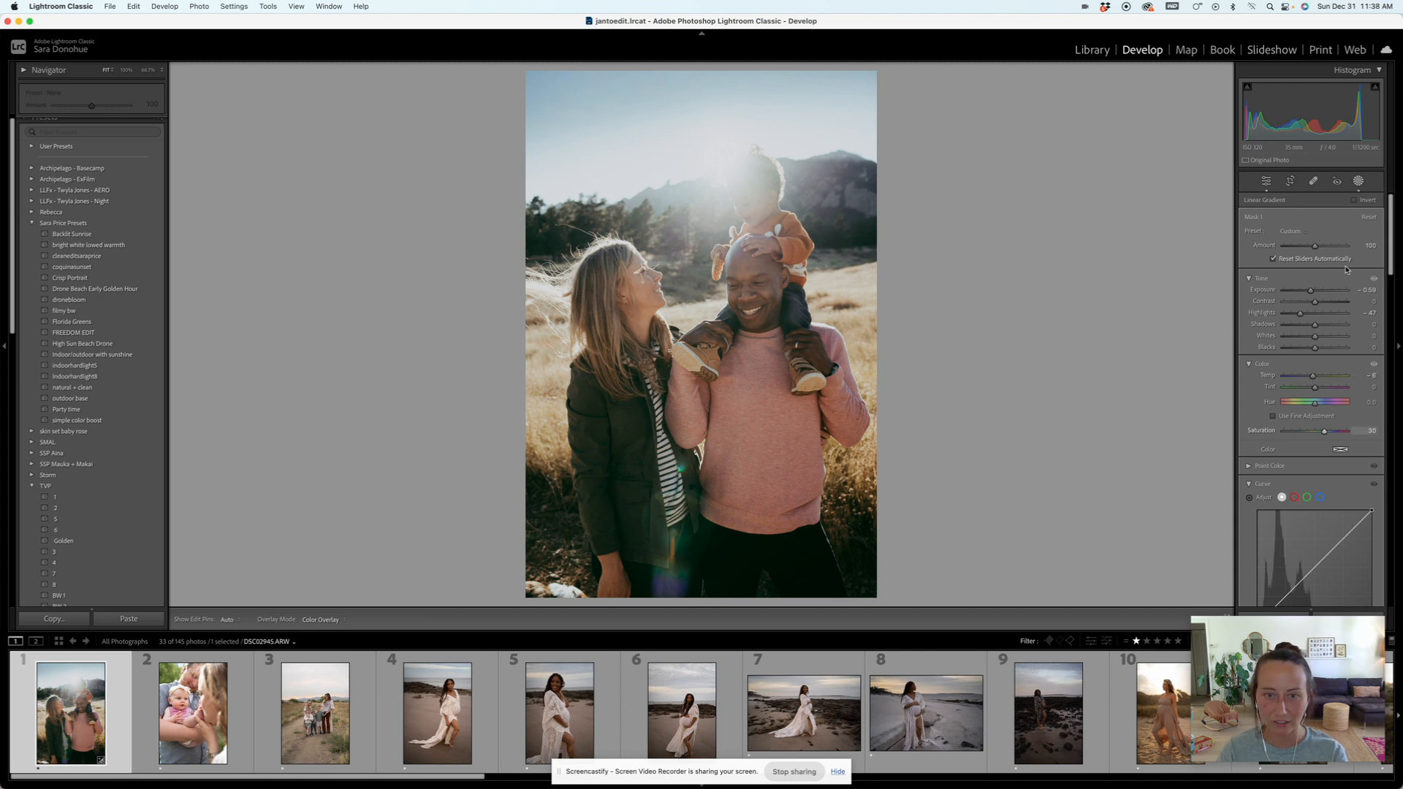
click(1266, 181)
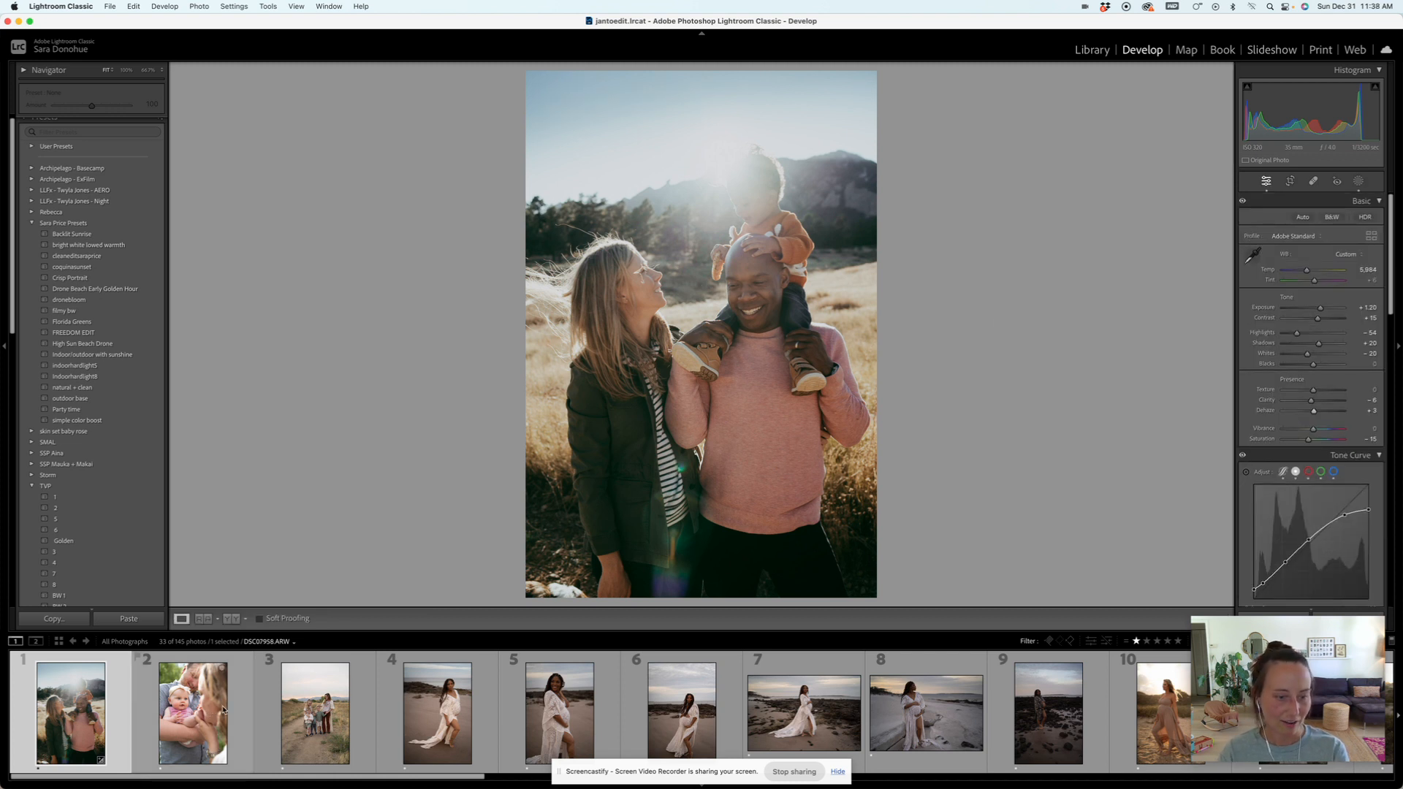
Step: Apply the FREEDOM EDIT preset to the photo of the baby with parents and set Exposure -0.30, Highlights -91 and Shadows +32
click(224, 709)
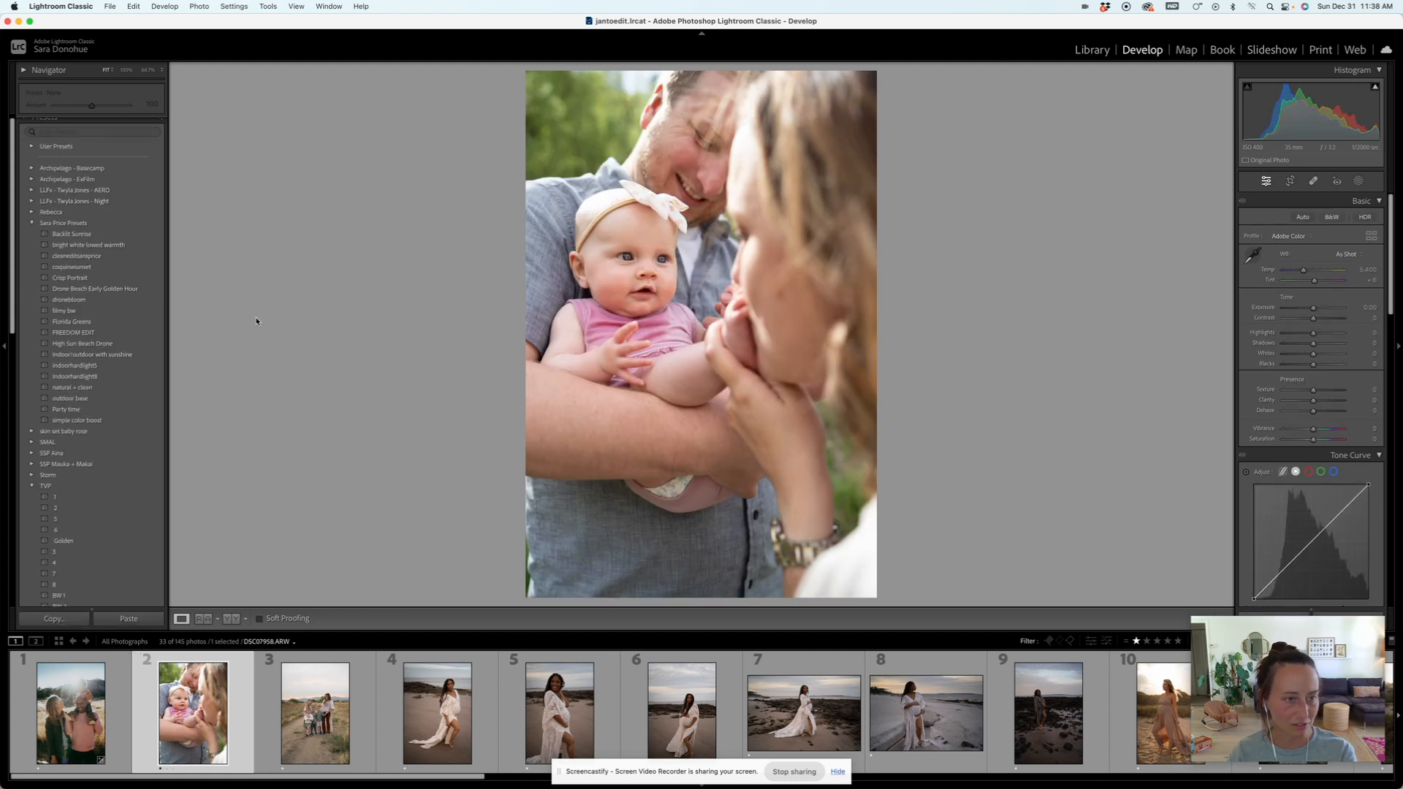
click(73, 332)
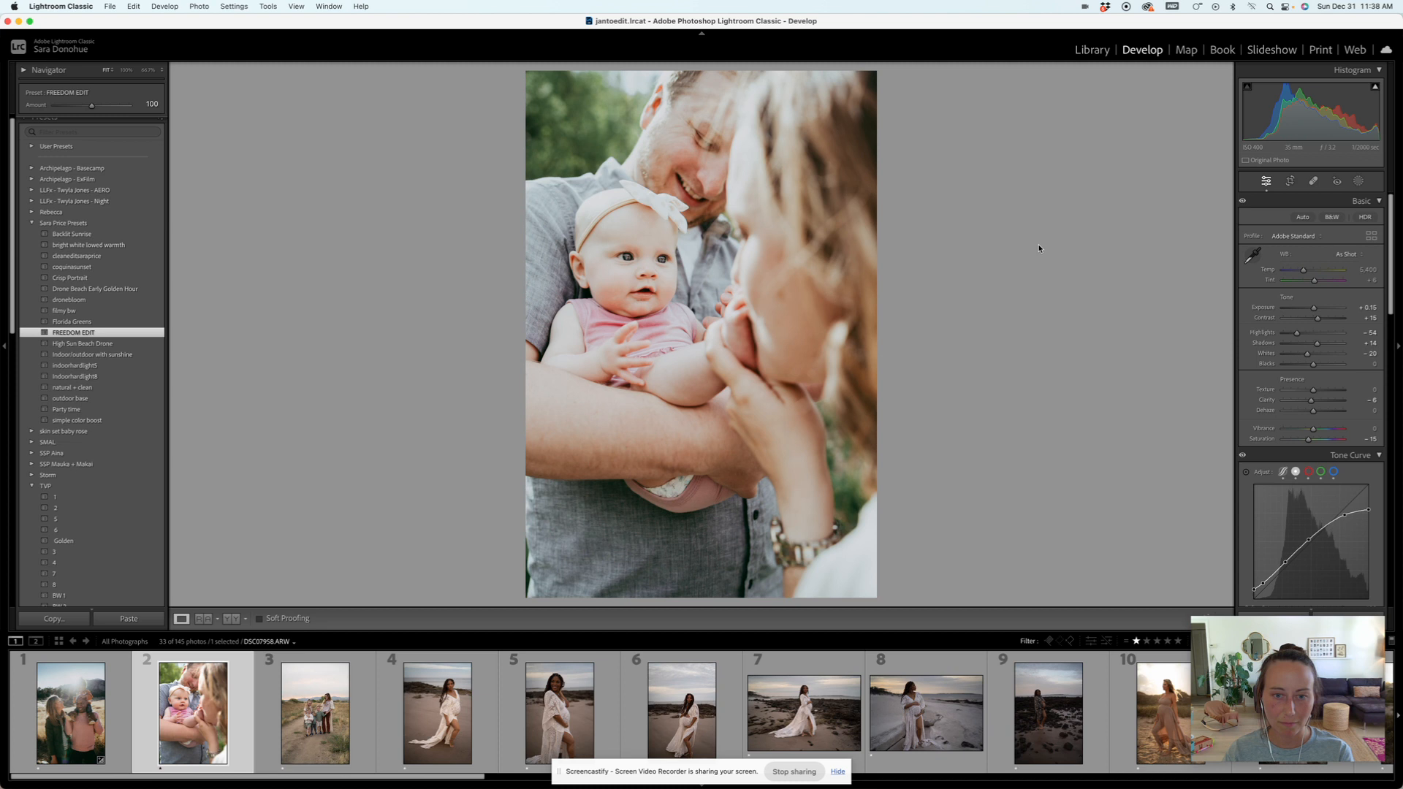
drag(1314, 307, 1322, 347)
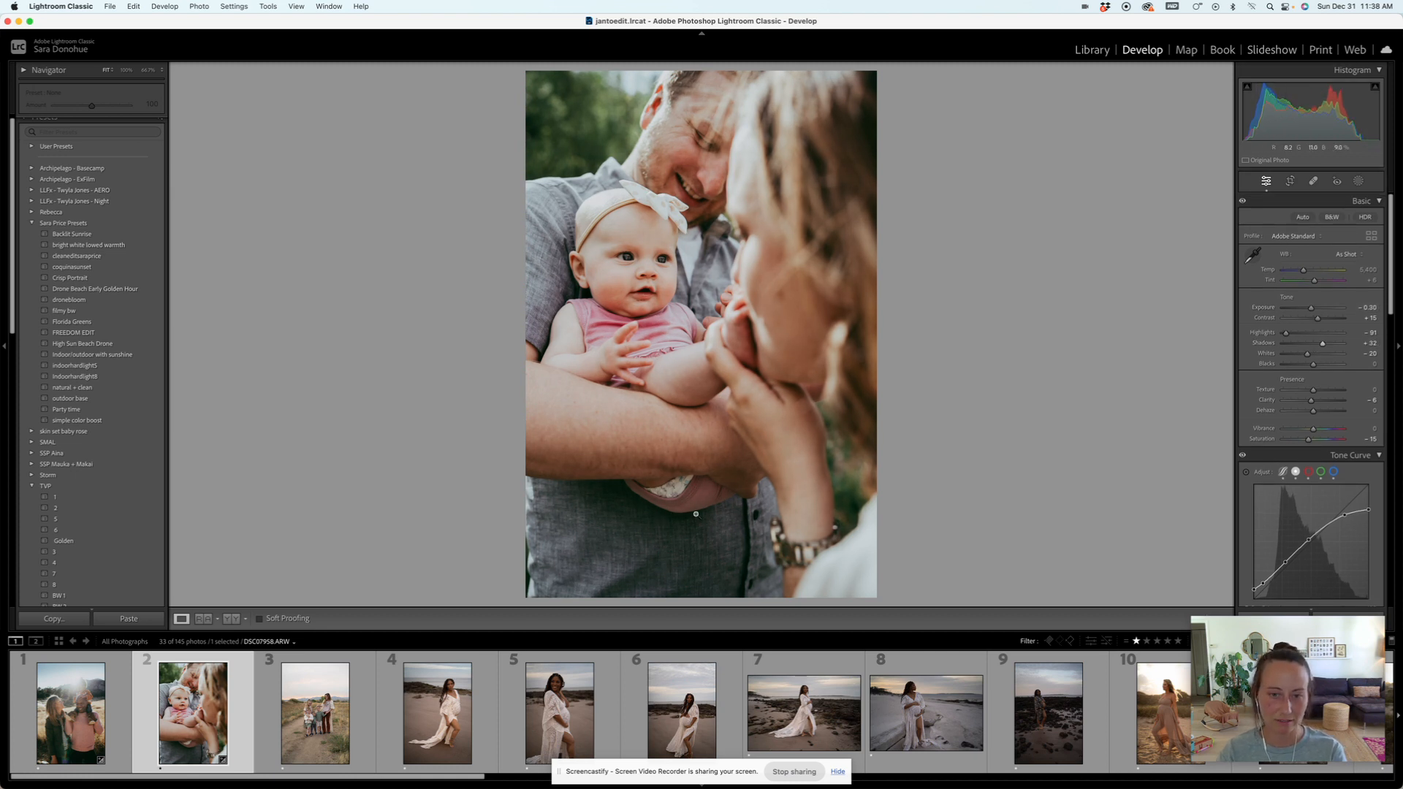
Step: Apply the FREEDOM EDIT preset to the photo of the mother and four children on the dirt path
click(371, 699)
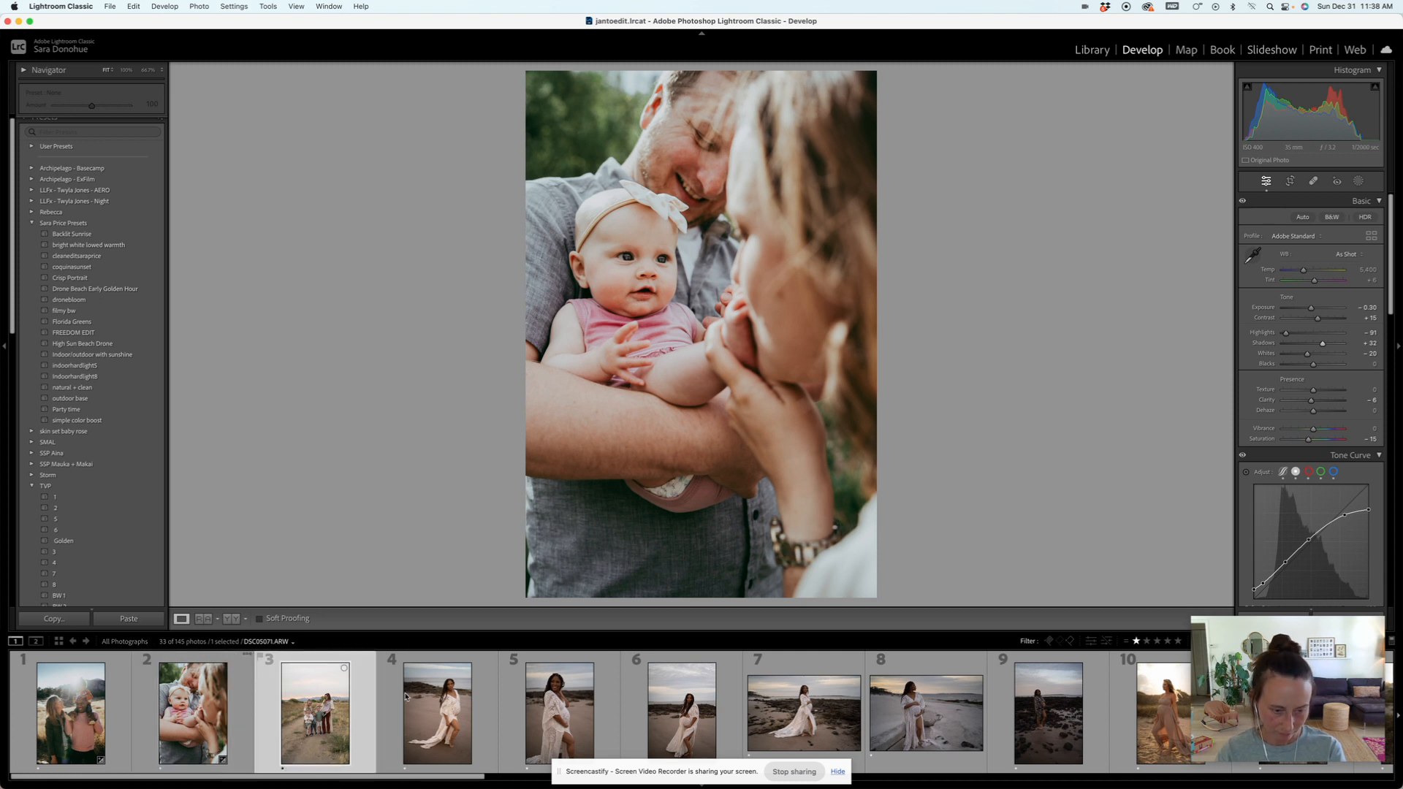
scroll(109, 351, down, 1)
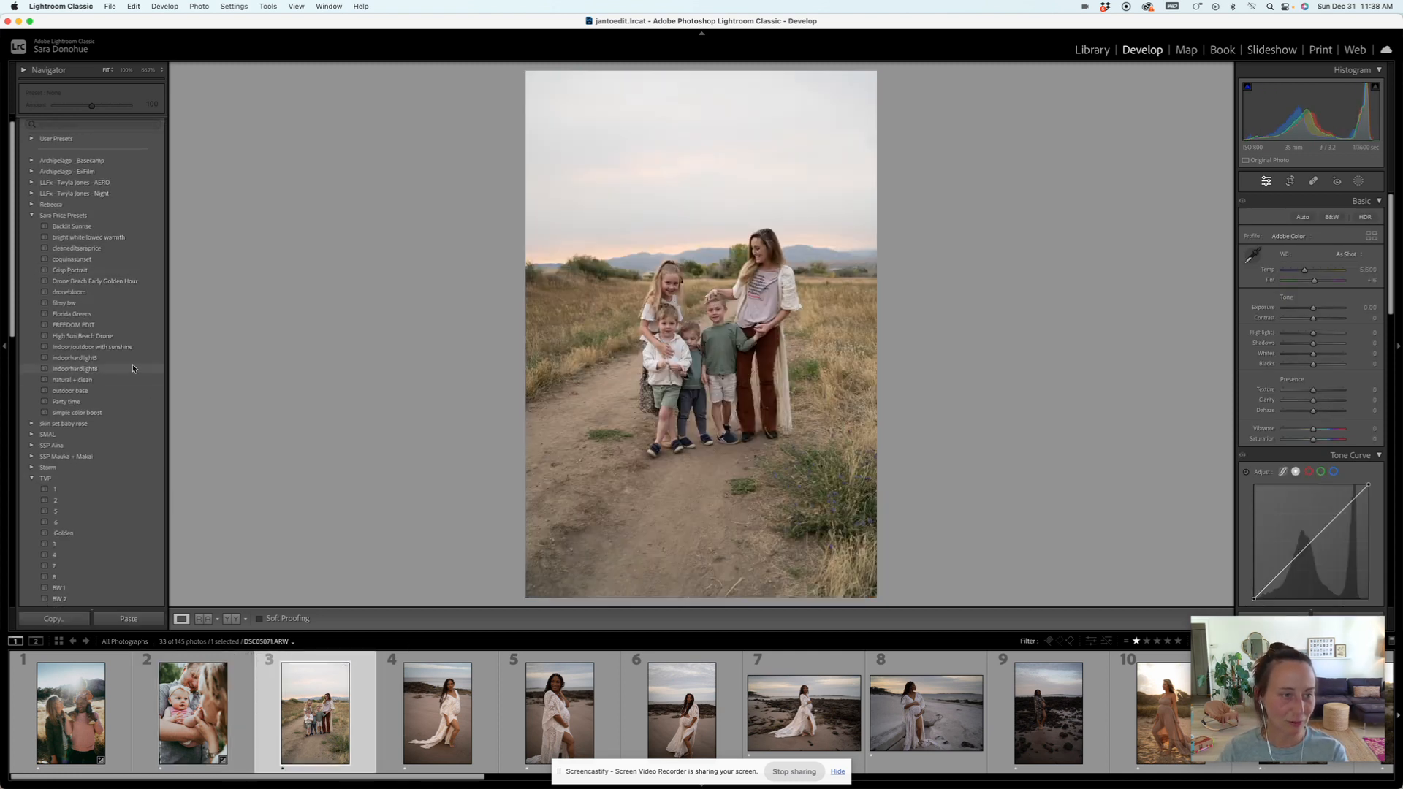
scroll(135, 368, up, 1)
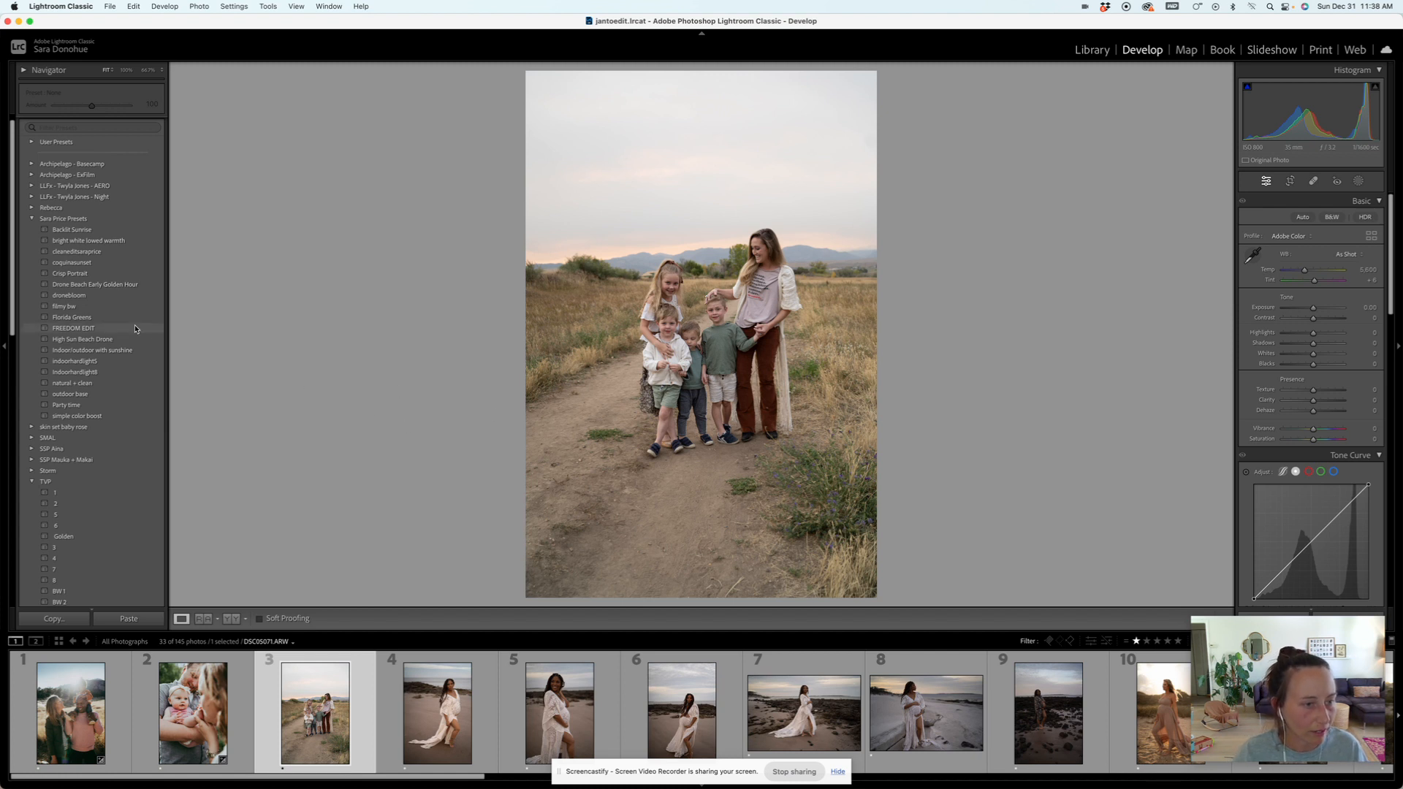
click(73, 328)
Step: Crop the dirt path photo tighter around the family, and set Shadows to +43 and Saturation to -8
click(1288, 181)
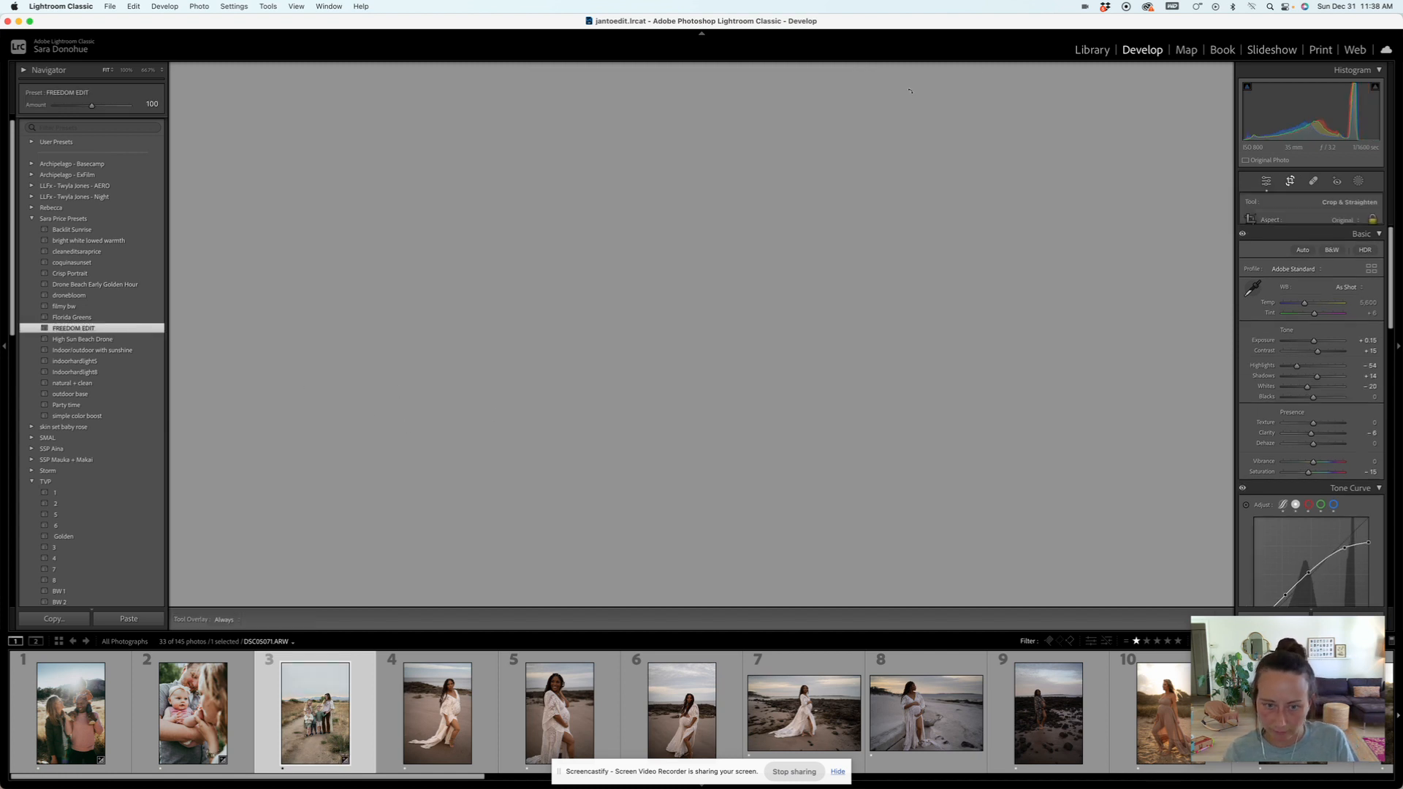
drag(876, 72, 851, 107)
drag(799, 214, 757, 218)
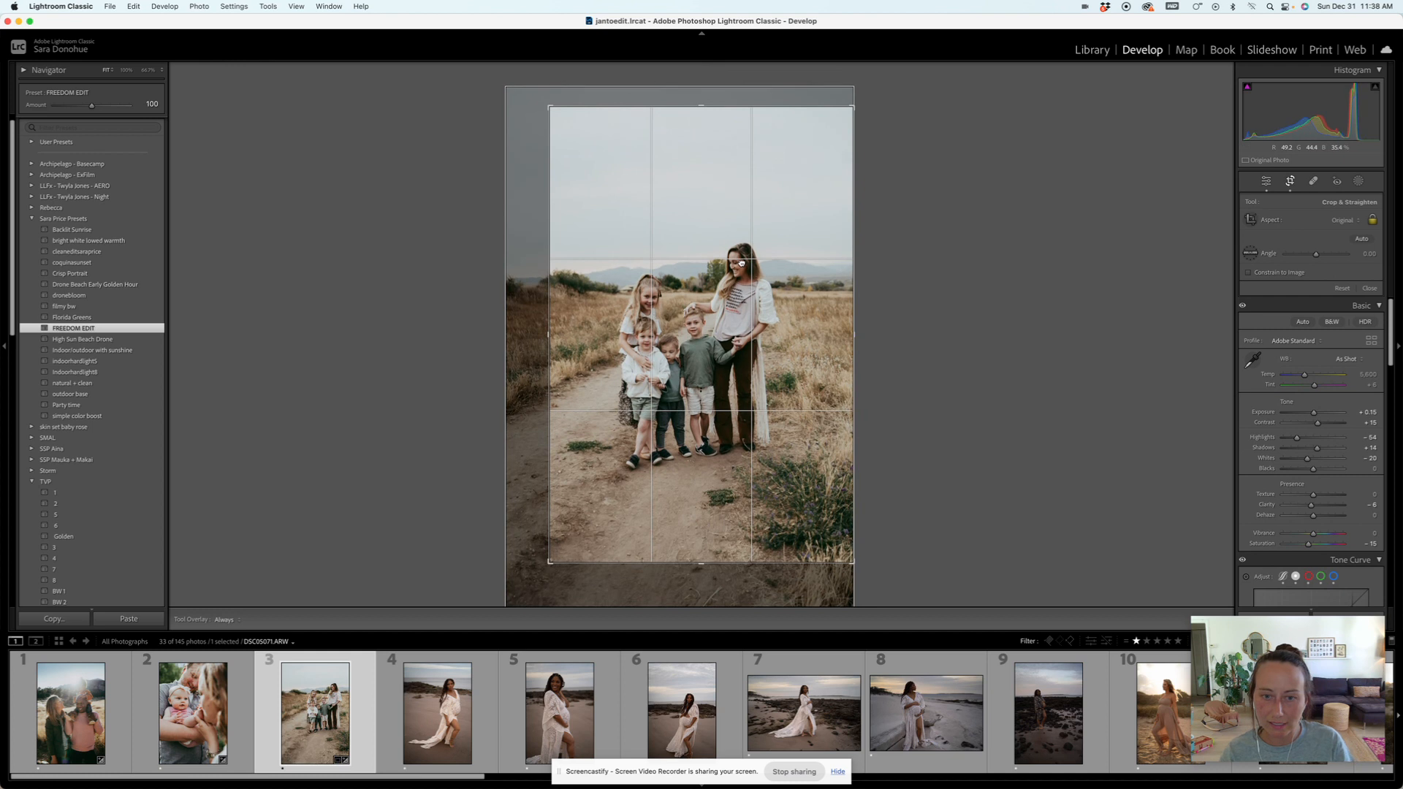
key(Return)
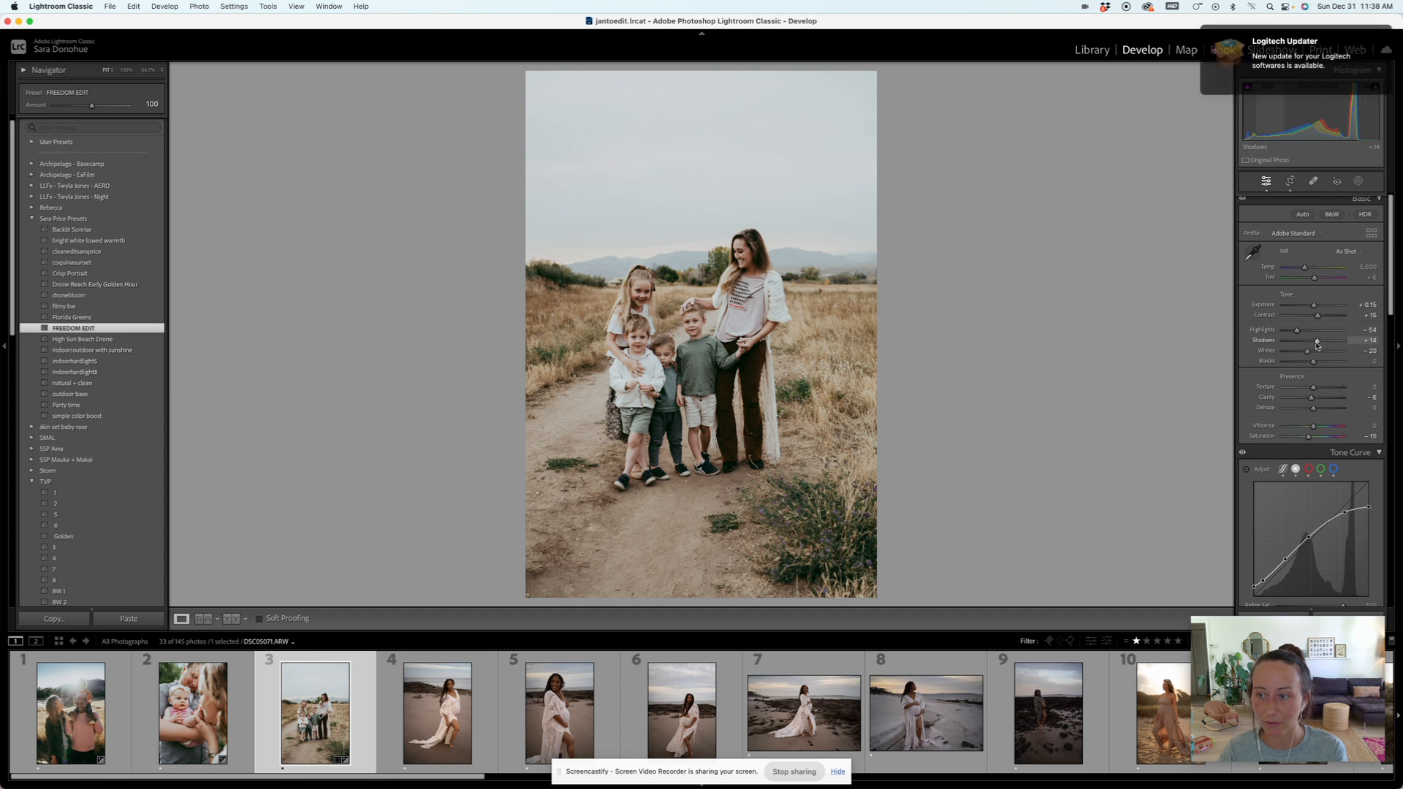
drag(1318, 343, 1326, 344)
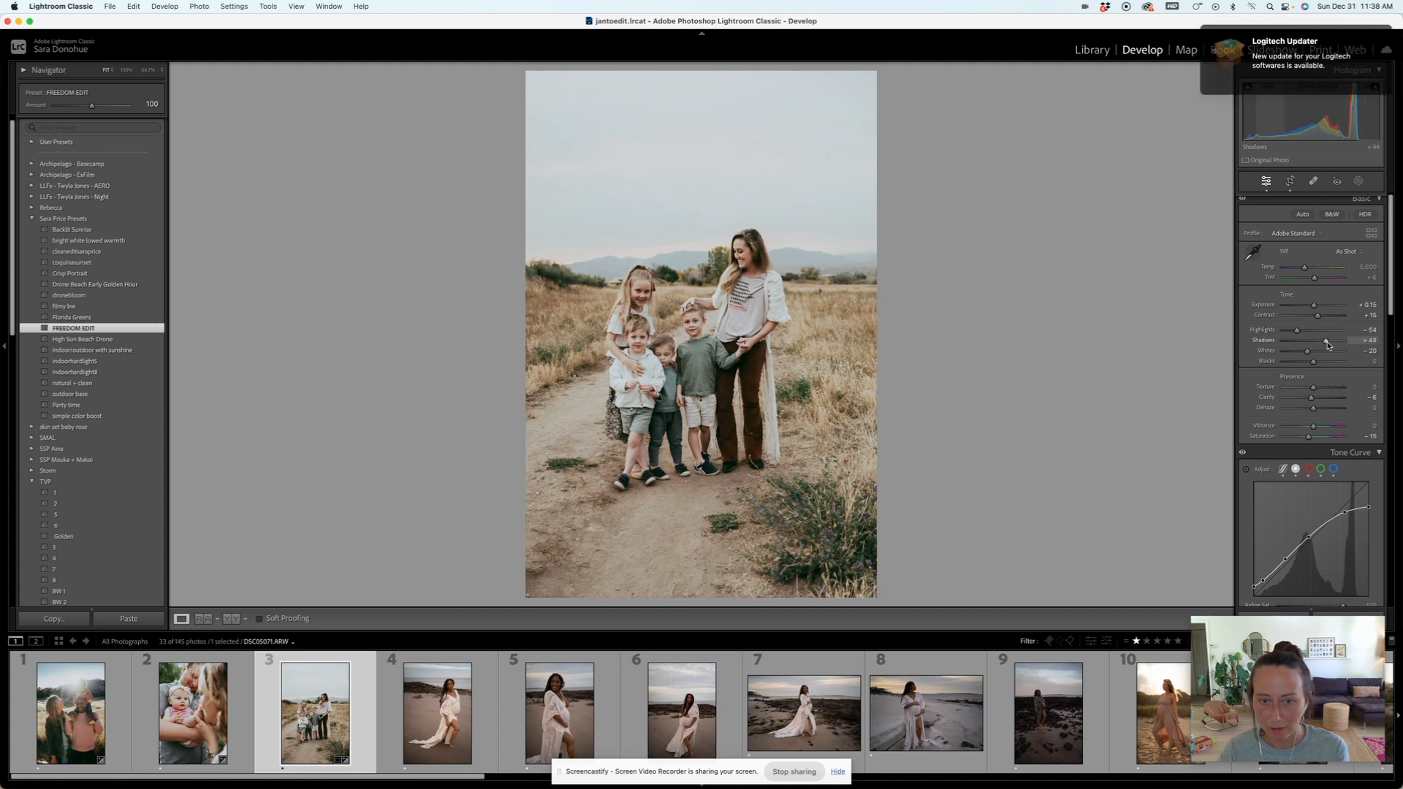
drag(1308, 437, 1311, 441)
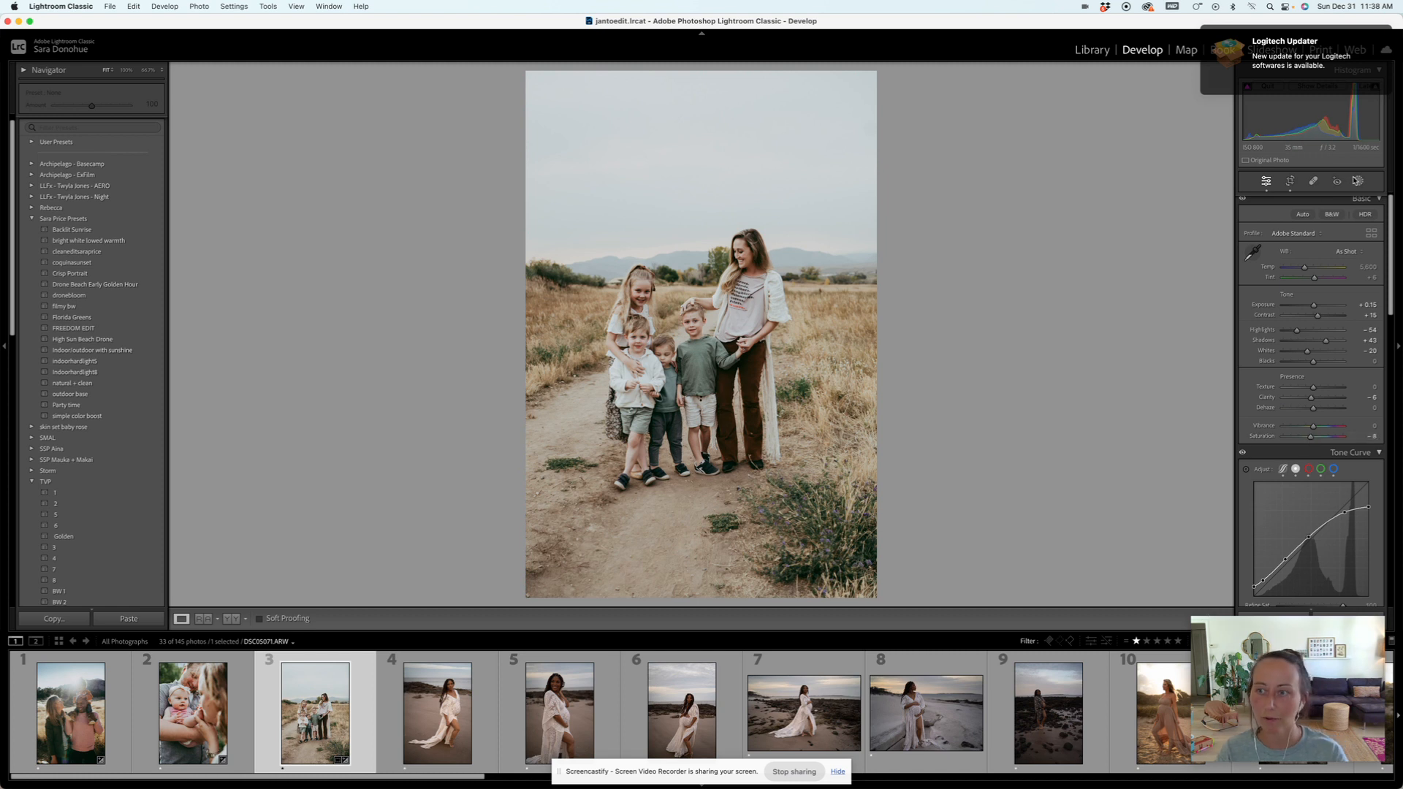
Step: Mask the sky in the dirt path photo and set the mask's Exposure to -0.93 and Saturation to about 18
click(1358, 181)
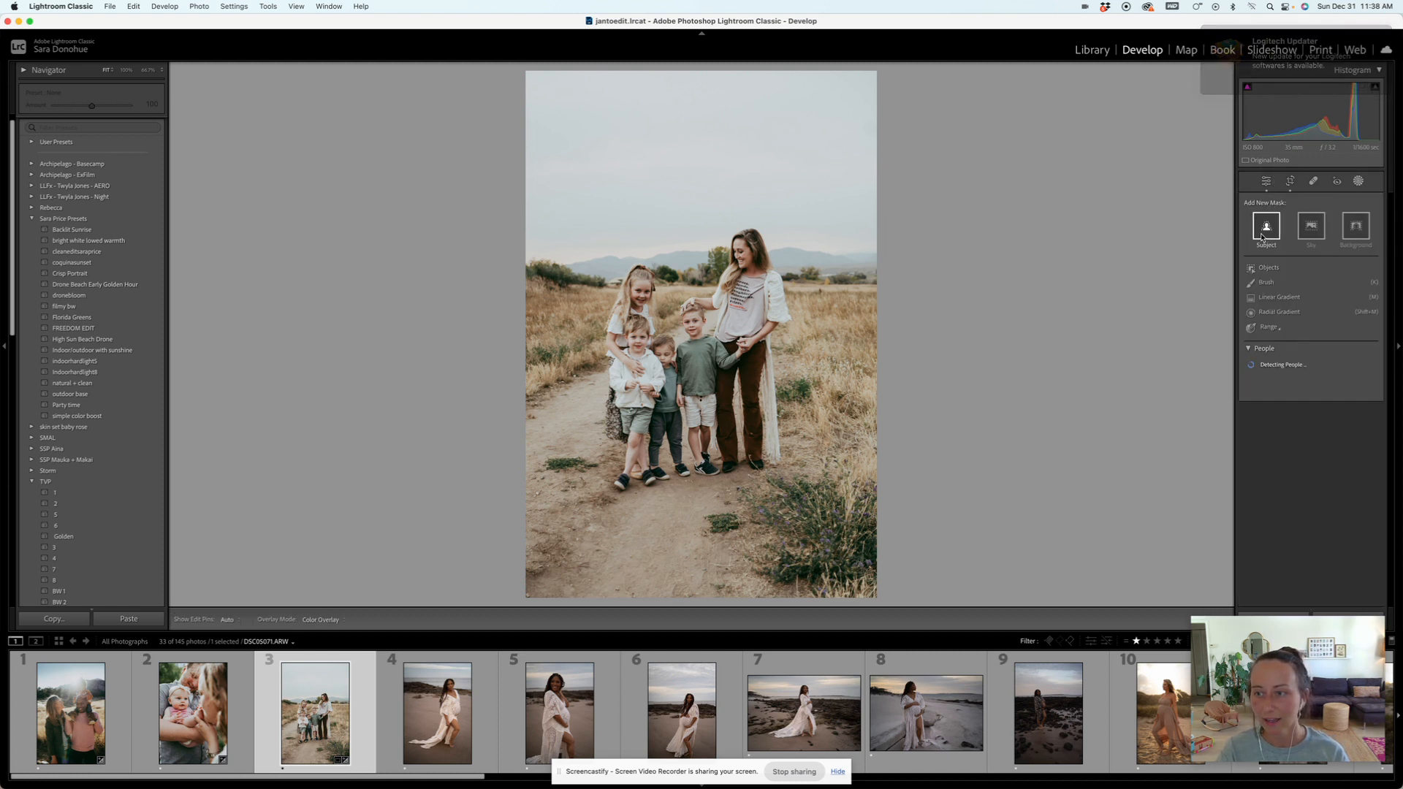
click(1305, 229)
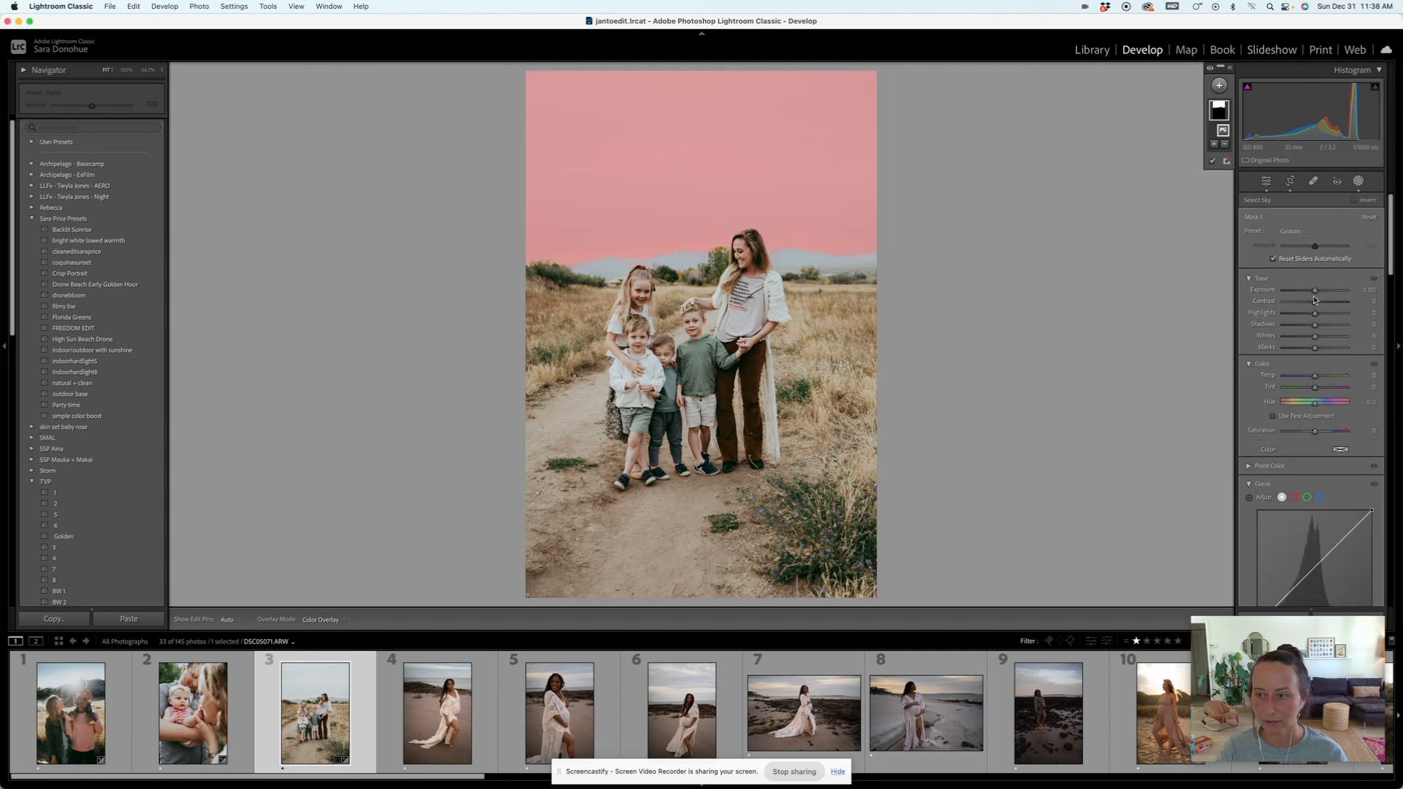
drag(1315, 290, 1308, 294)
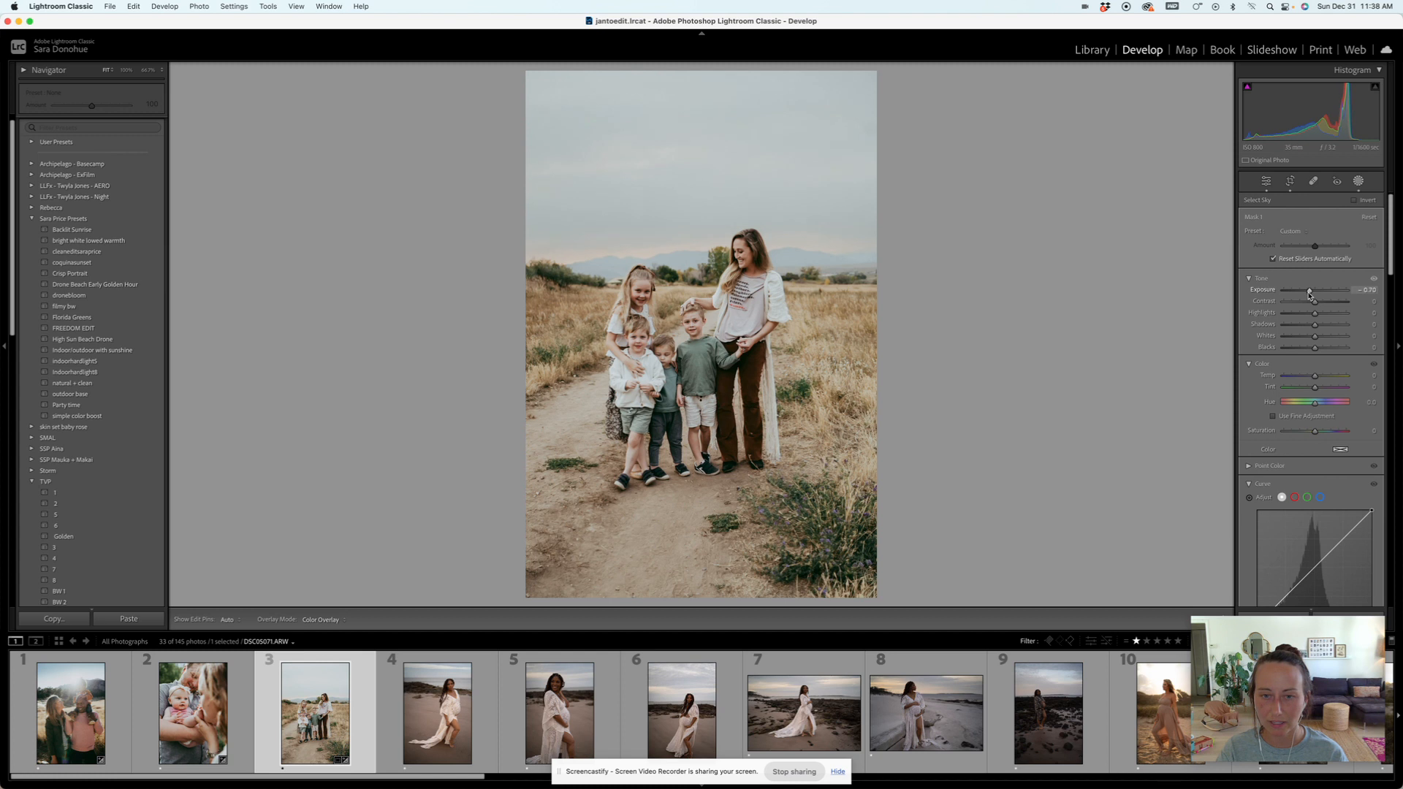
drag(1314, 431, 1320, 434)
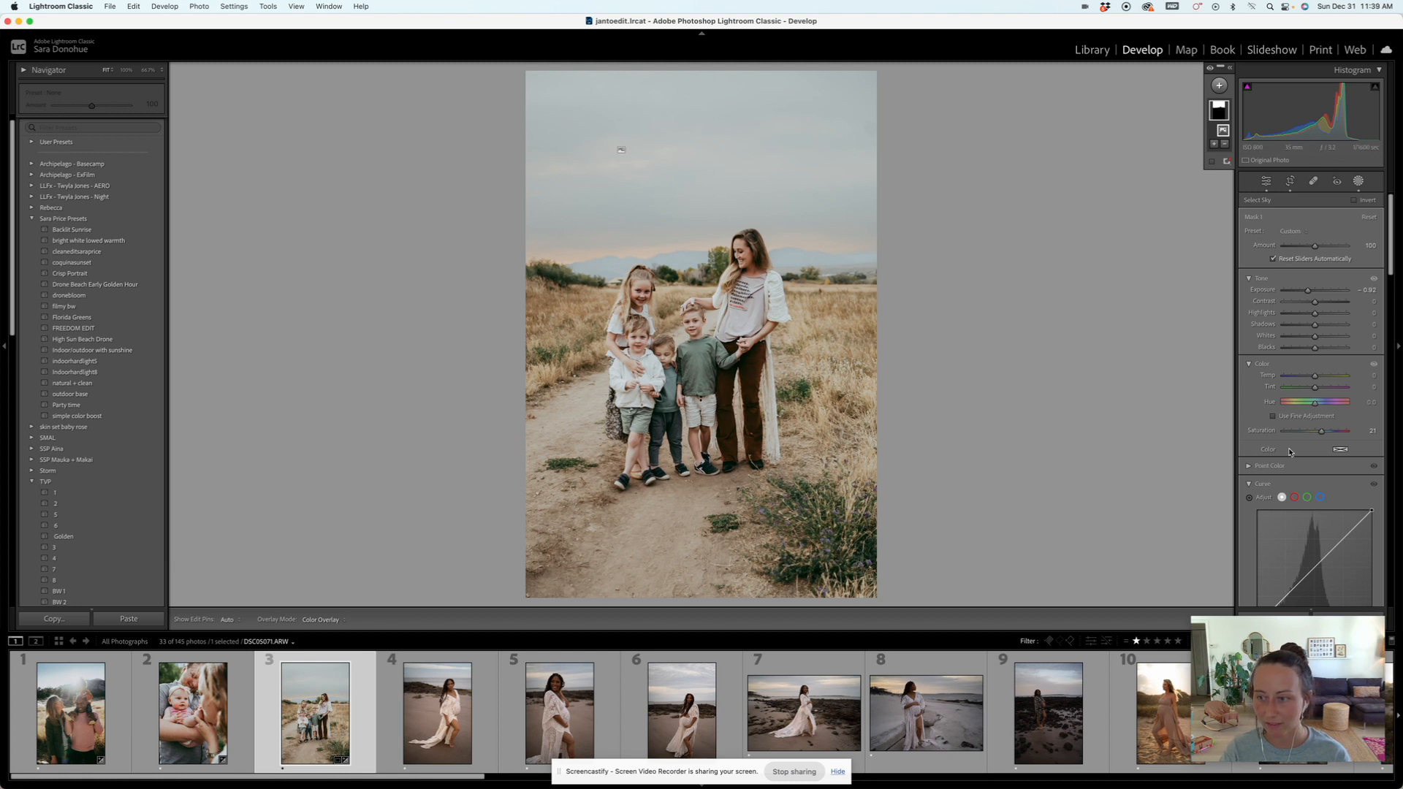
drag(1321, 431, 1320, 433)
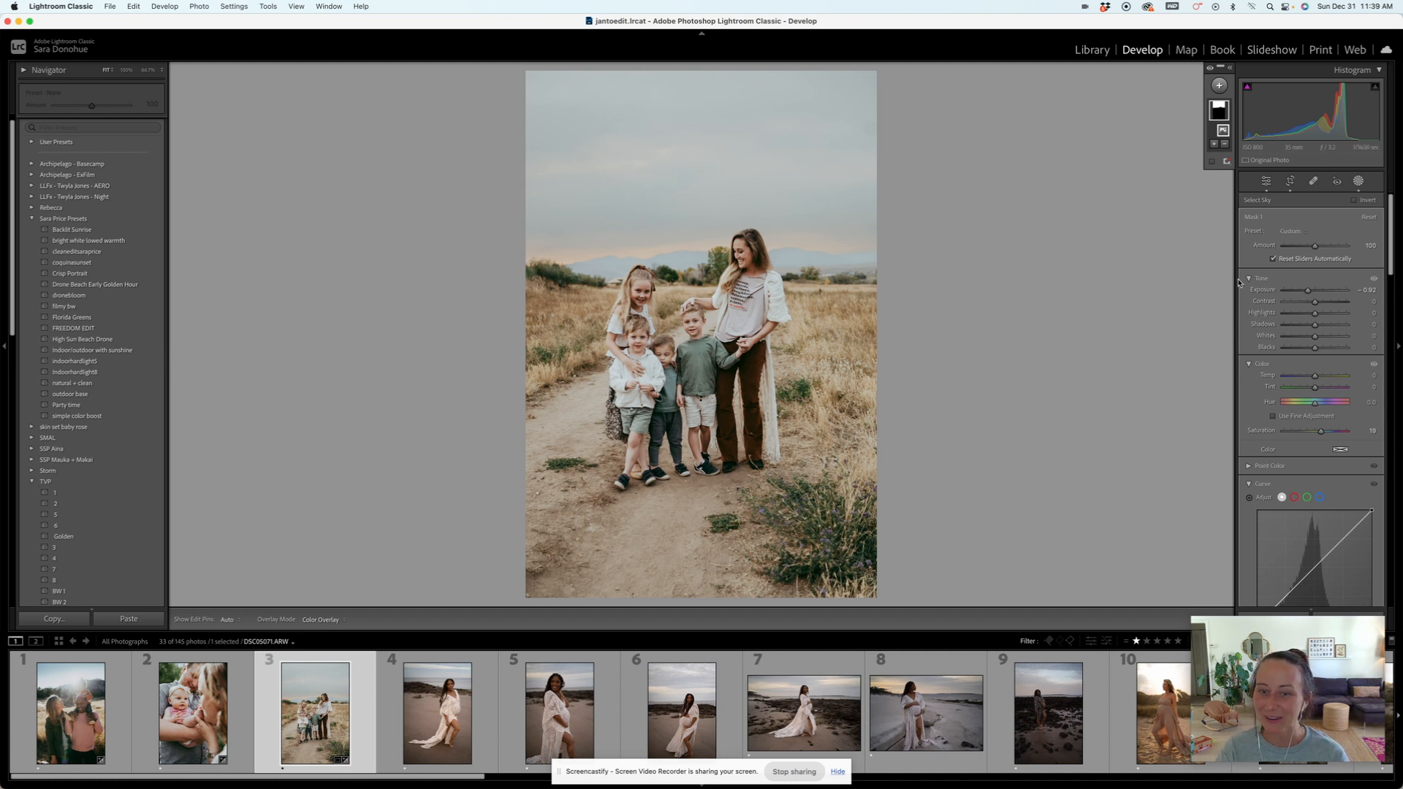
Step: Apply the FREEDOM EDIT preset to the fourth photo, the maternity beach portrait, and set Exposure +0.35, Shadows +42 and Temp 6,248
click(451, 728)
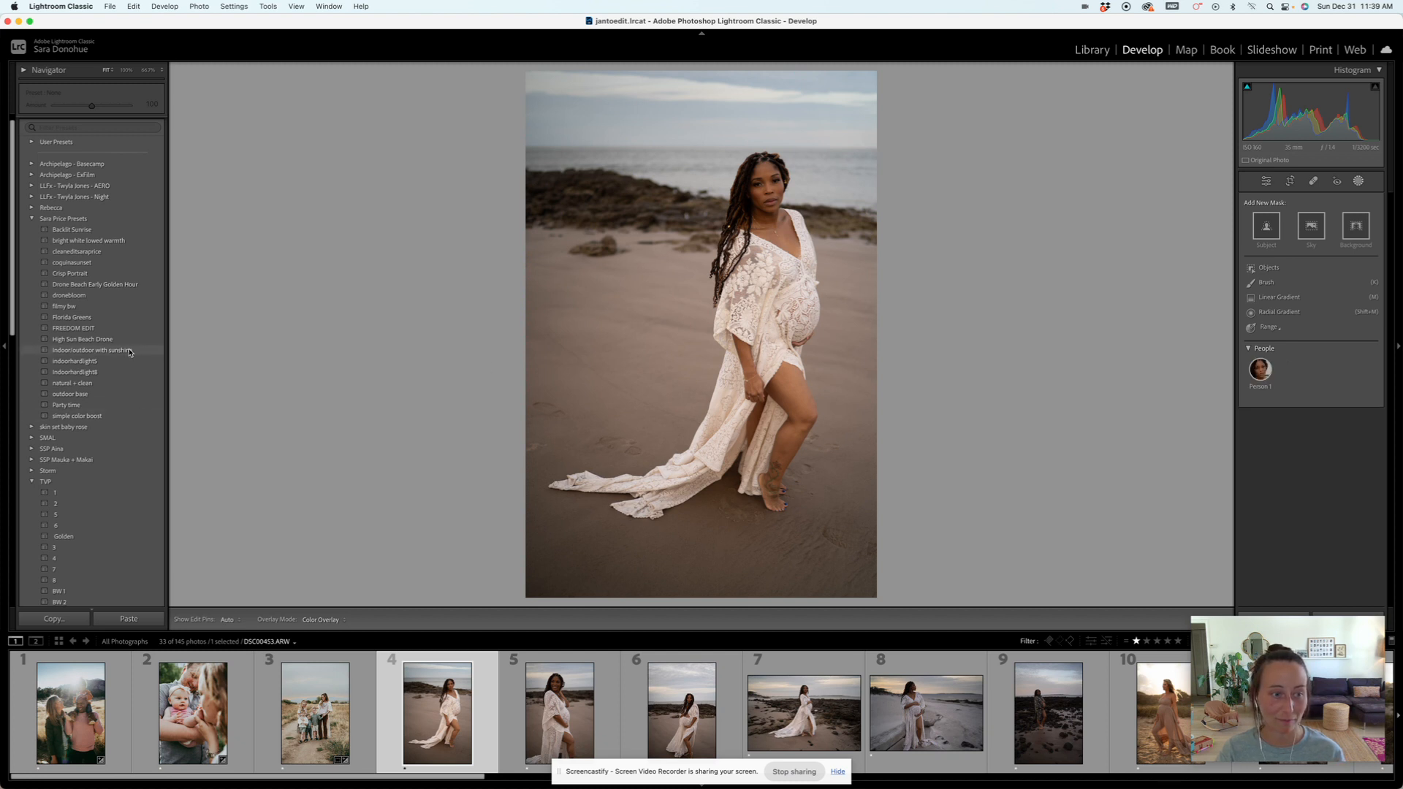
click(110, 407)
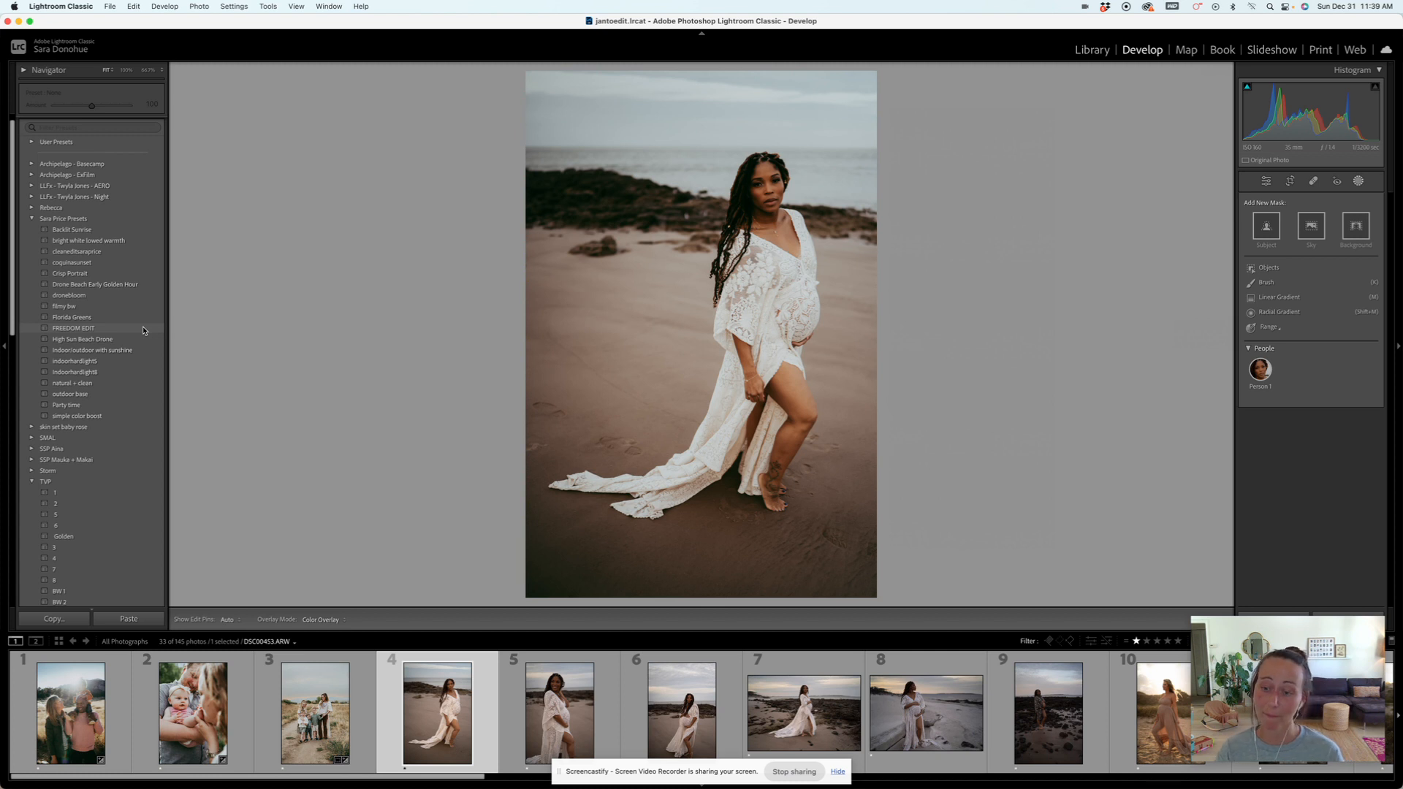
click(153, 328)
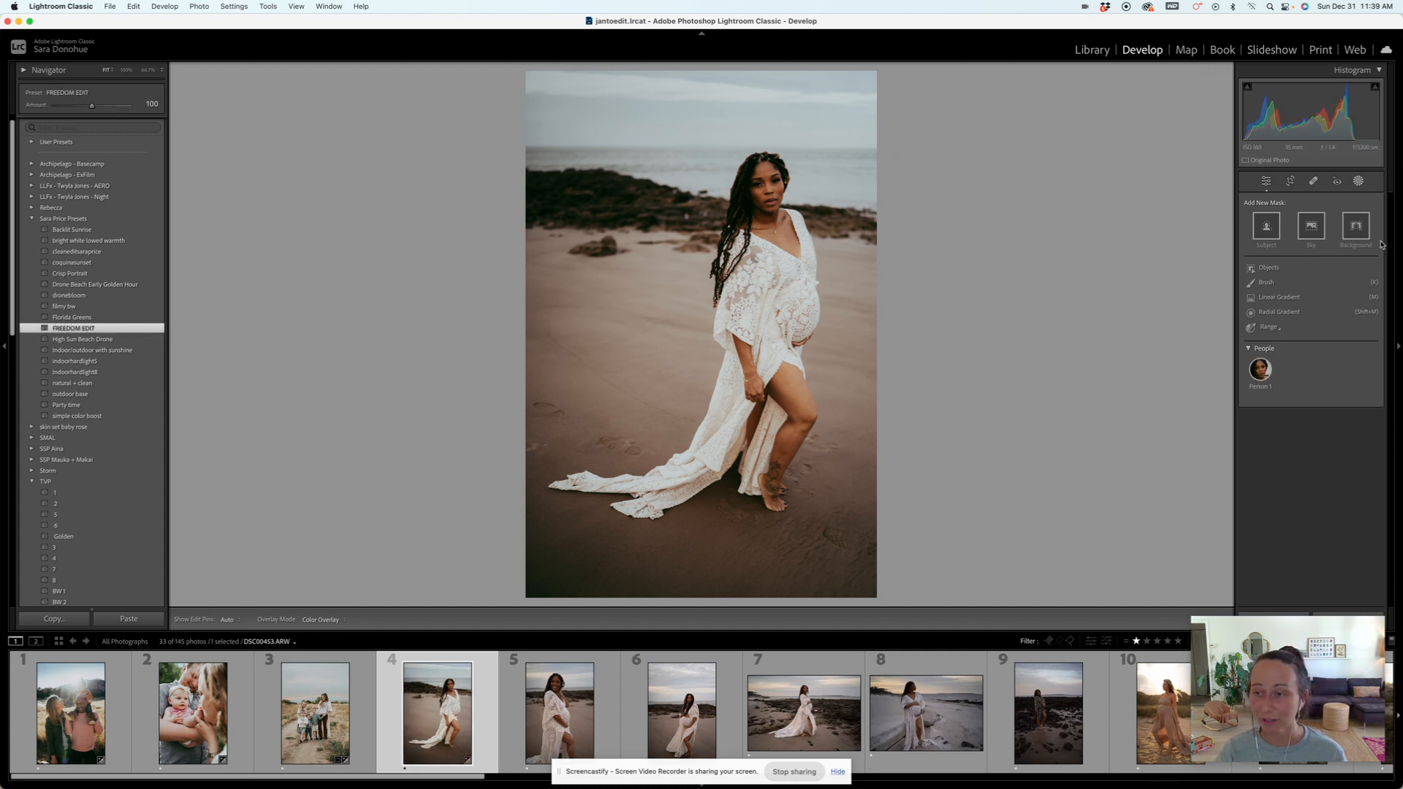
click(1356, 182)
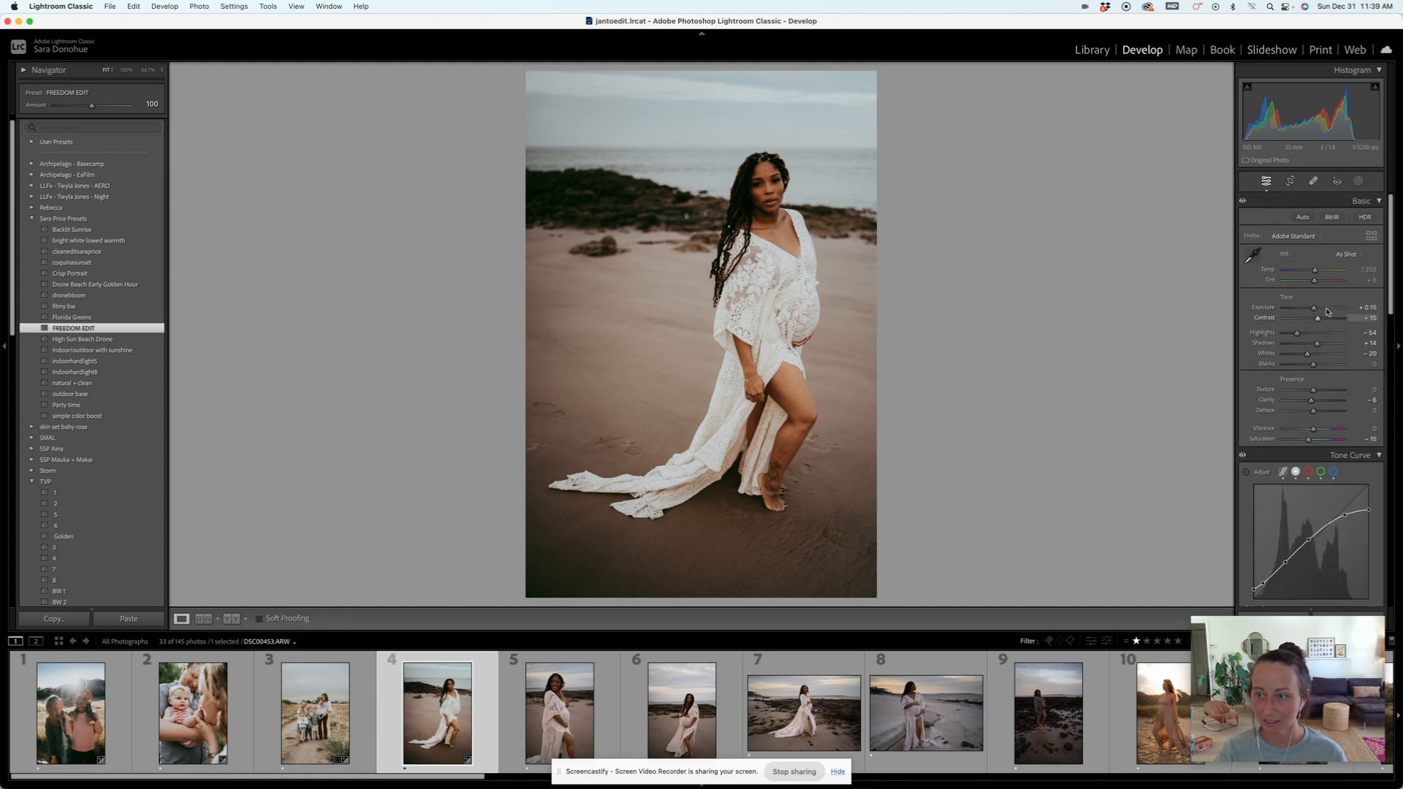
drag(1314, 309, 1326, 346)
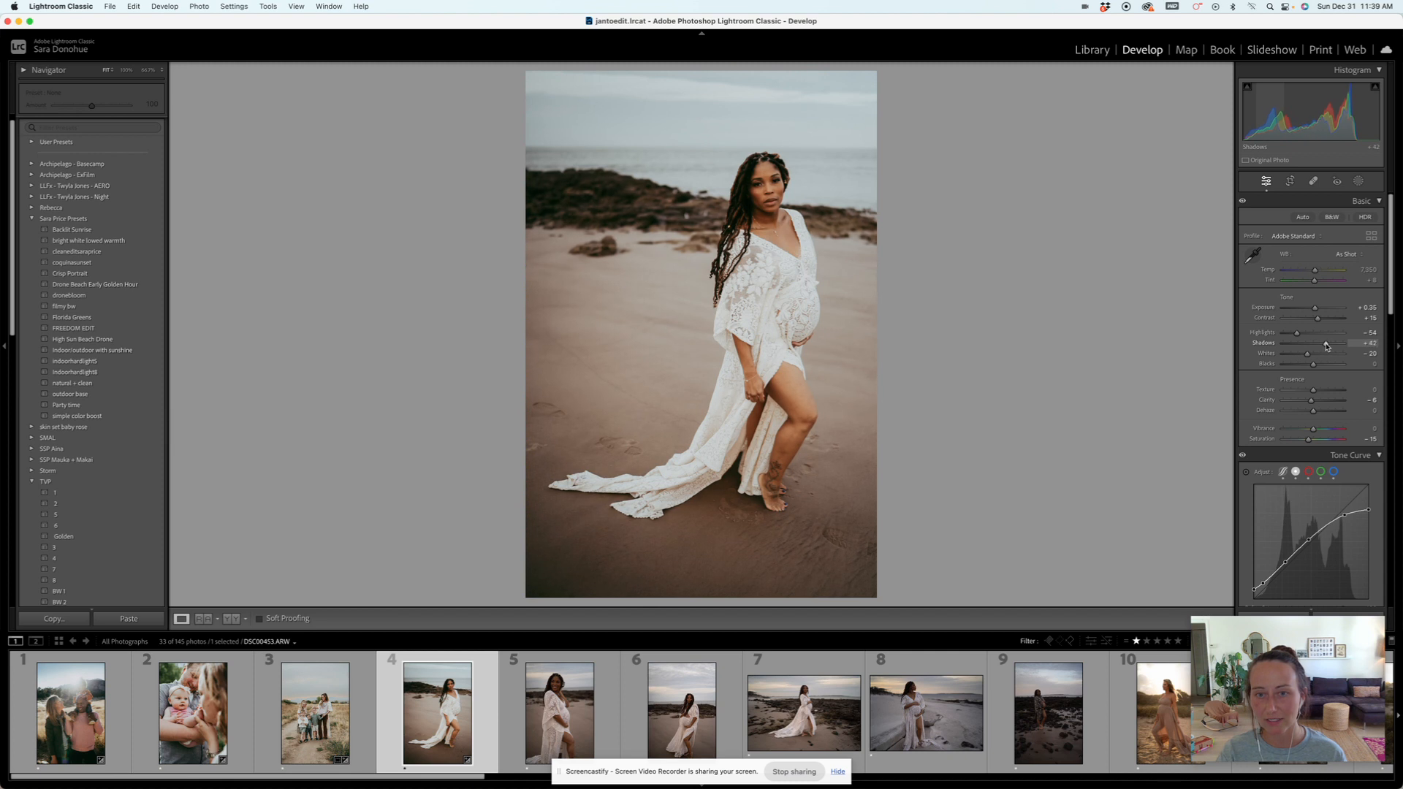
drag(1319, 273, 1312, 278)
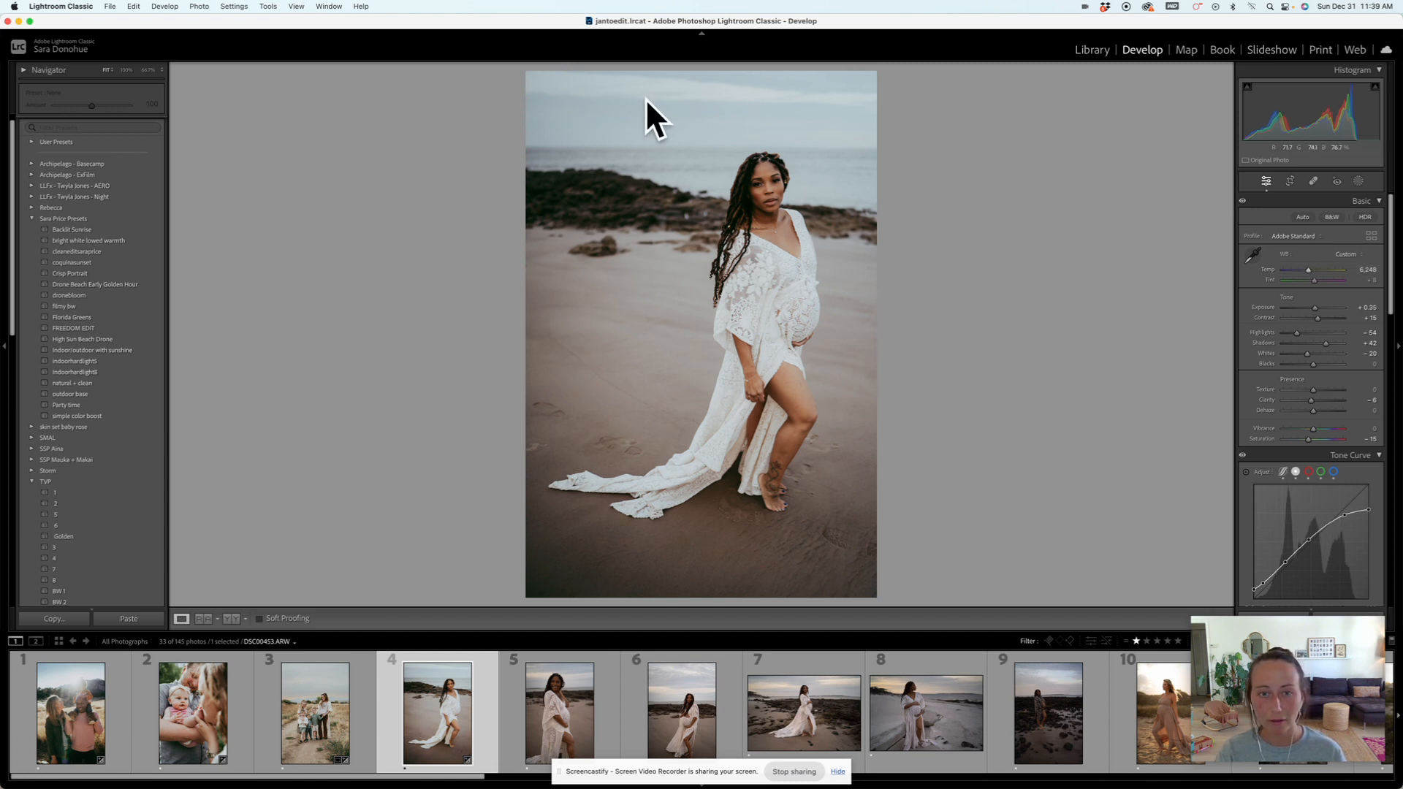
Step: Apply the FREEDOM EDIT preset to the ninth photo, the dark maternity shot on the rocky beach
click(690, 738)
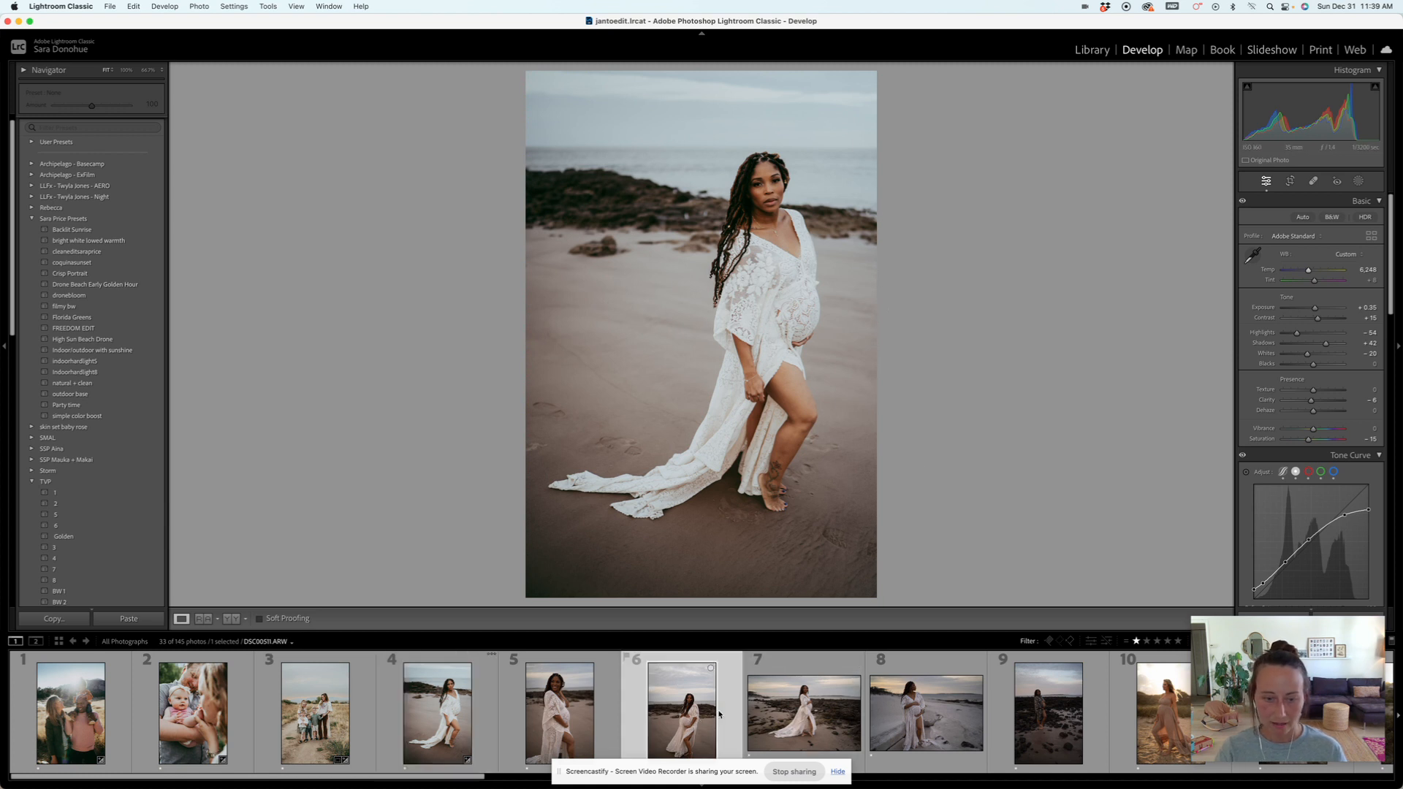
click(1022, 720)
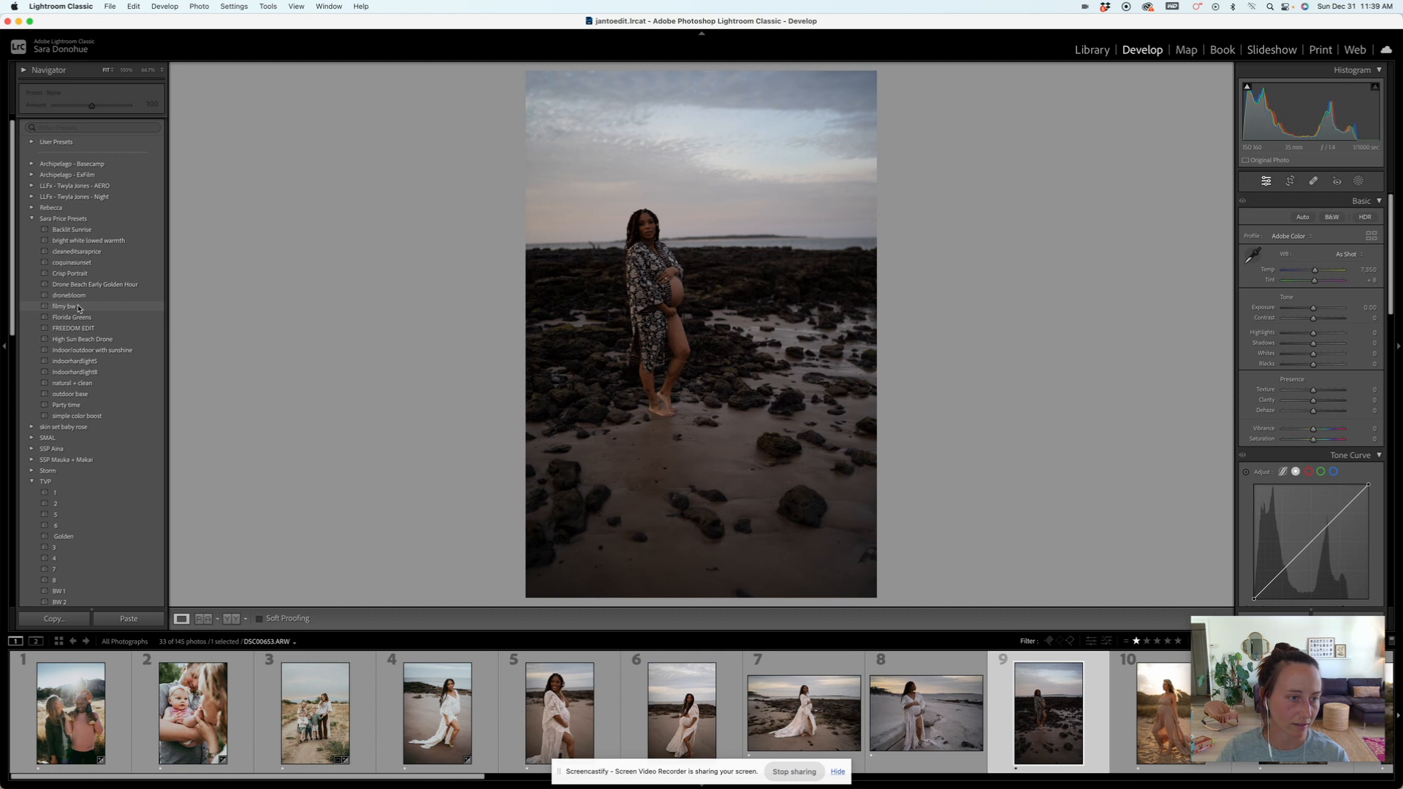
click(76, 328)
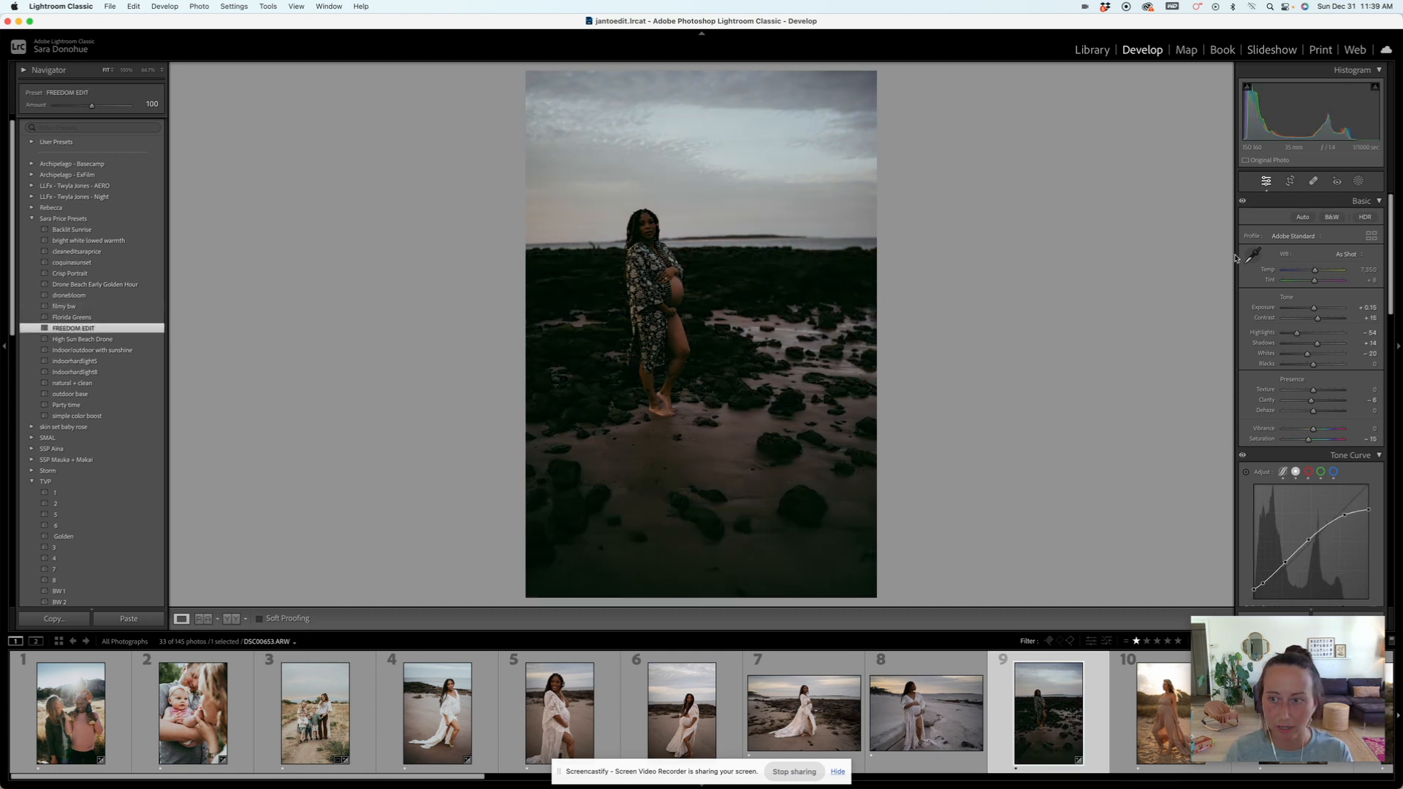
Step: On the dark rocky beach maternity photo, set Exposure +1.40, Shadows +22, Saturation -11 and Temp 7,202
drag(1313, 307, 1319, 345)
drag(1307, 438, 1310, 440)
drag(1314, 268, 1313, 269)
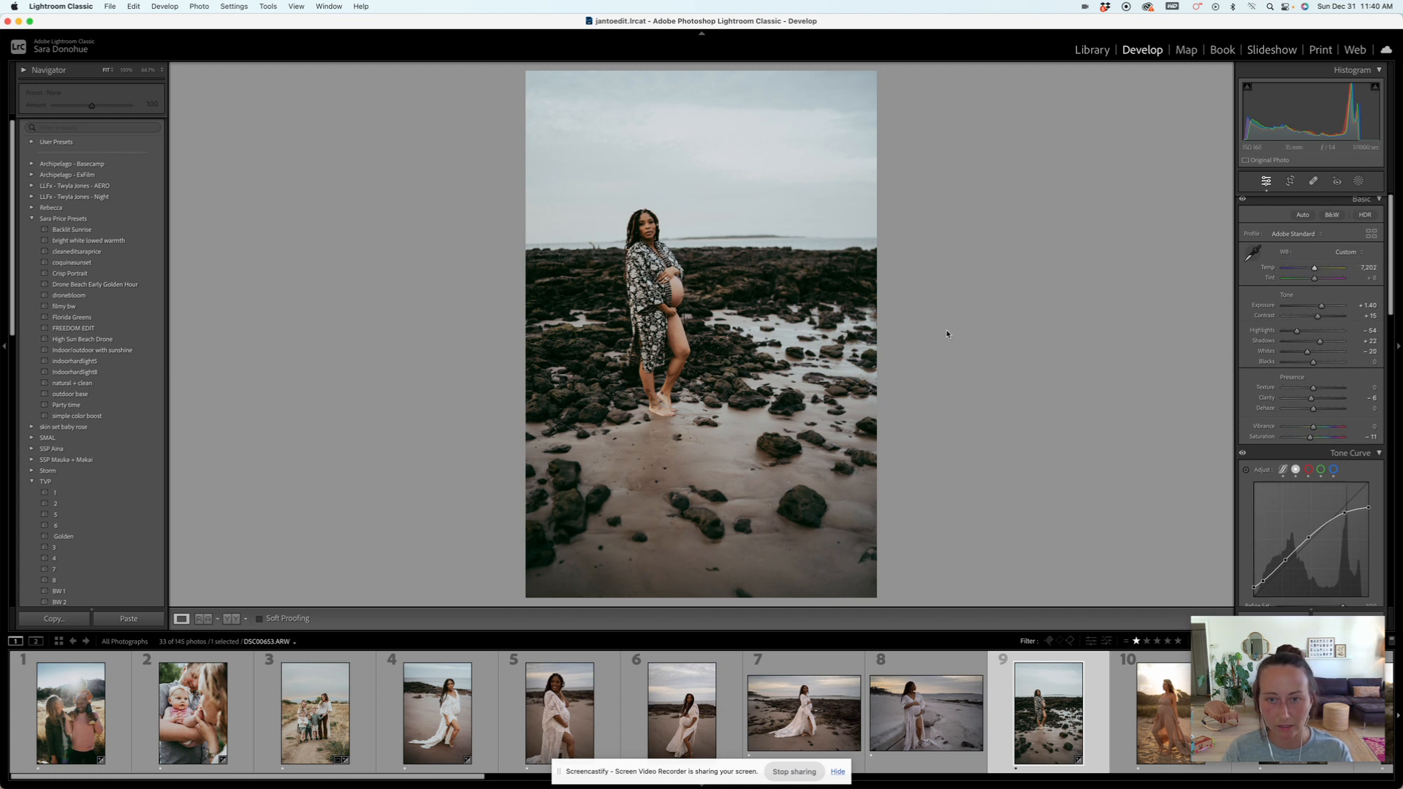
Step: Apply the FREEDOM EDIT preset to the tenth photo and set Exposure +0.50, Shadows +18, Saturation -12 and Temp 5,459
scroll(943, 723, down, 3)
click(888, 715)
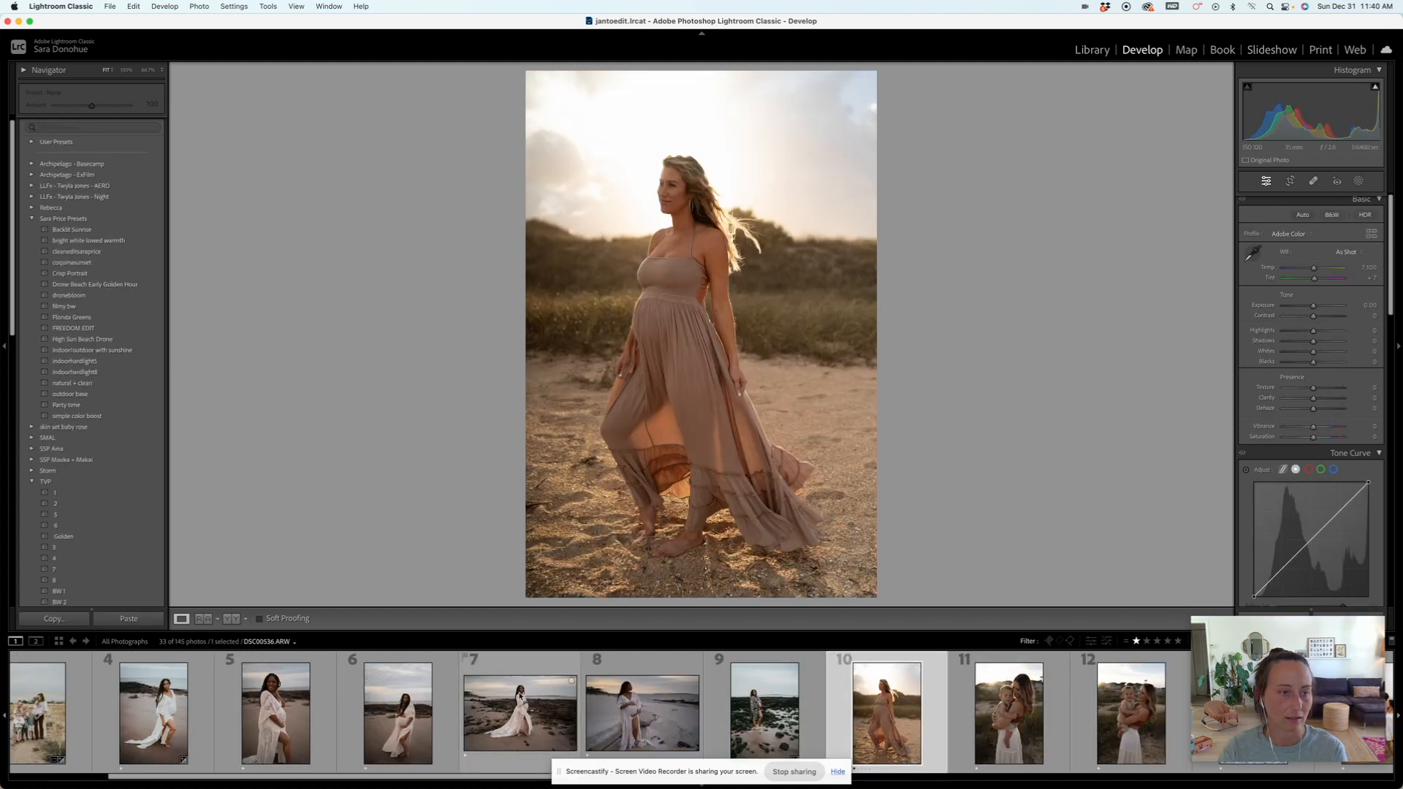
click(92, 328)
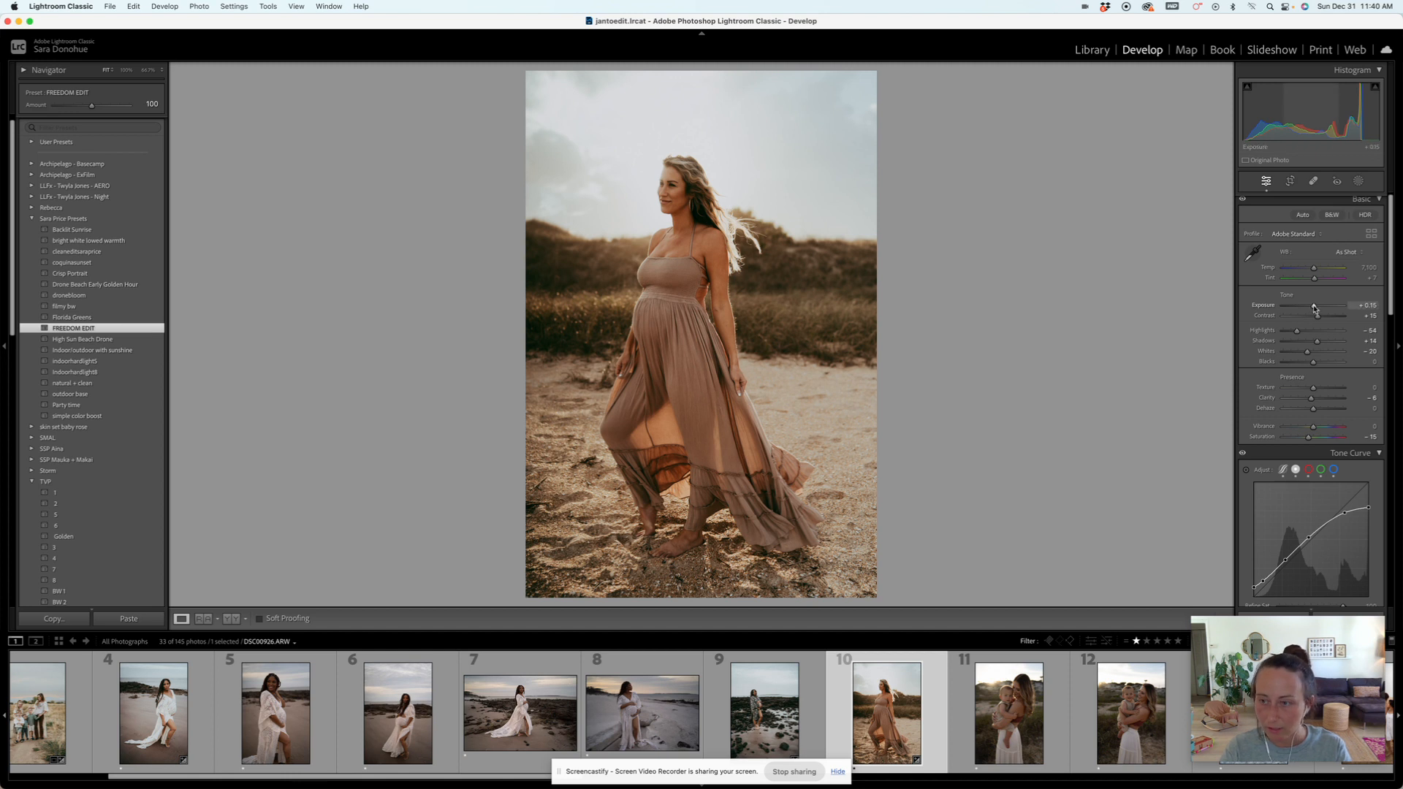
drag(1313, 307, 1319, 344)
drag(1314, 268, 1315, 307)
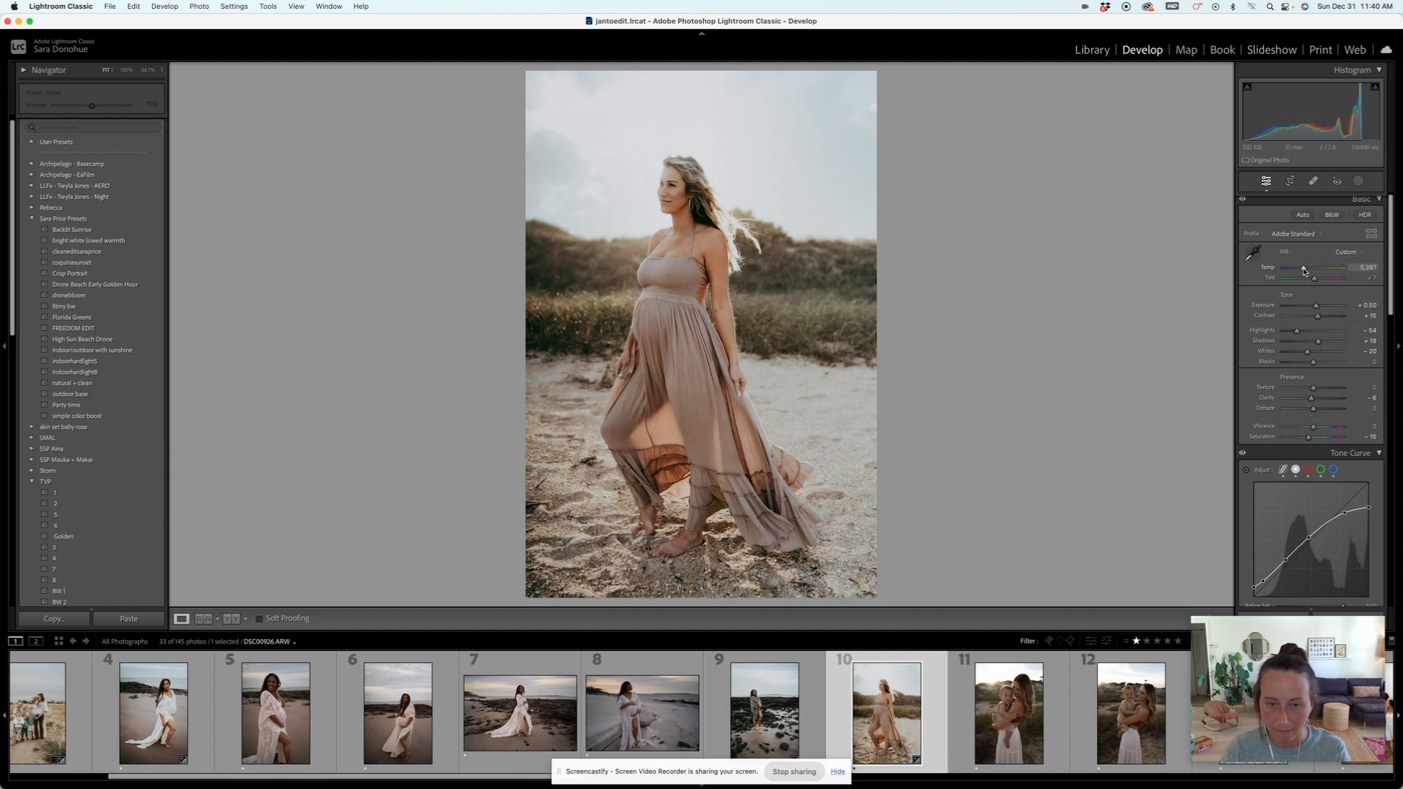
drag(1304, 271, 1304, 270)
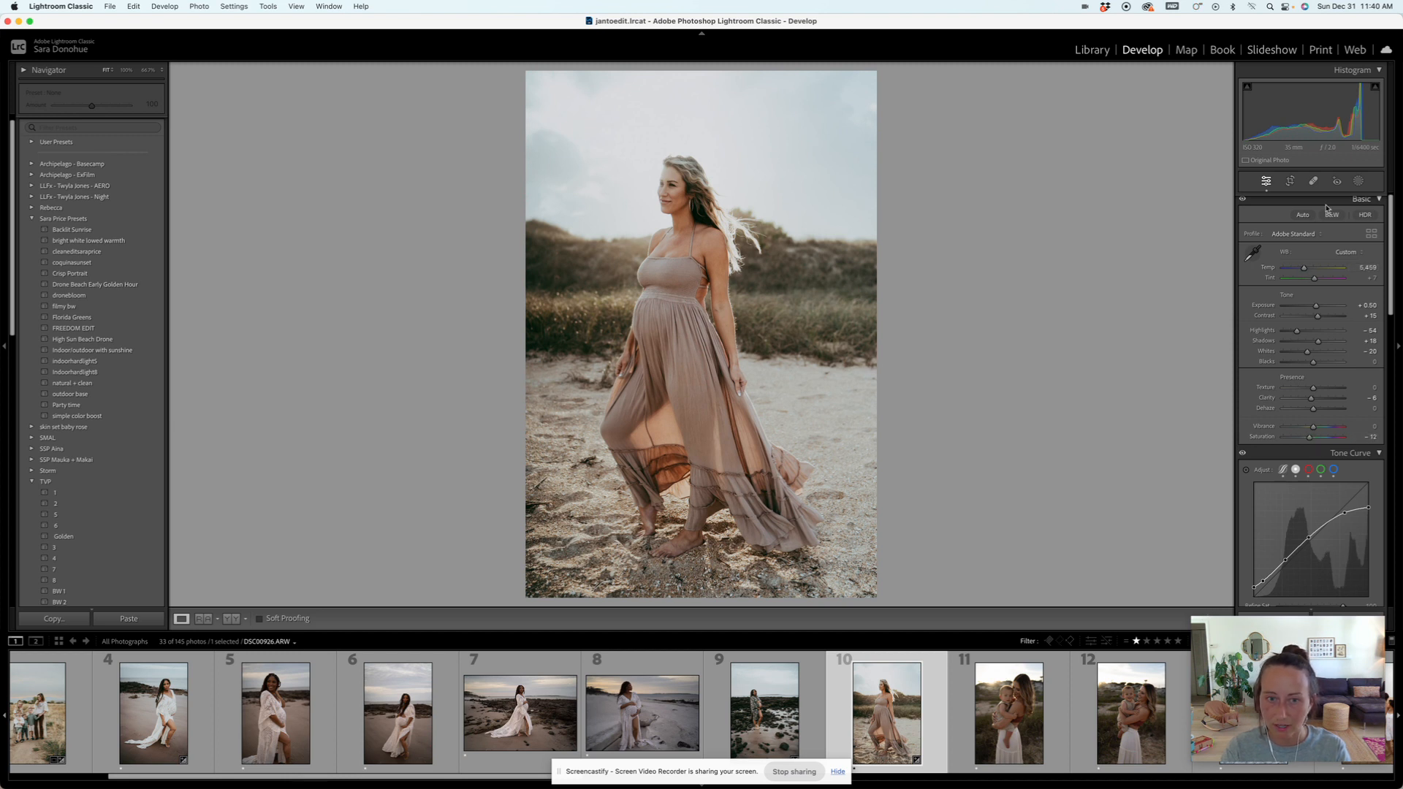
Step: Mask the sky in the tenth photo and set the mask's Exposure -0.45, Highlights about -30, Temp -11 and Saturation 8
click(1358, 181)
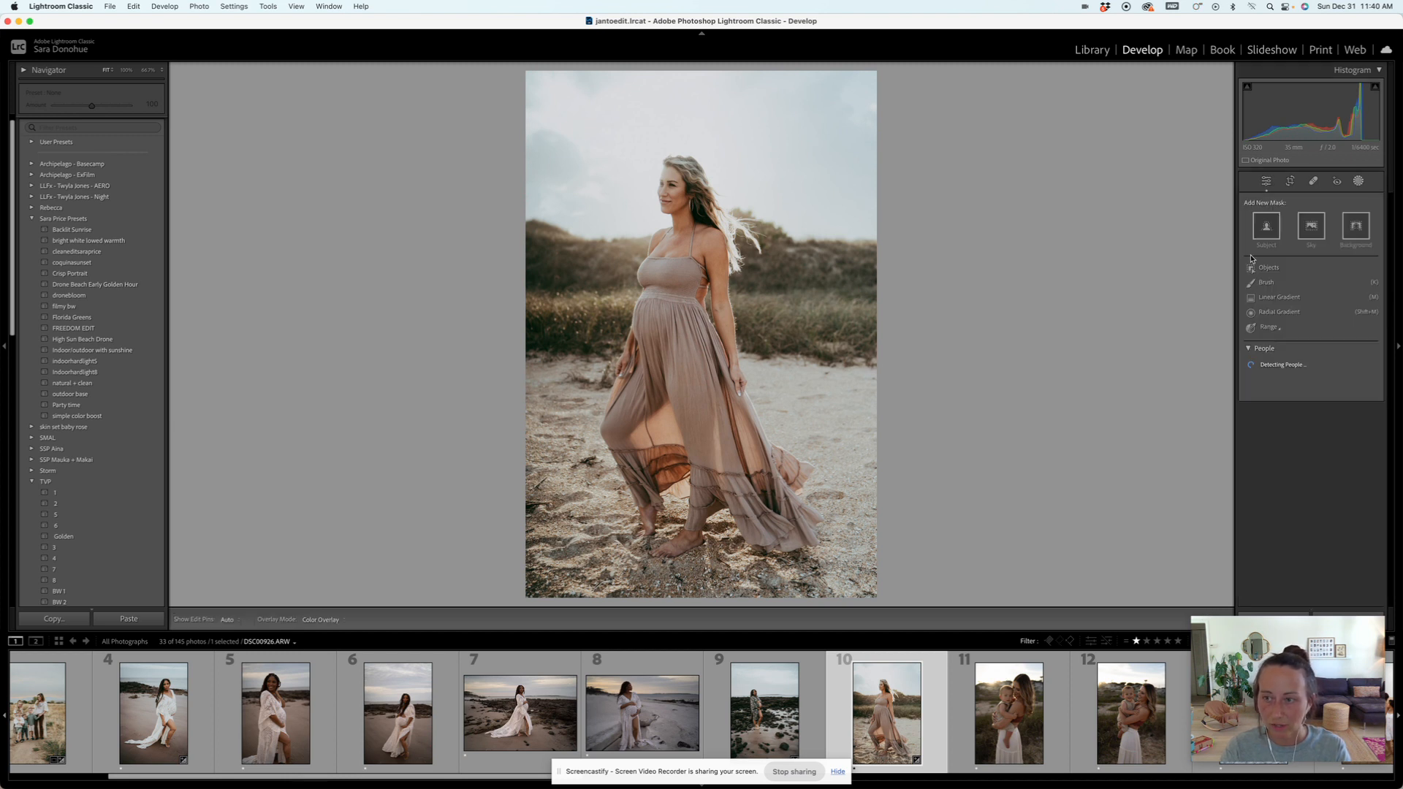
click(1310, 226)
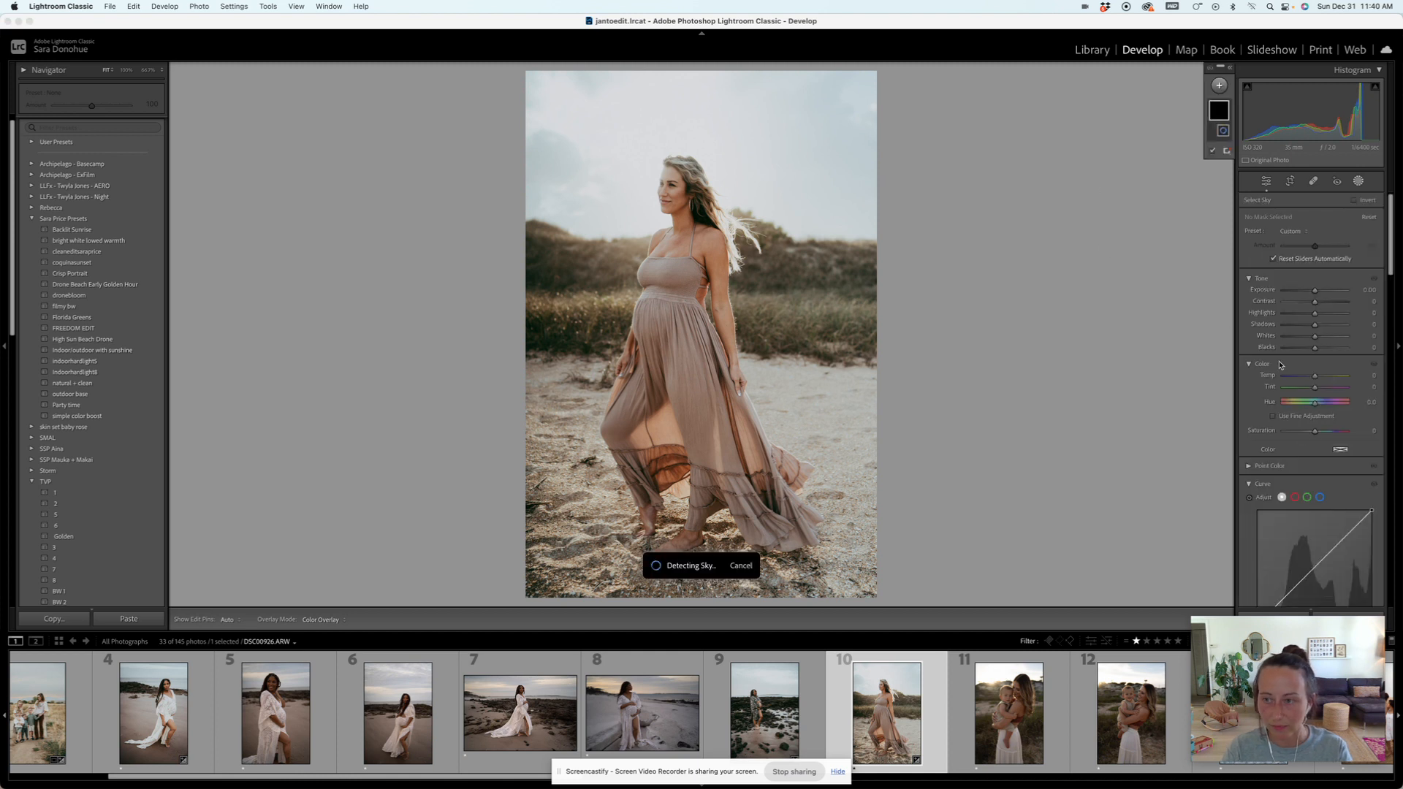
drag(1315, 290, 1306, 312)
drag(1314, 375, 1310, 379)
drag(1315, 432, 1319, 435)
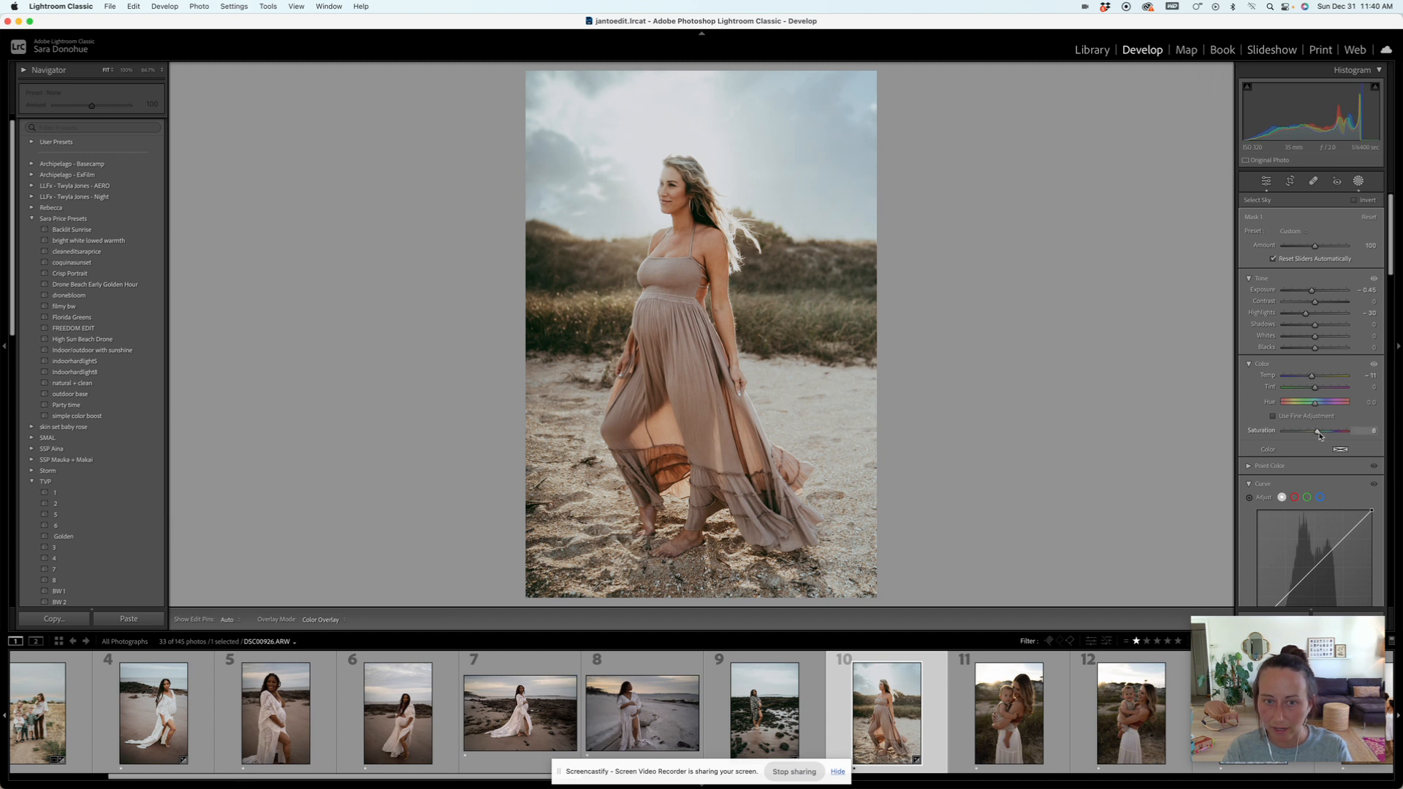
Step: Refine the tenth photo's sky mask with a brush and lower the mask's Temp slightly
click(1224, 144)
click(1232, 246)
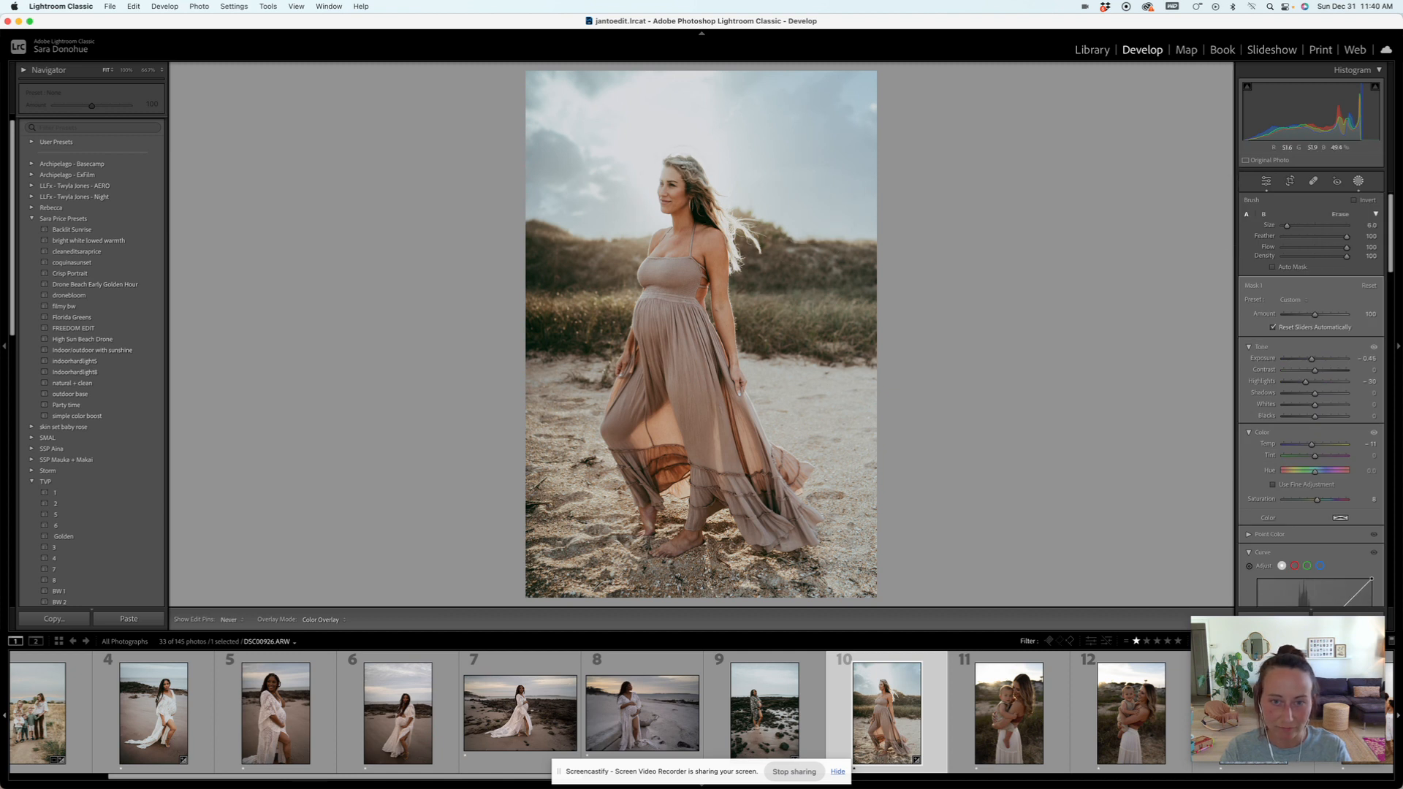
drag(1312, 444, 1311, 445)
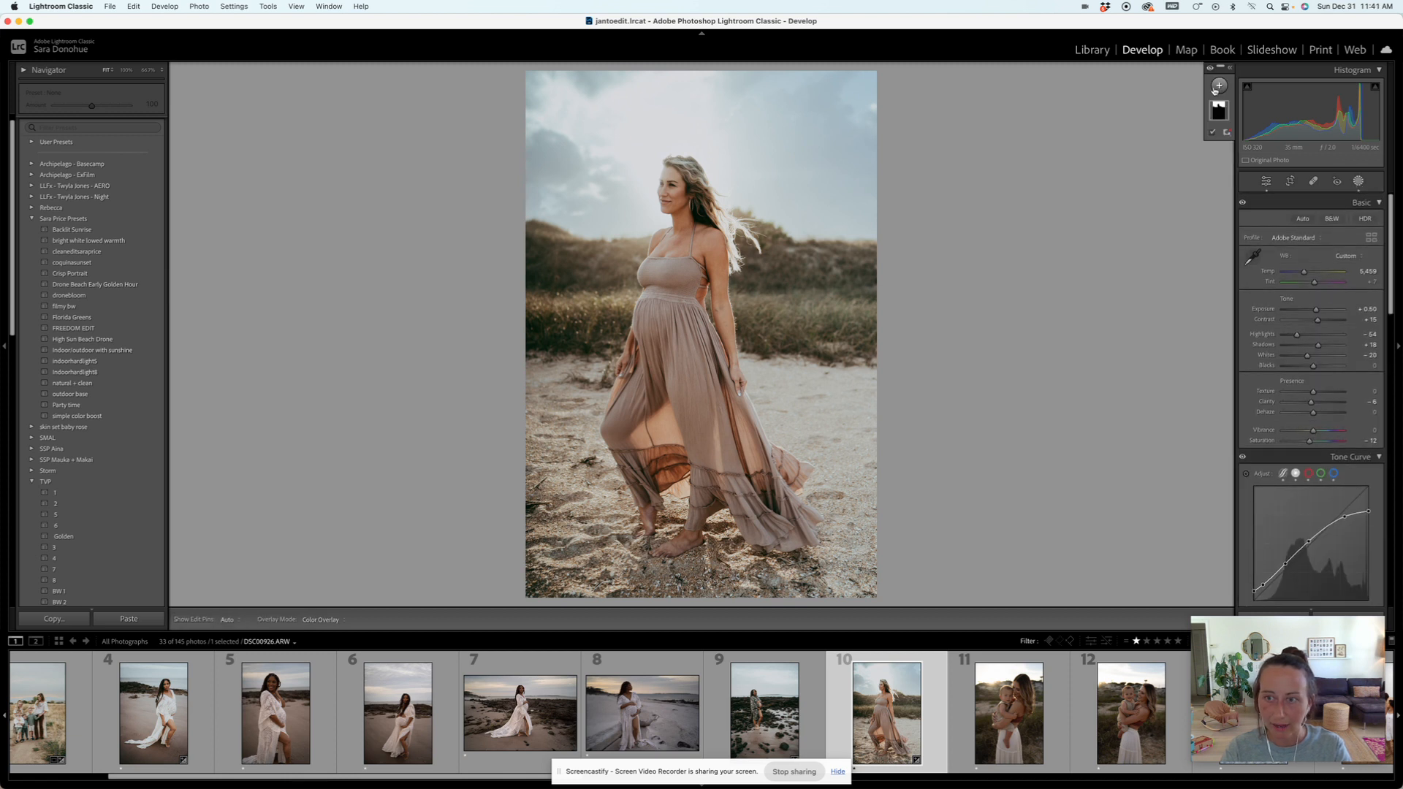
Step: Add a background mask to the tenth photo and set its Saturation to about 33
click(1219, 85)
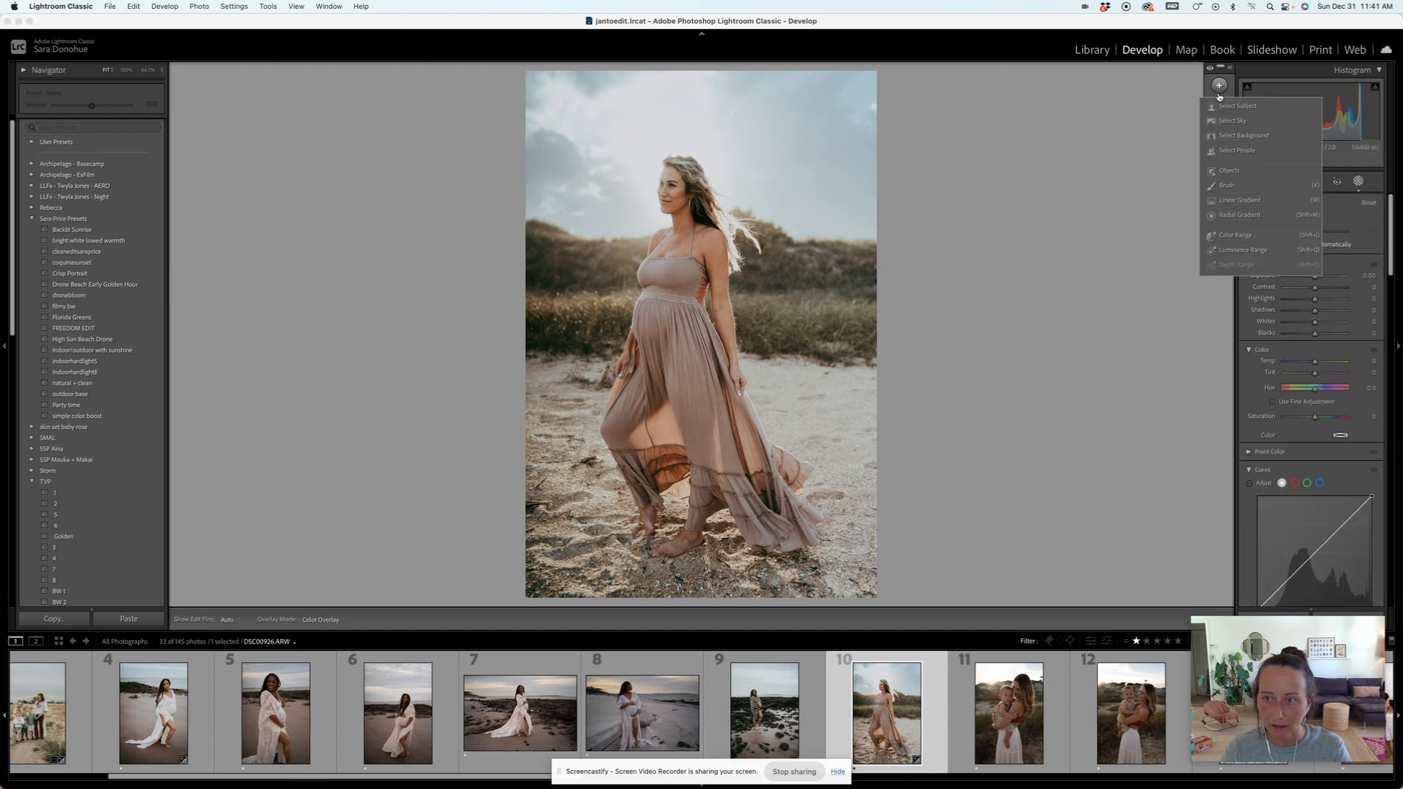
click(1253, 136)
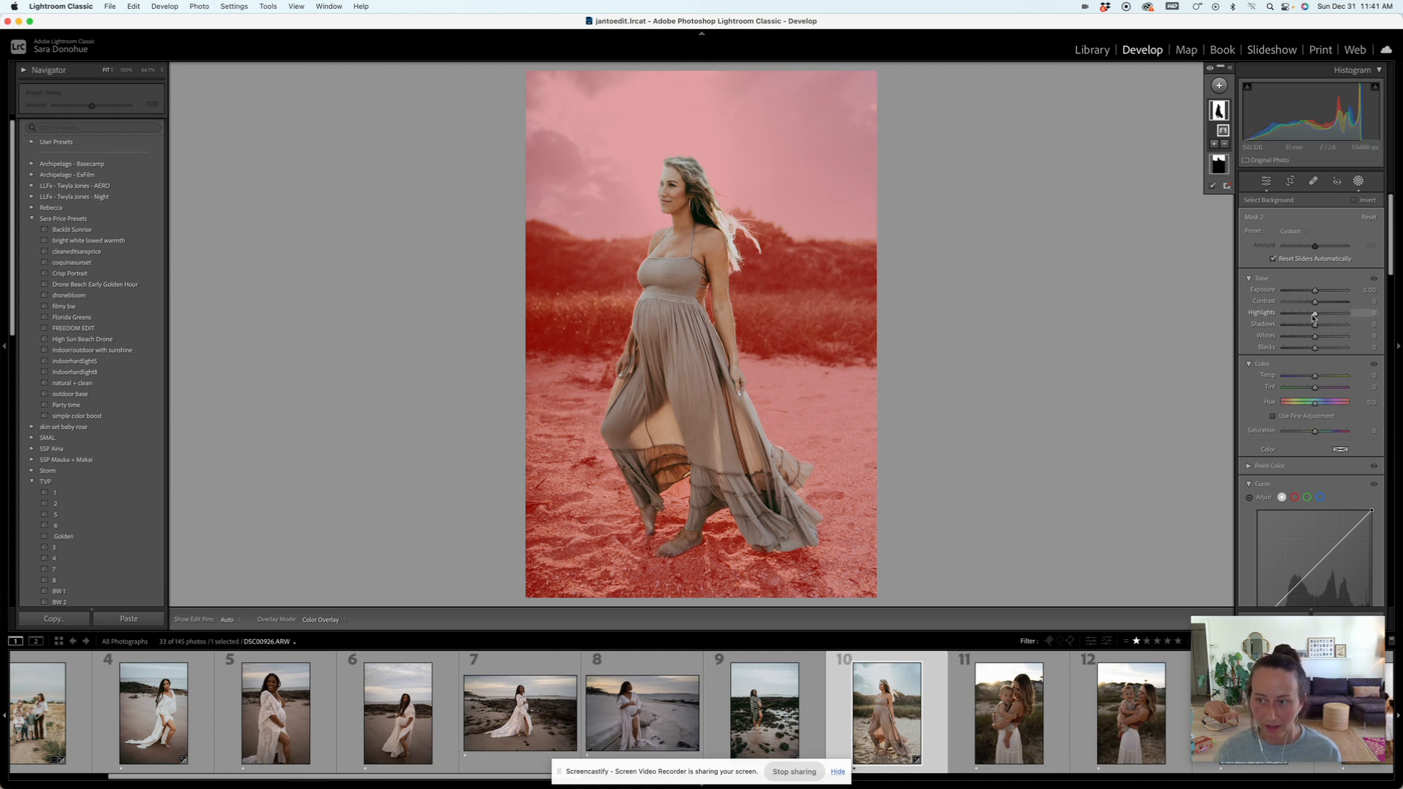
drag(1314, 432, 1326, 432)
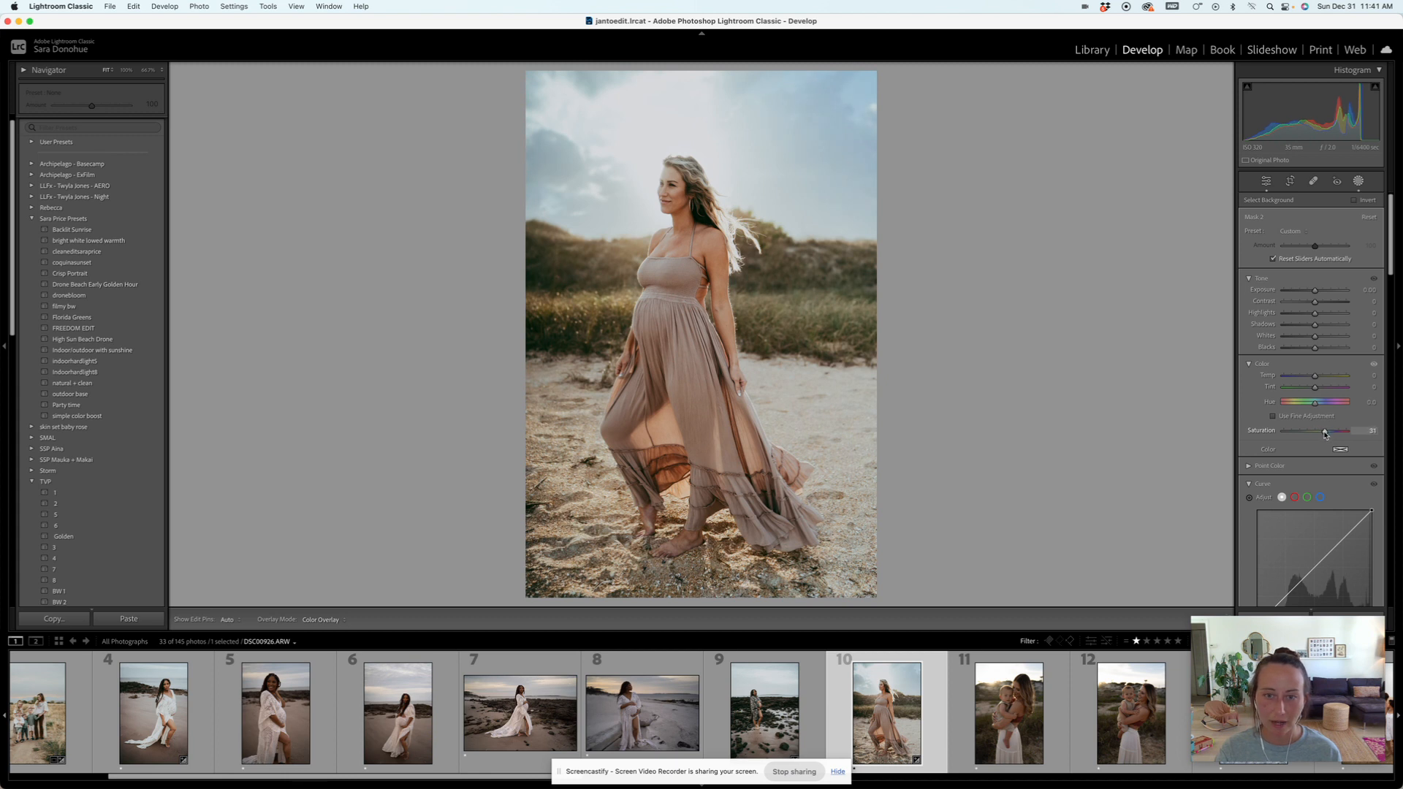
drag(1326, 434, 1326, 433)
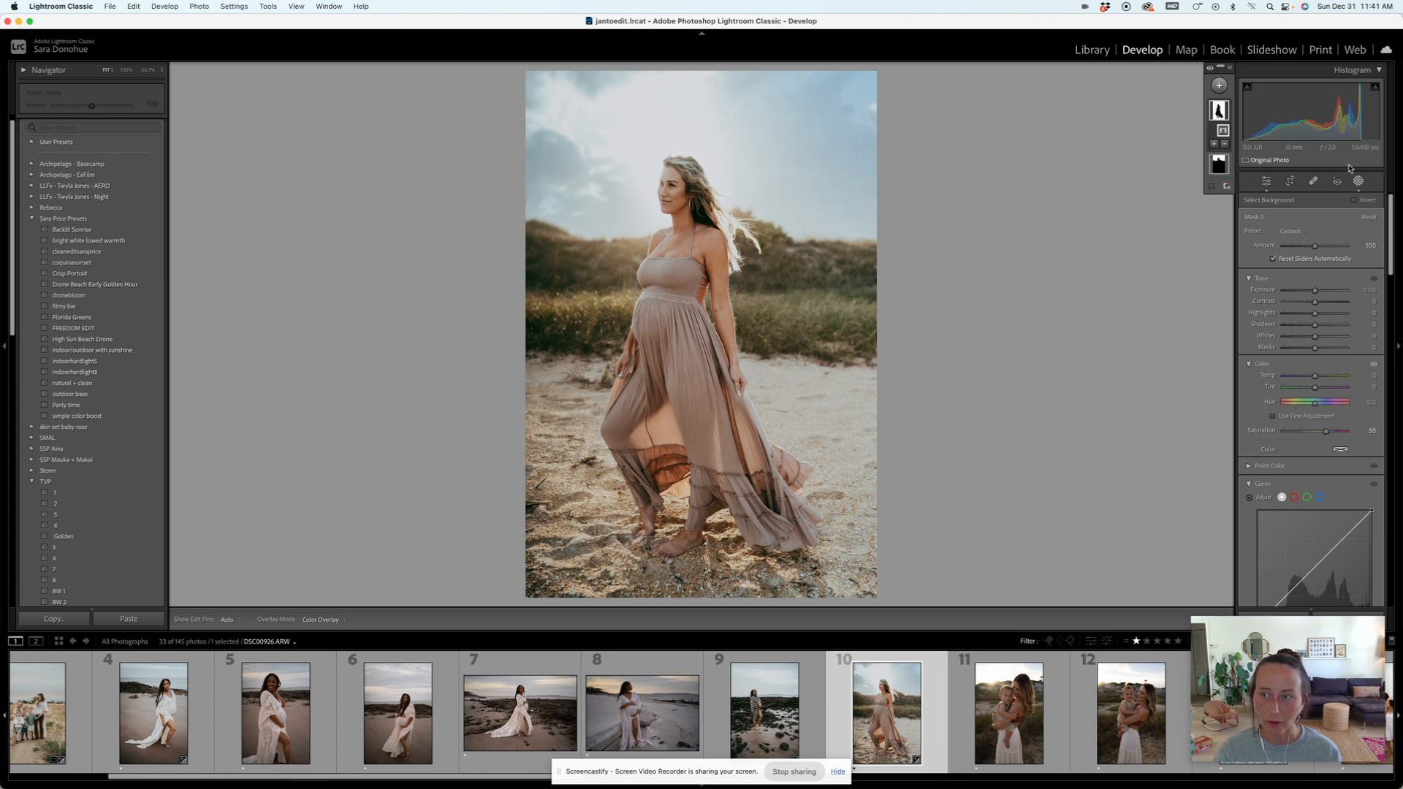
click(1359, 184)
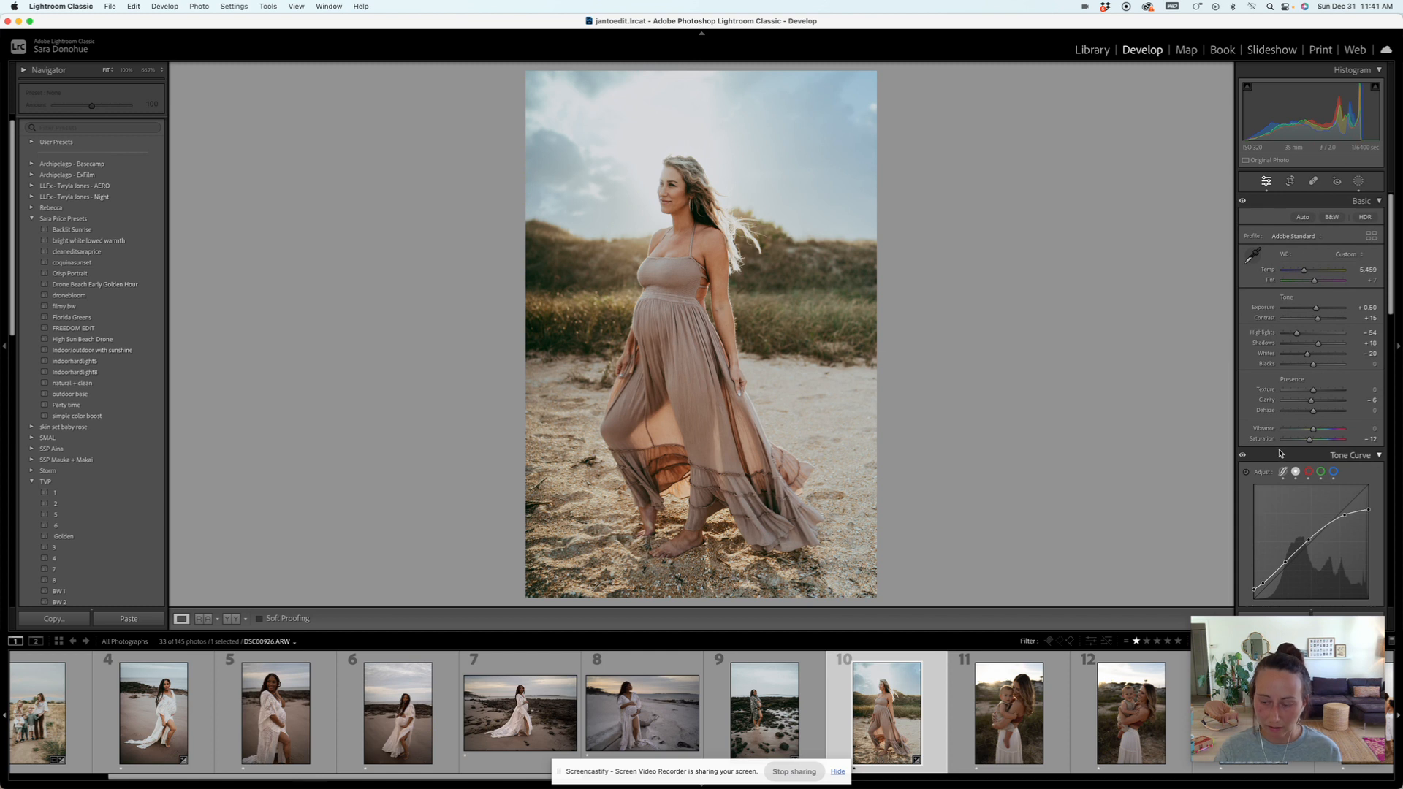
Step: Raise the Green saturation in the tenth photo's Color Mixer to about -36
scroll(1279, 454, down, 8)
scroll(1279, 453, down, 5)
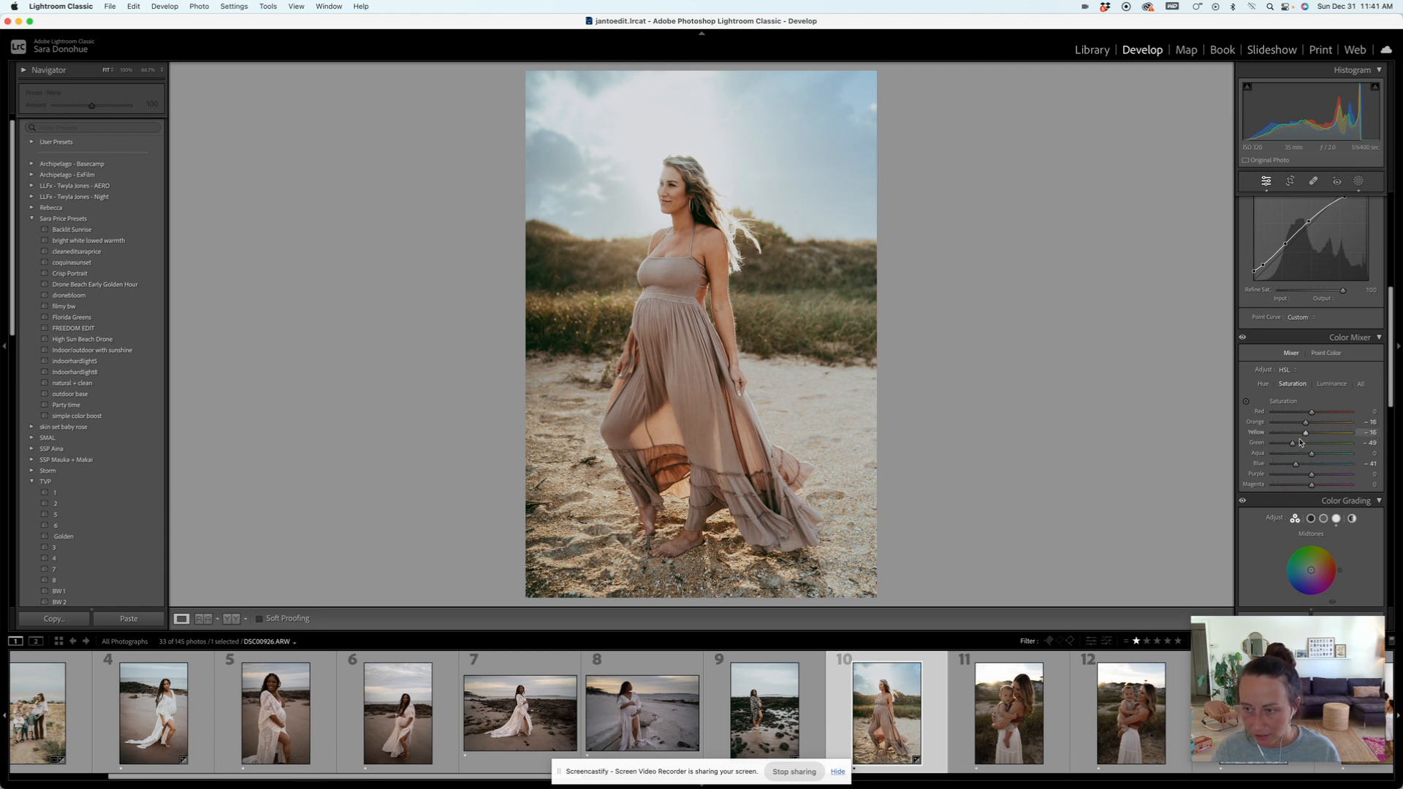
drag(1293, 447, 1297, 449)
Step: Apply the FREEDOM EDIT preset to the twelfth photo, the mother holding her baby
key(Right)
key(Right)
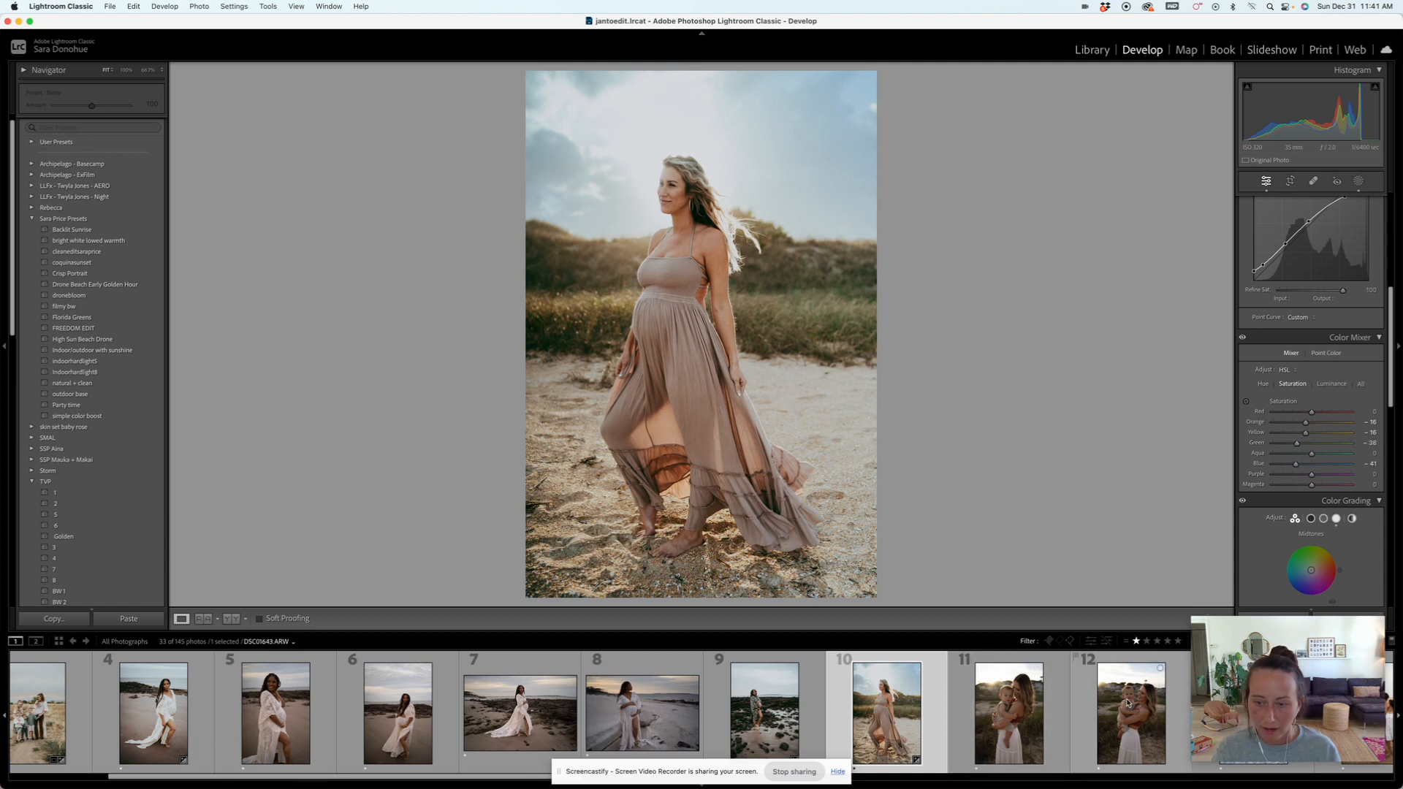
scroll(912, 714, down, 5)
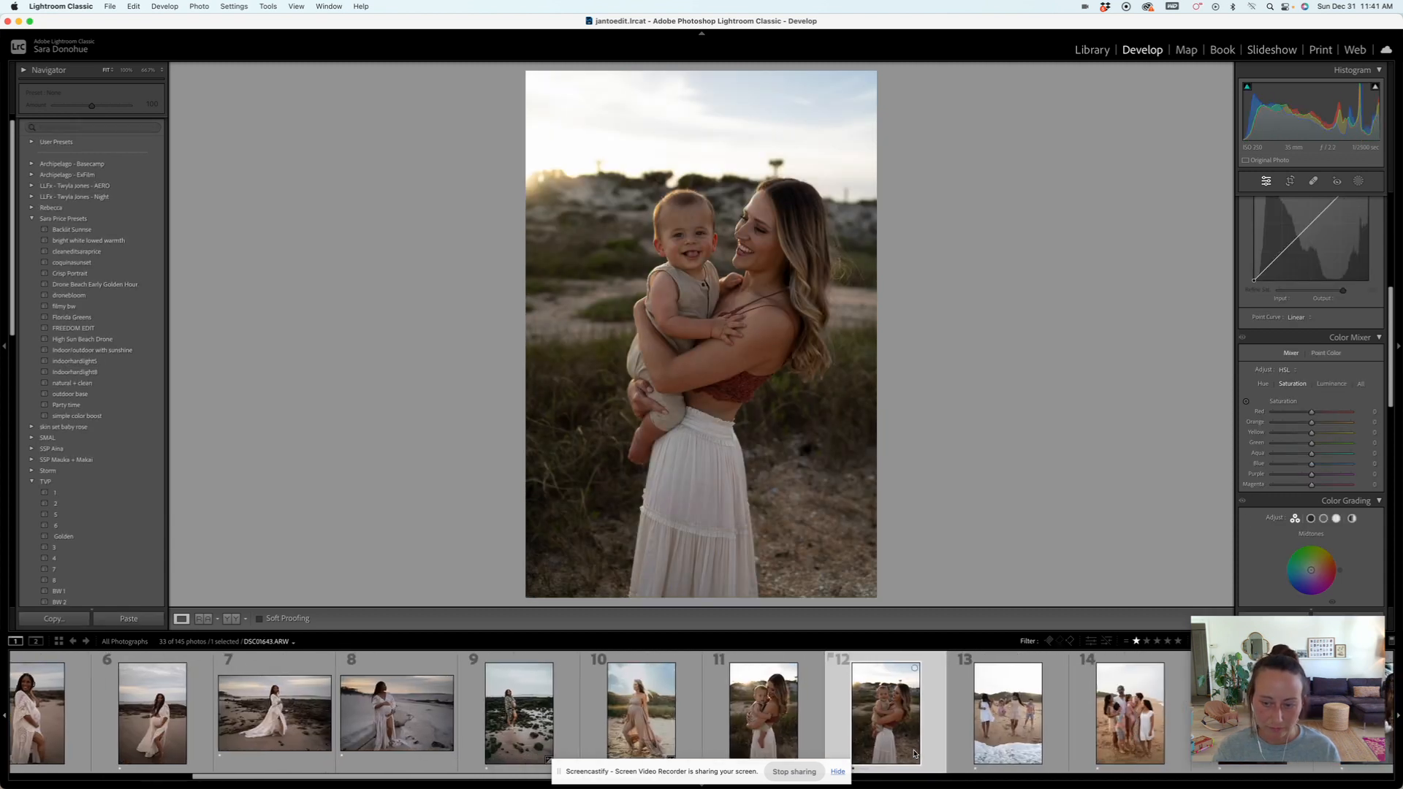
scroll(913, 753, down, 3)
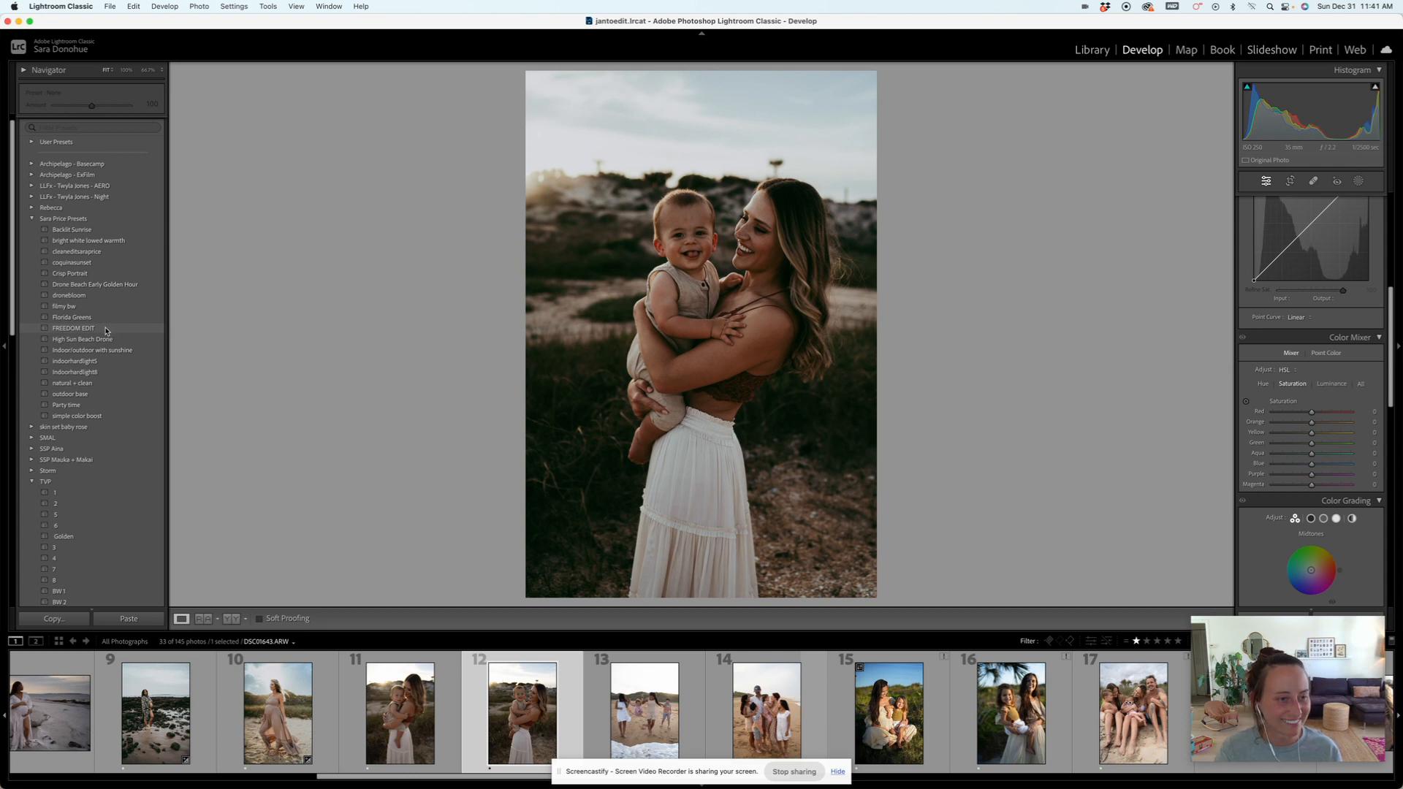
click(108, 330)
scroll(1298, 294, down, 1)
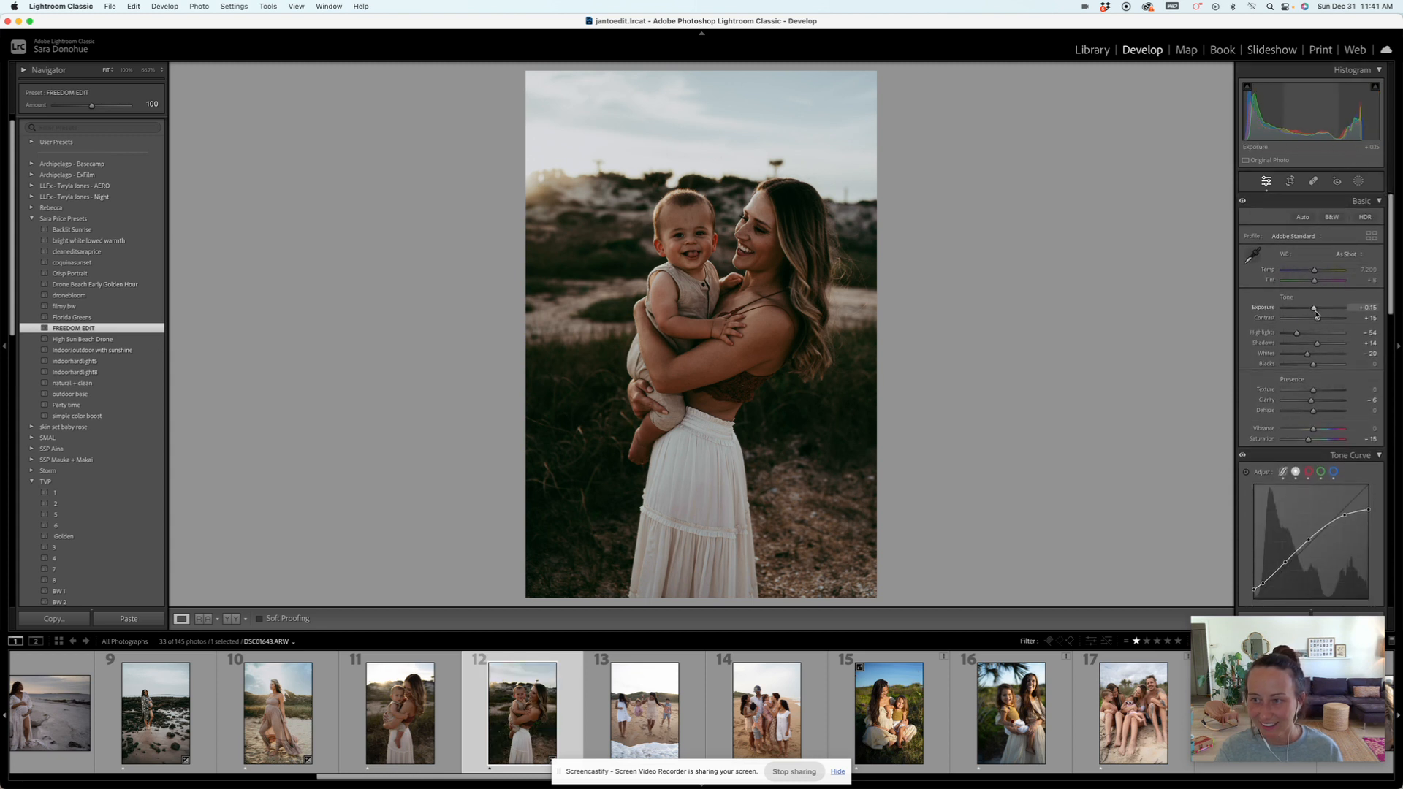
Step: Set the mother and baby photo's Exposure to +0.65, Shadows to +34, Temp to 6,897 and Highlights to -56
drag(1313, 308, 1317, 308)
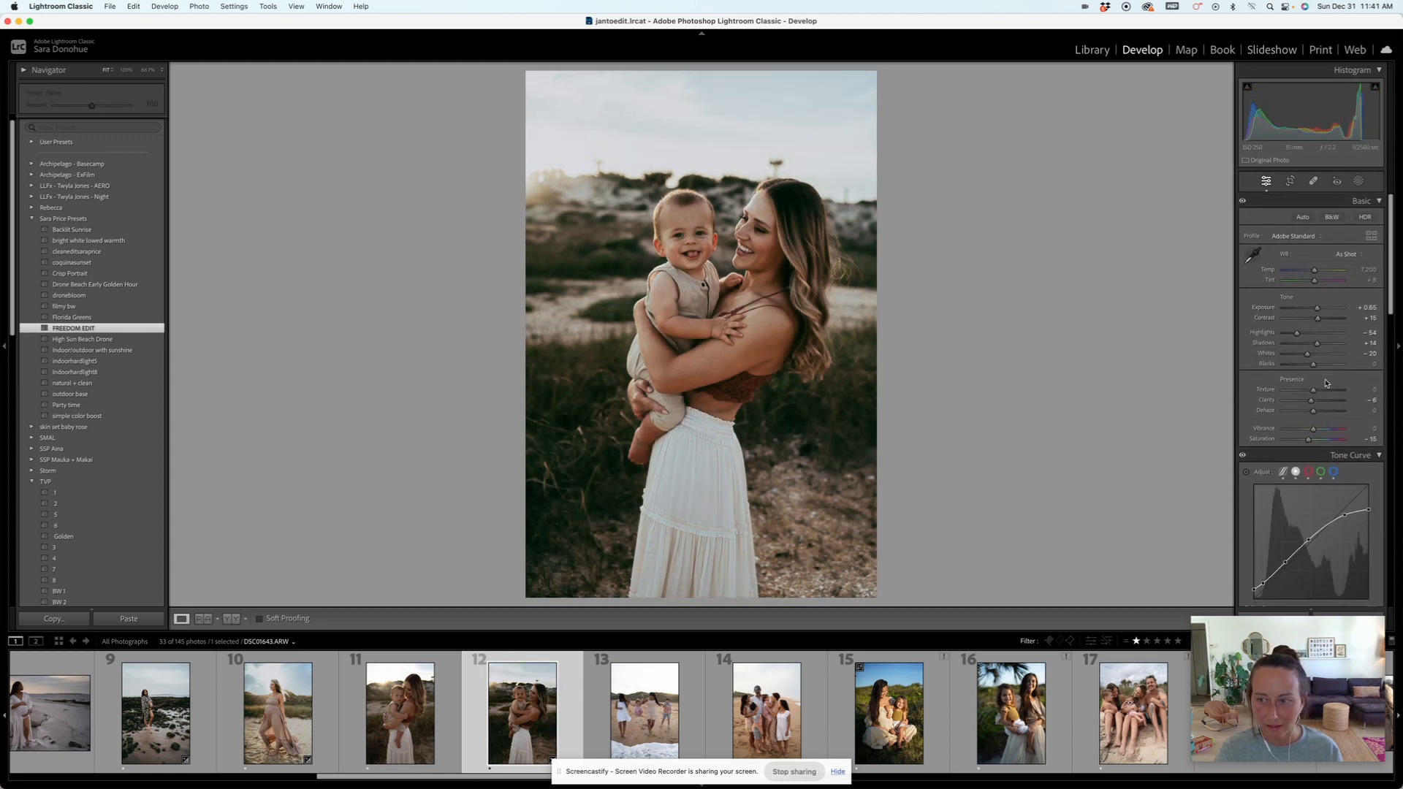
drag(1316, 343, 1323, 344)
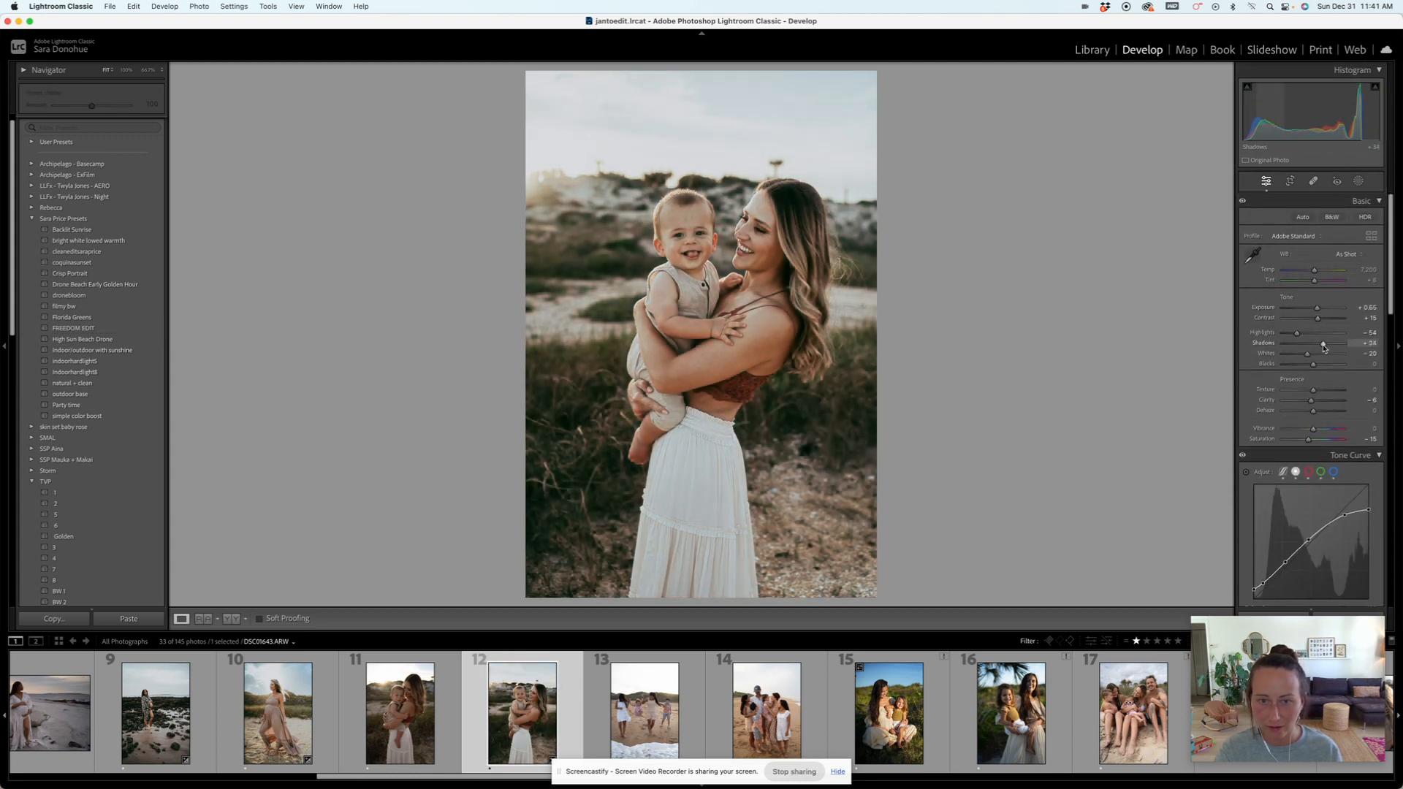
drag(1313, 271, 1312, 274)
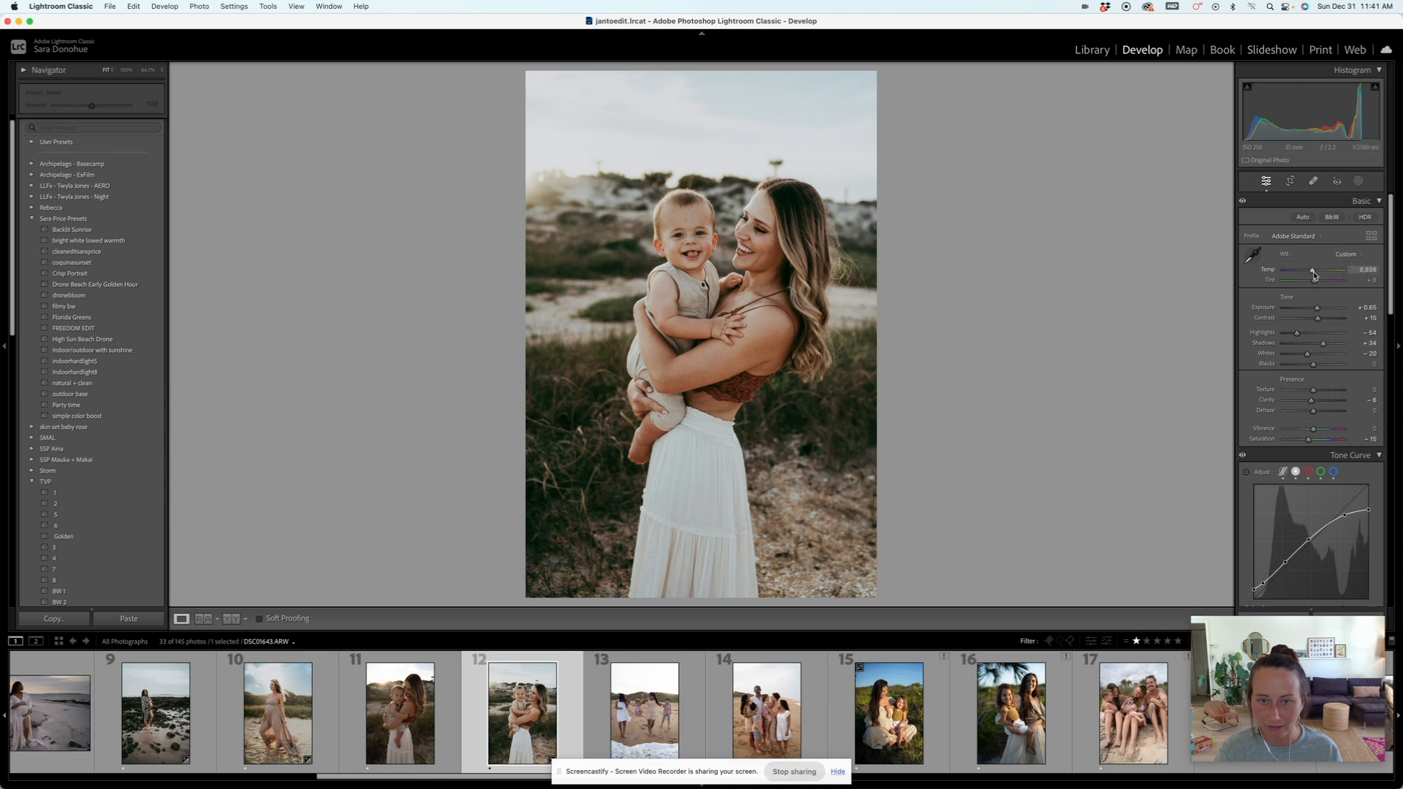
drag(1317, 333, 1315, 333)
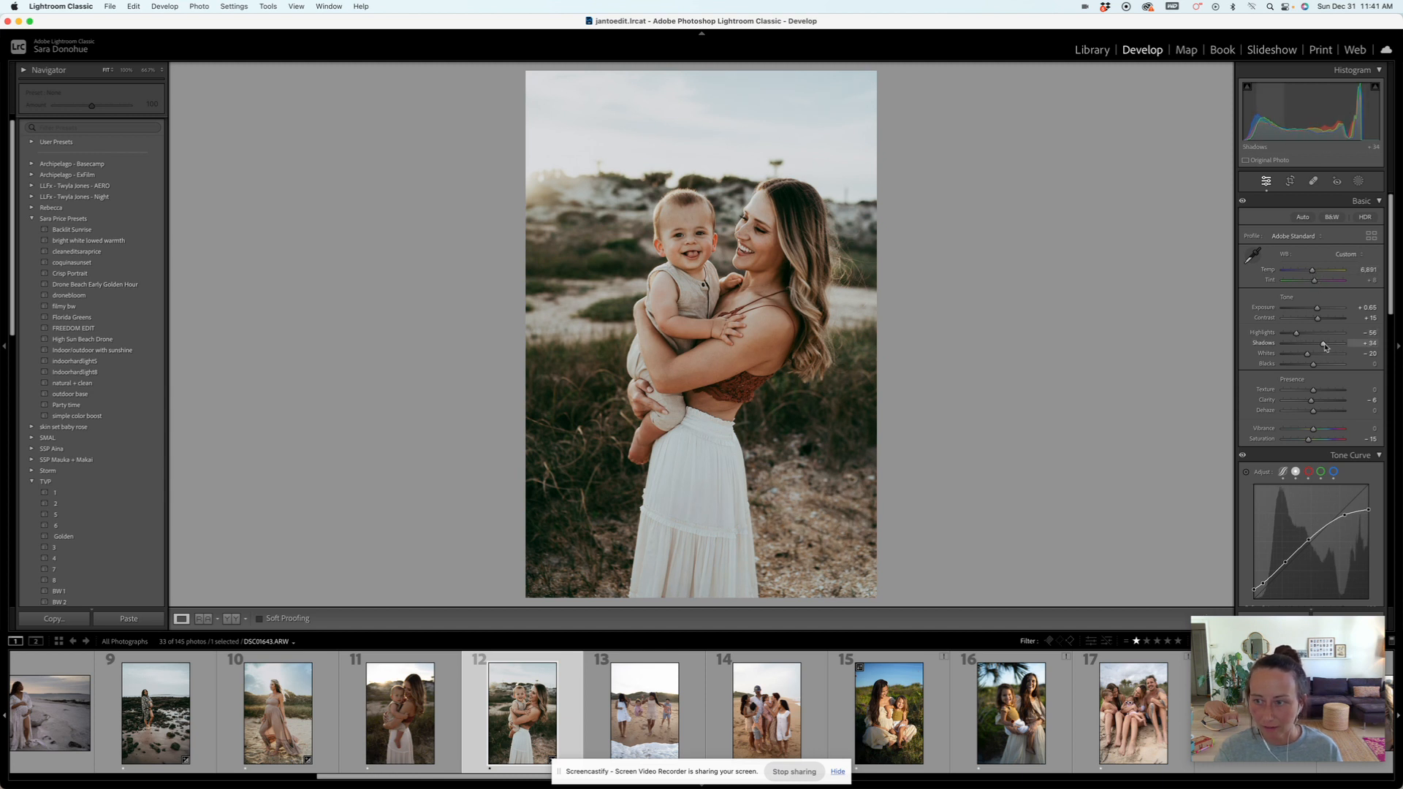
Step: Add a radial gradient over the sun glow at the mother and baby photo's left edge, with Temp about 49
click(1358, 180)
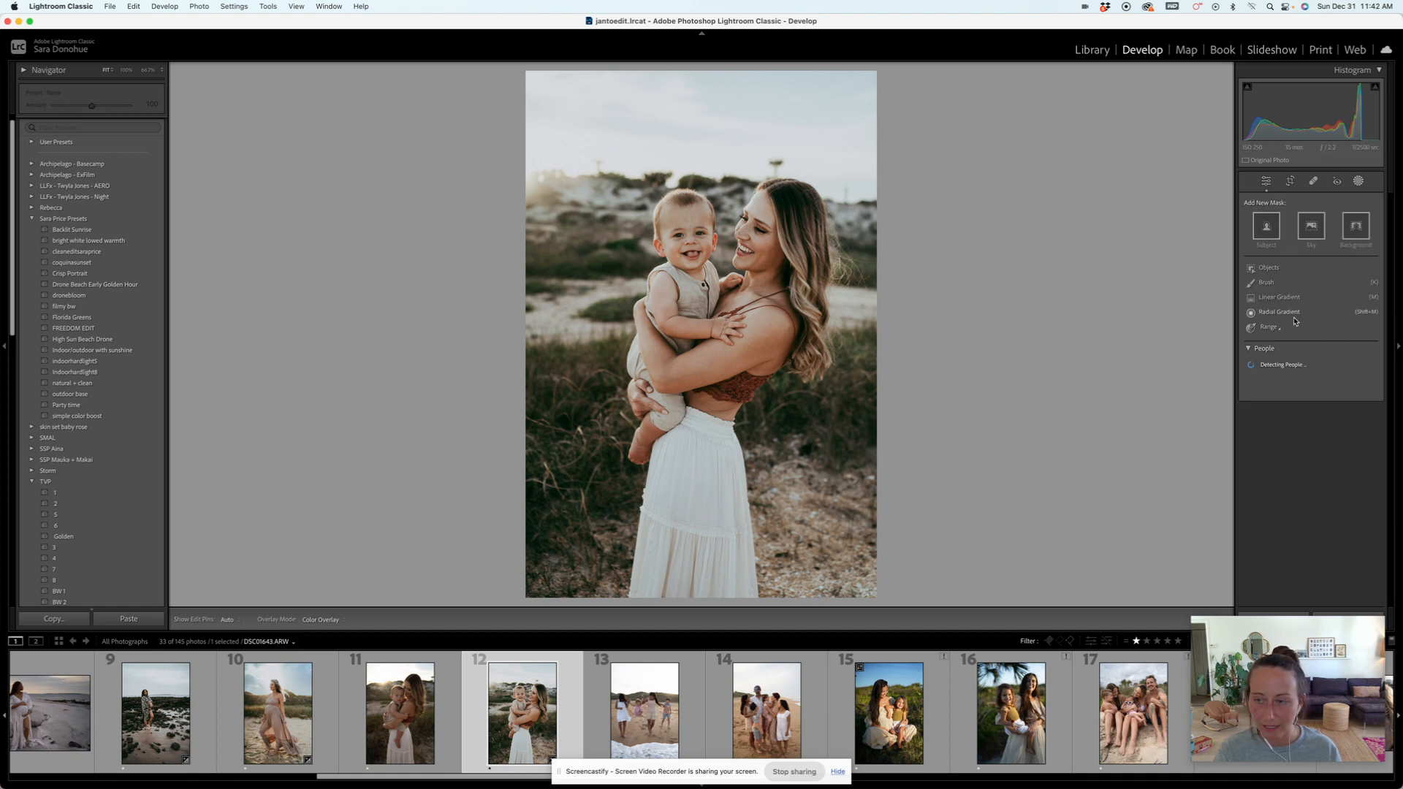
click(1298, 314)
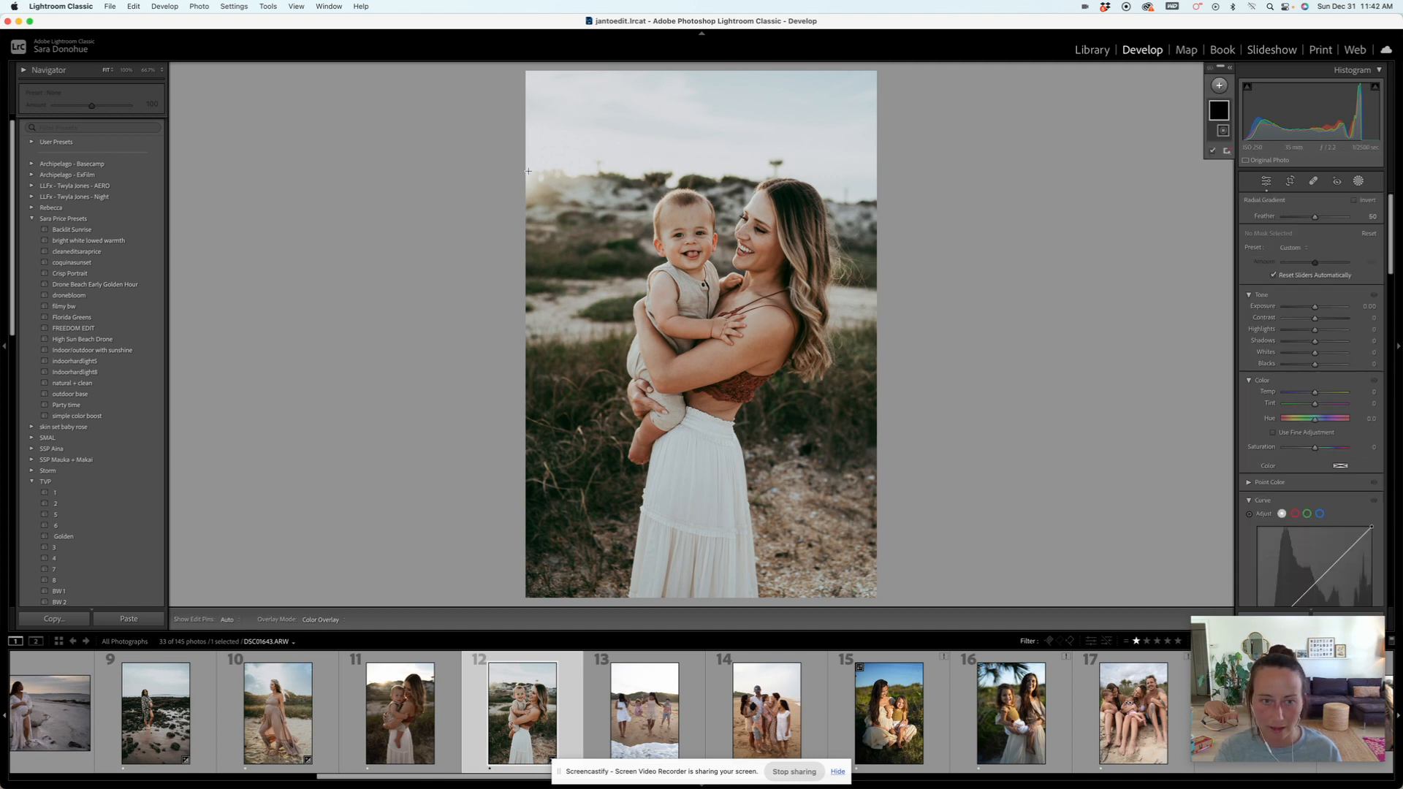
drag(519, 178, 439, 178)
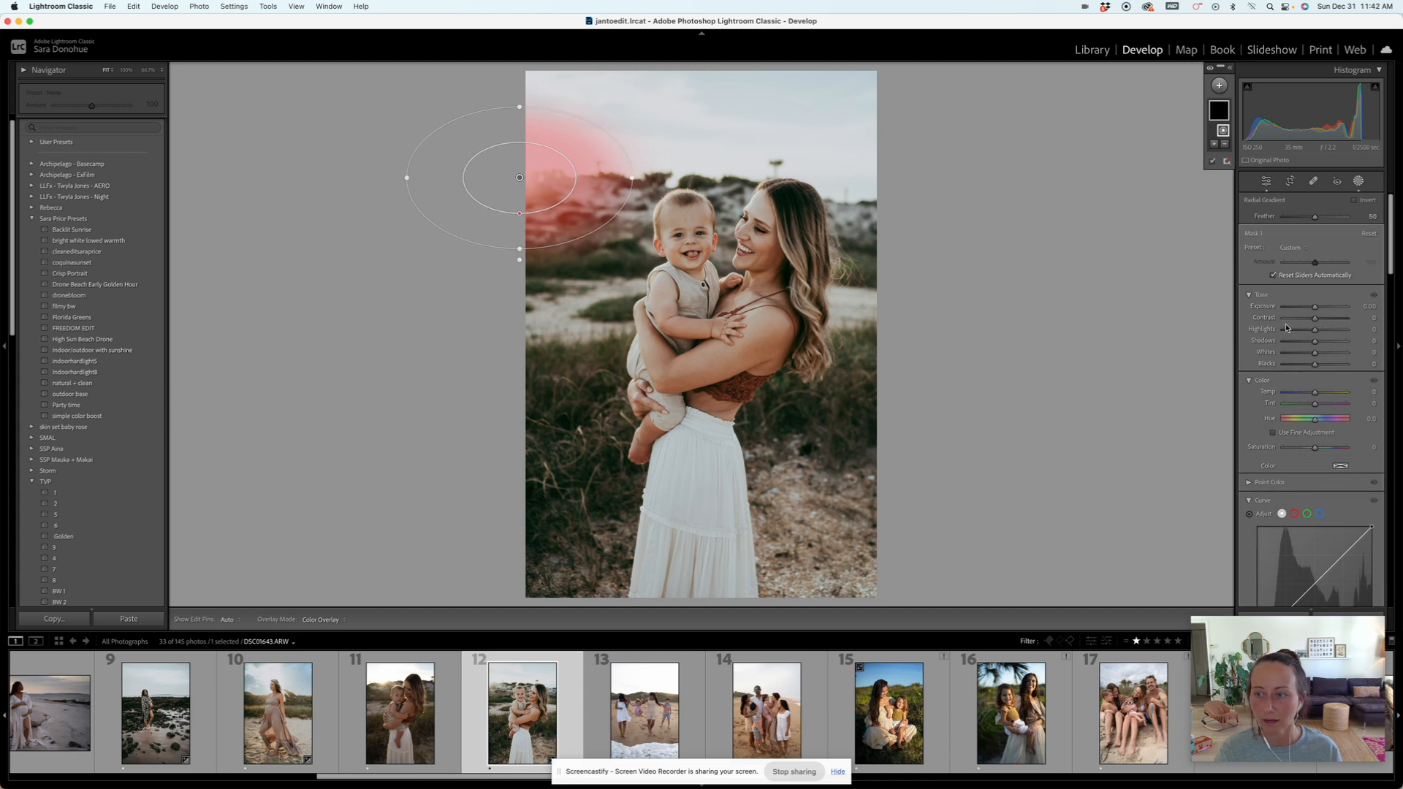
drag(1314, 393, 1331, 396)
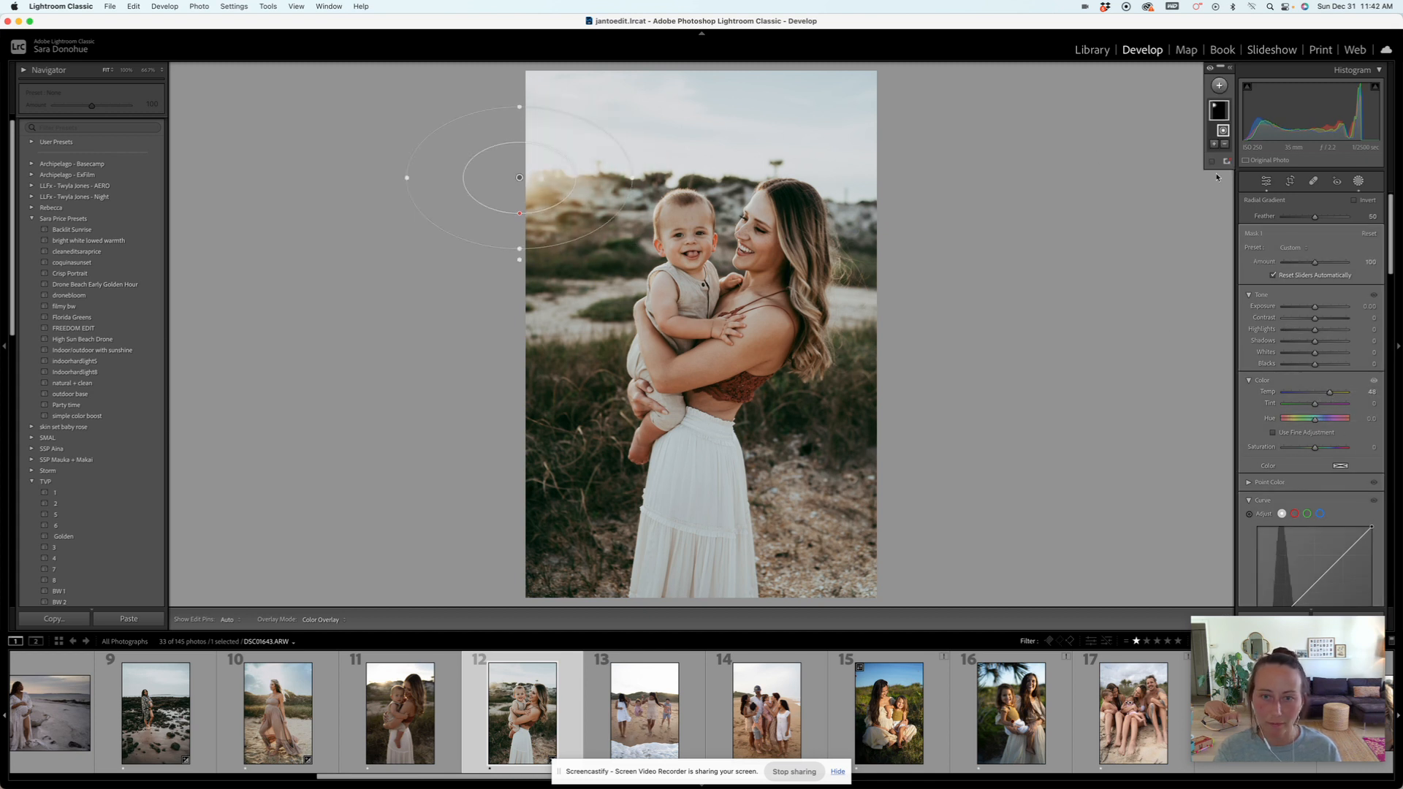
Step: Apply the FREEDOM EDIT preset to the thirteenth photo, the family walking hand in hand, and set Shadows +33 and Saturation about -8
scroll(908, 712, down, 2)
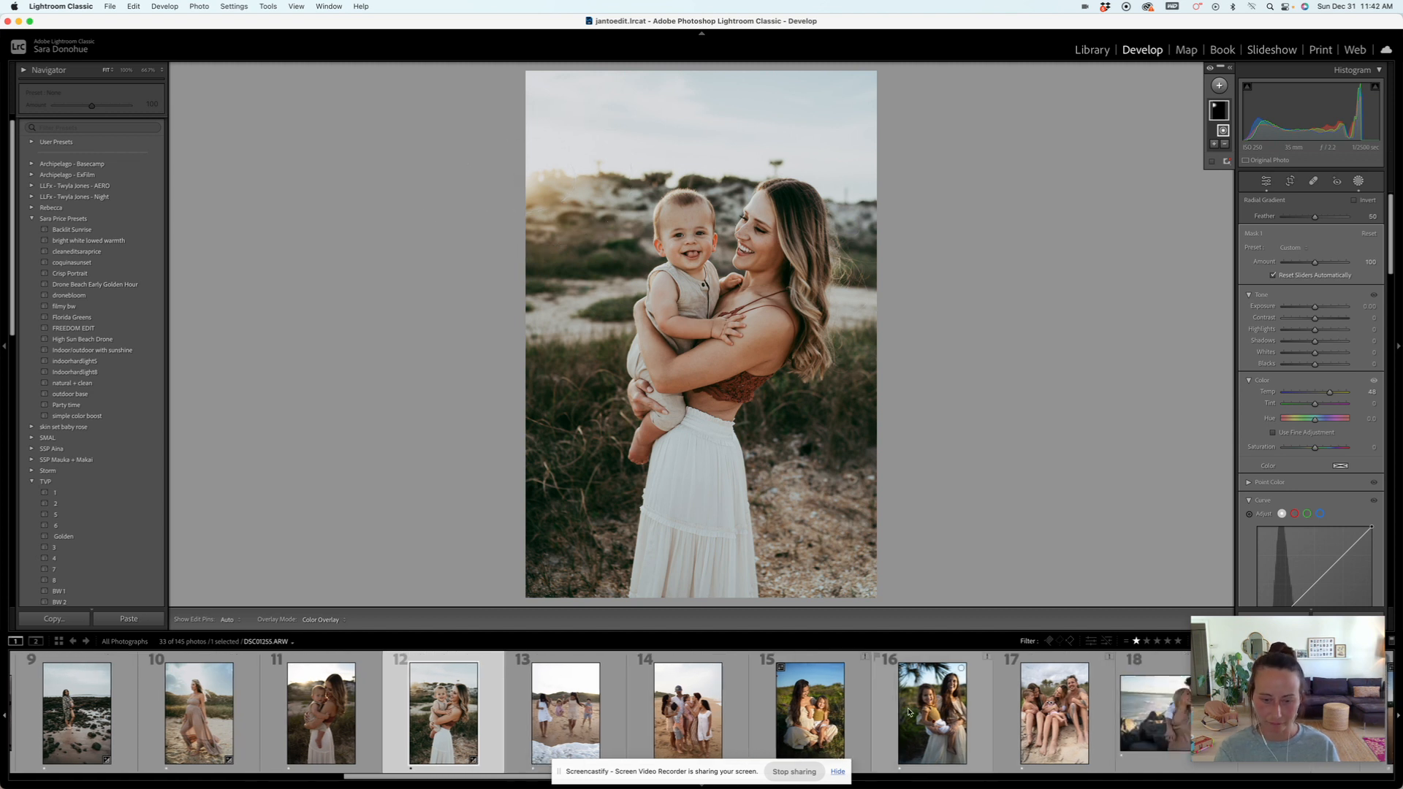
scroll(908, 711, down, 2)
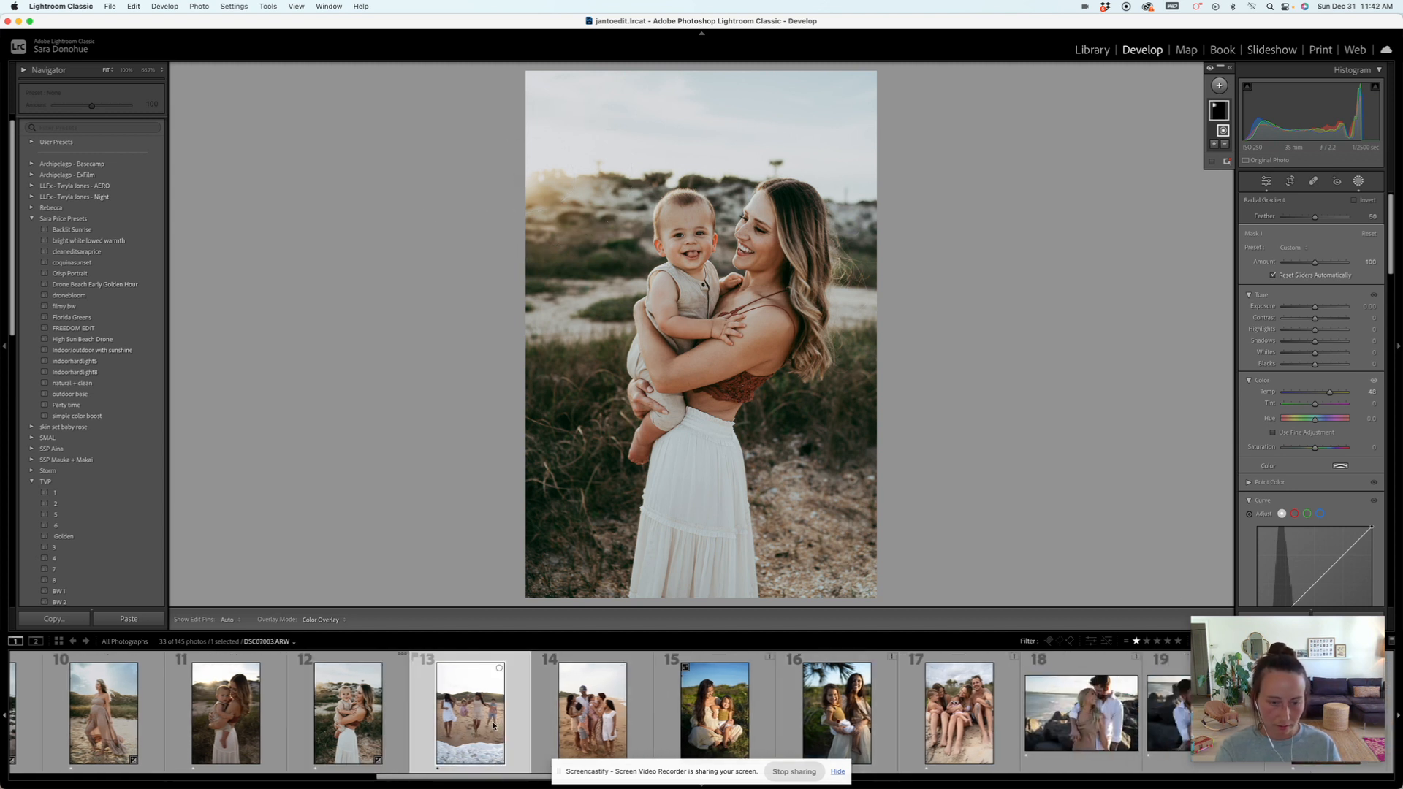
click(494, 725)
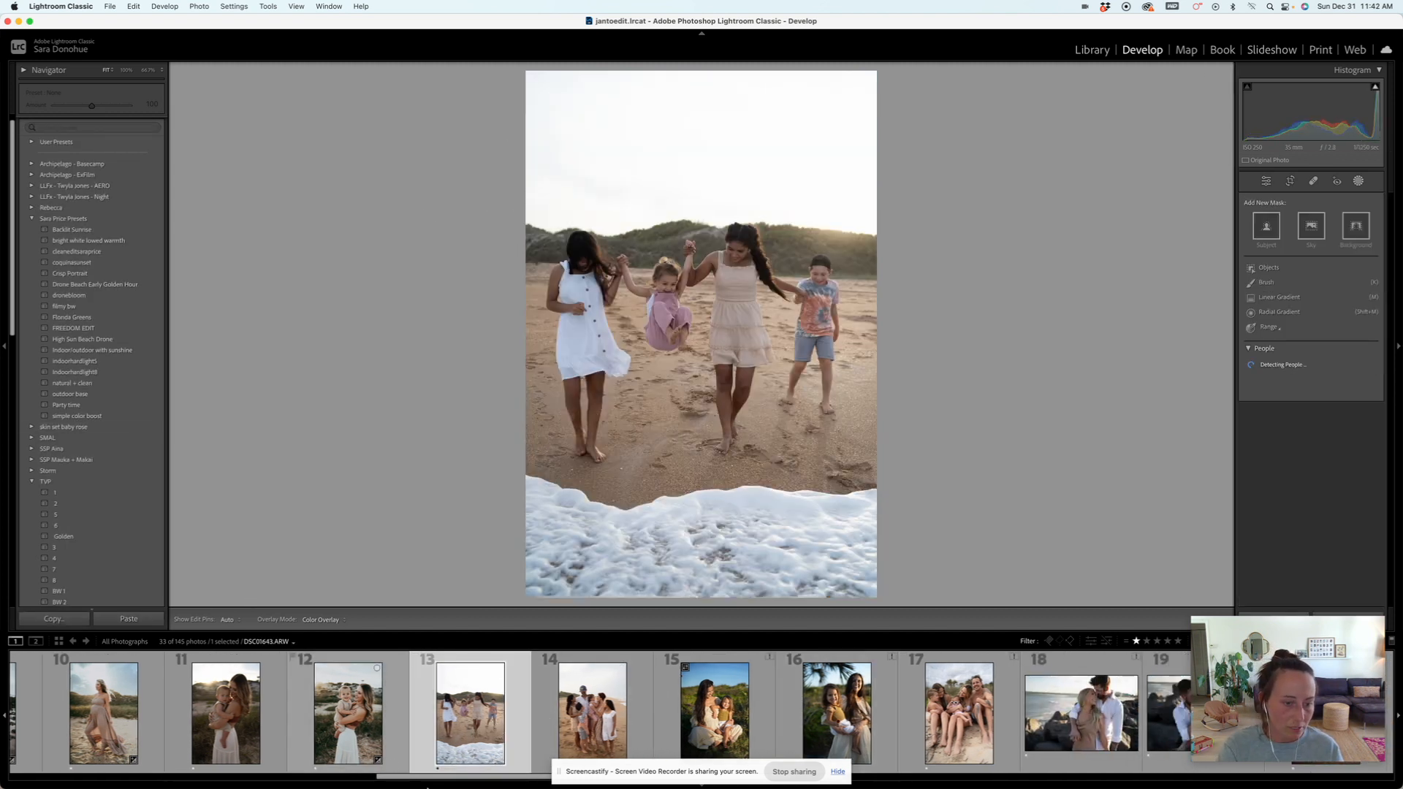
click(107, 330)
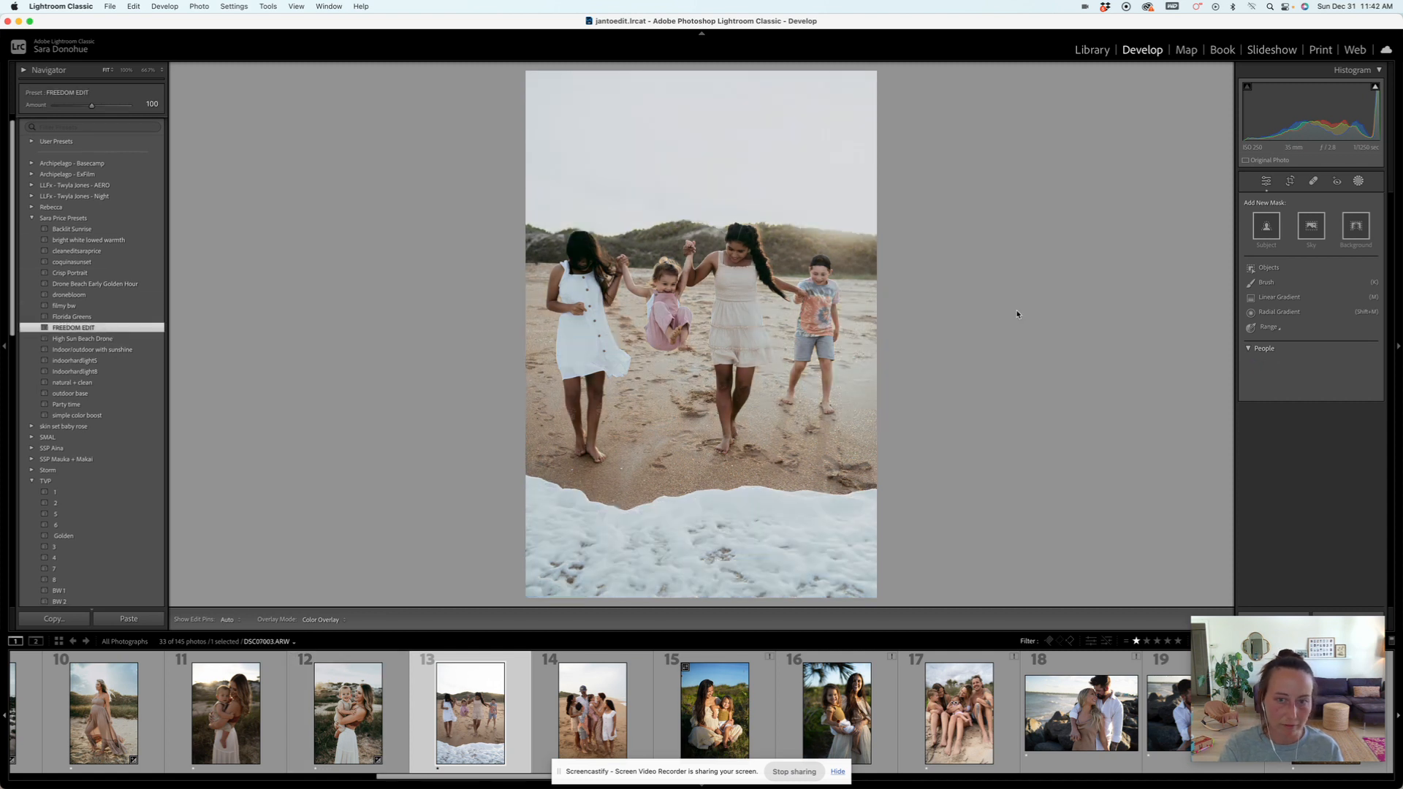
click(1359, 182)
drag(1319, 345, 1324, 350)
drag(1308, 439, 1311, 442)
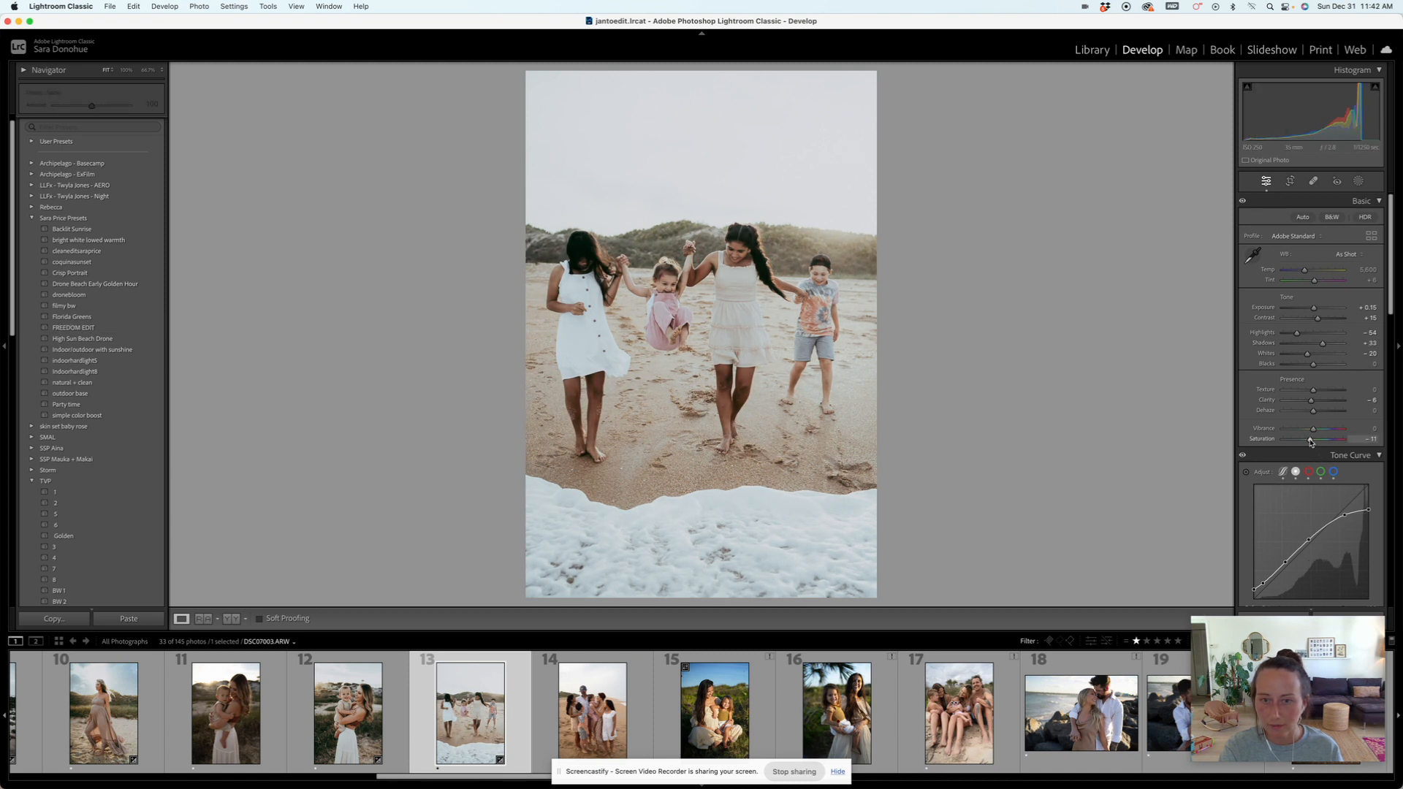
Step: Add a radial gradient over the dunes at the thirteenth photo's right edge and warm its Temp
click(1337, 181)
click(1358, 181)
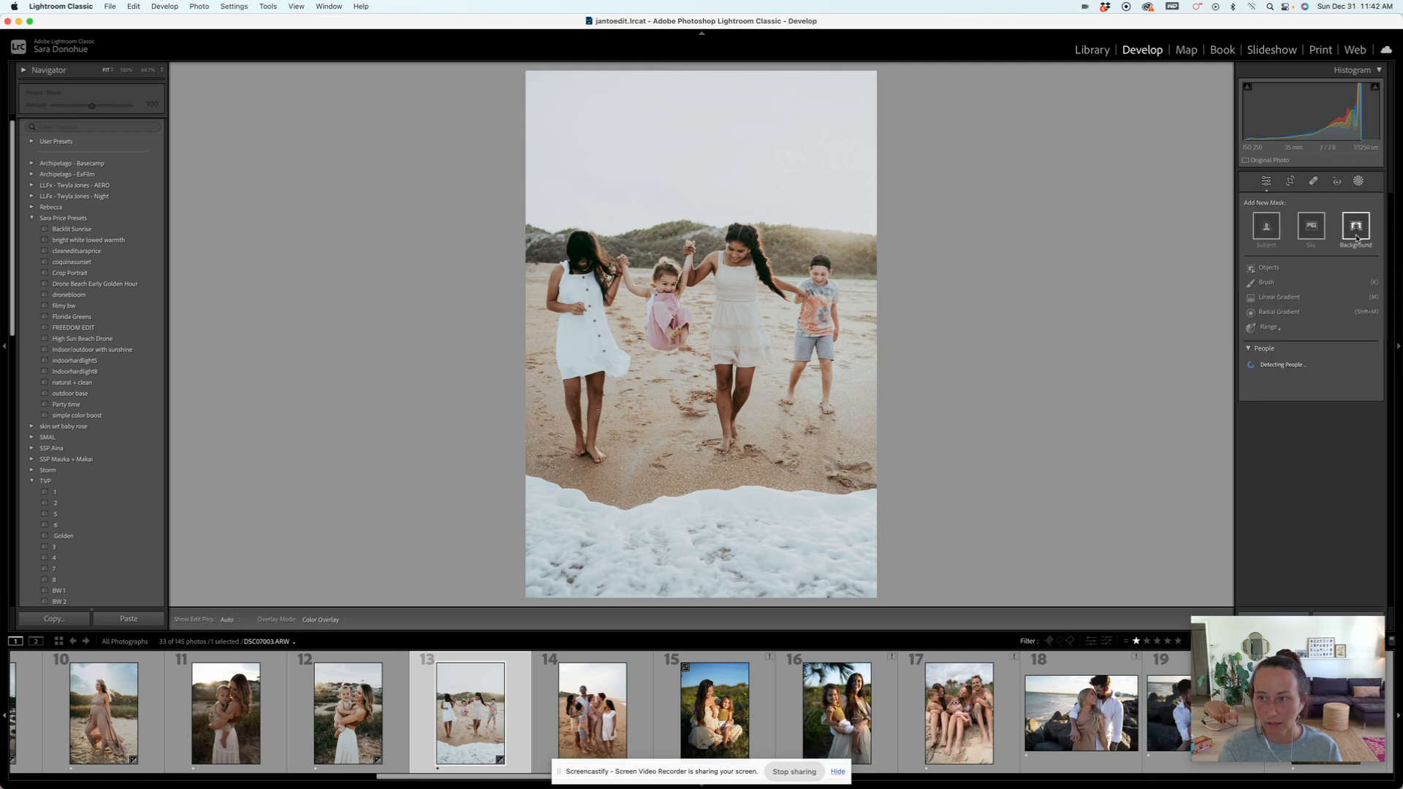
click(1285, 321)
drag(847, 229, 885, 228)
drag(1328, 397, 1321, 394)
click(1356, 180)
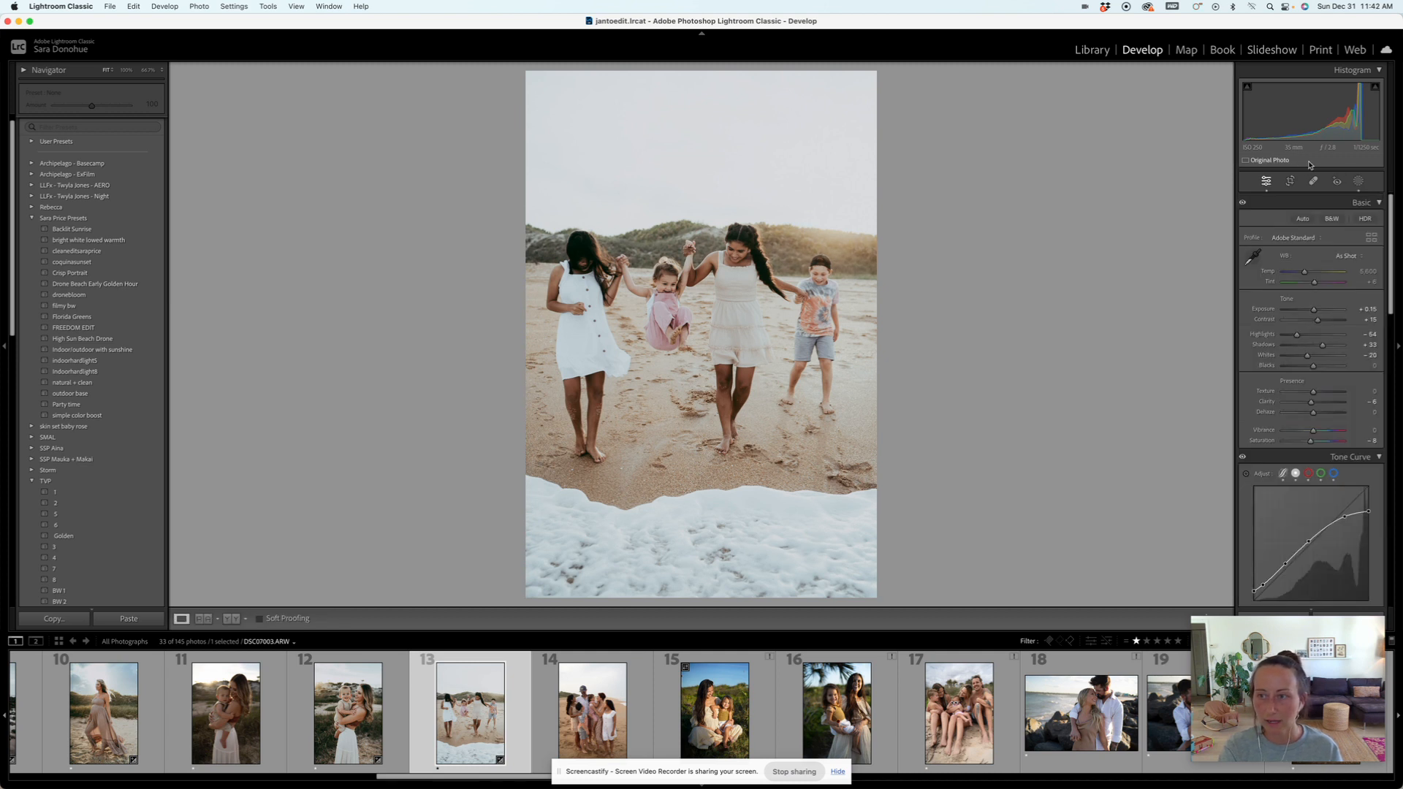
Step: Add a linear gradient over the thirteenth photo's sky with Exposure -1.64, Highlights -21, Temp -3 and Saturation 33
click(1220, 84)
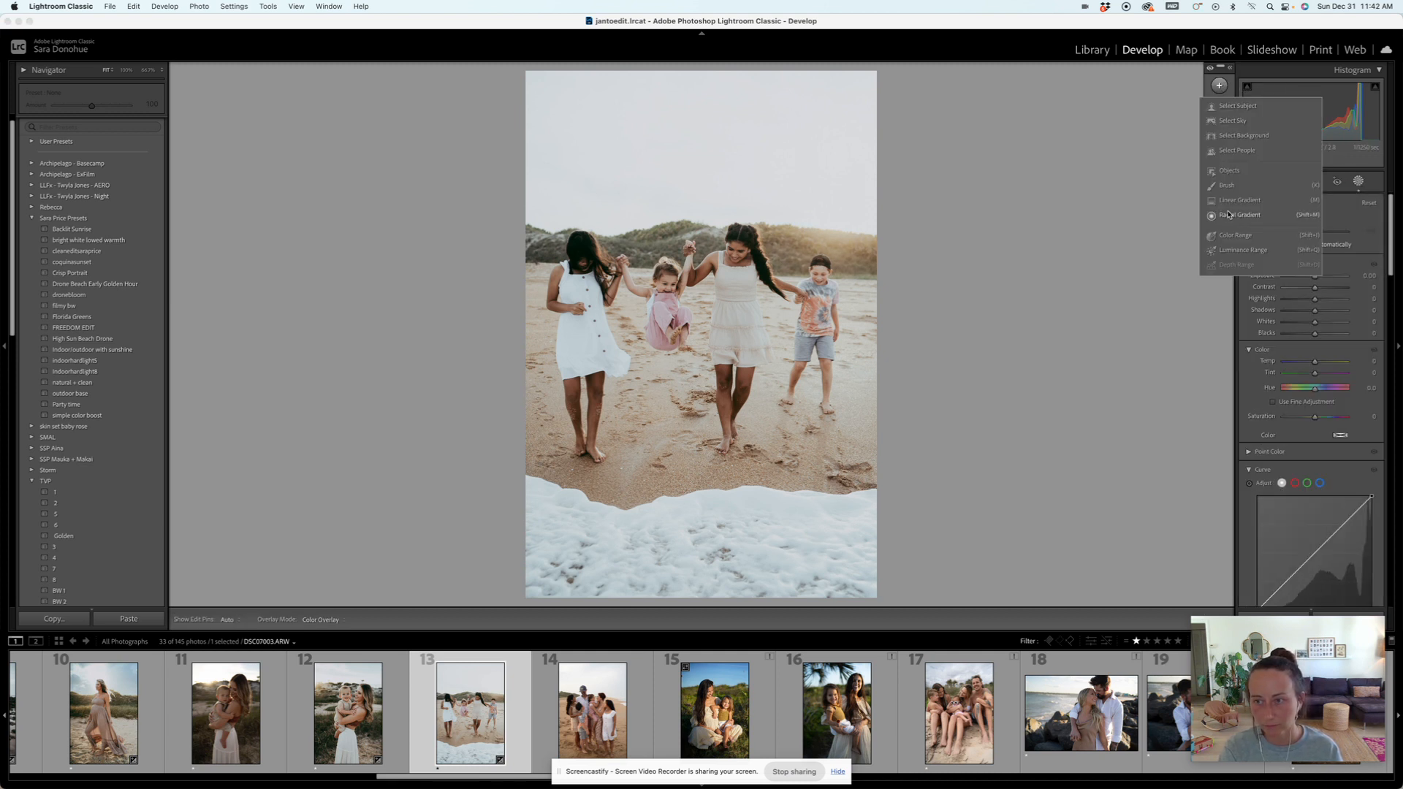
click(1238, 212)
drag(808, 95, 815, 245)
drag(1314, 290, 1303, 294)
drag(1314, 431, 1326, 431)
drag(1325, 317, 1309, 317)
drag(1323, 431, 1325, 431)
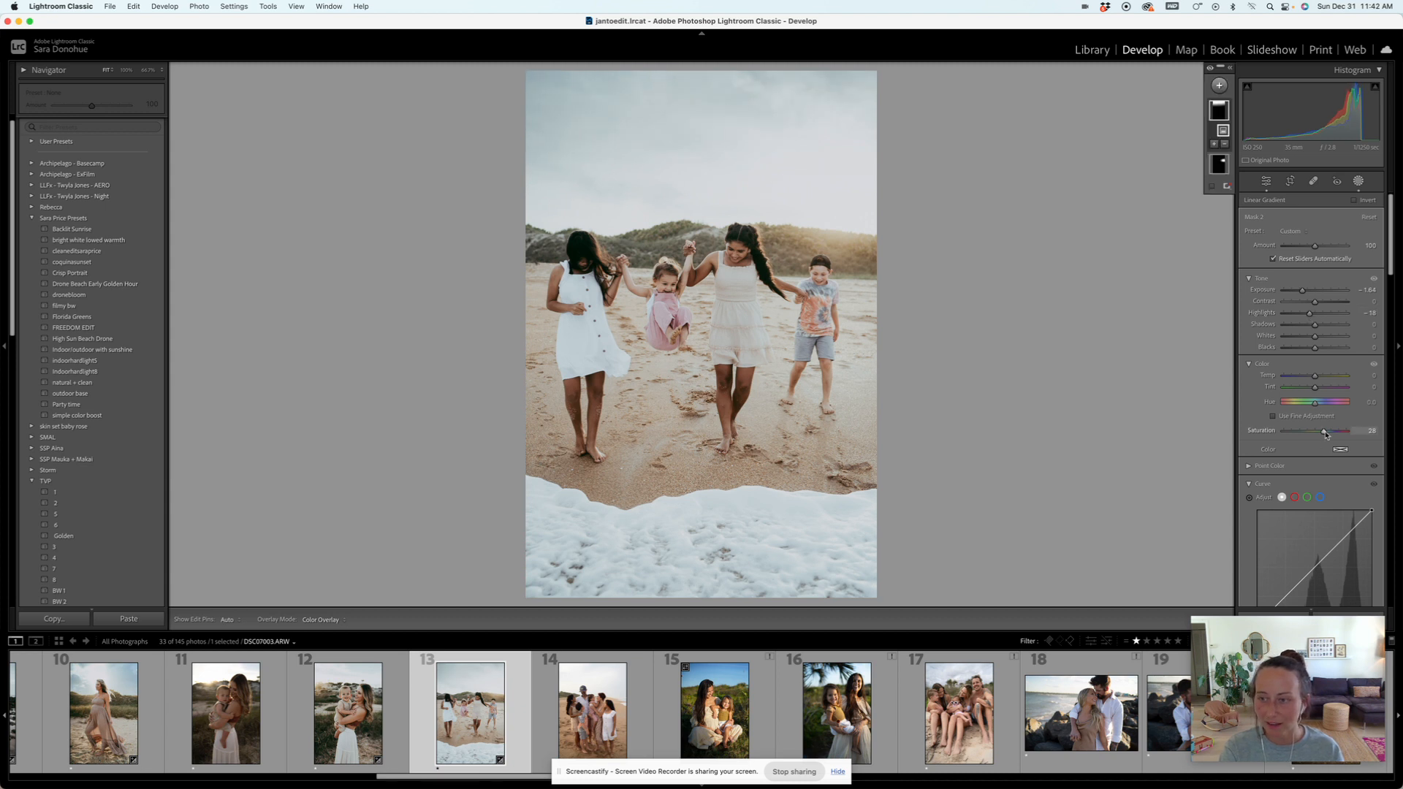
drag(1314, 380, 1312, 379)
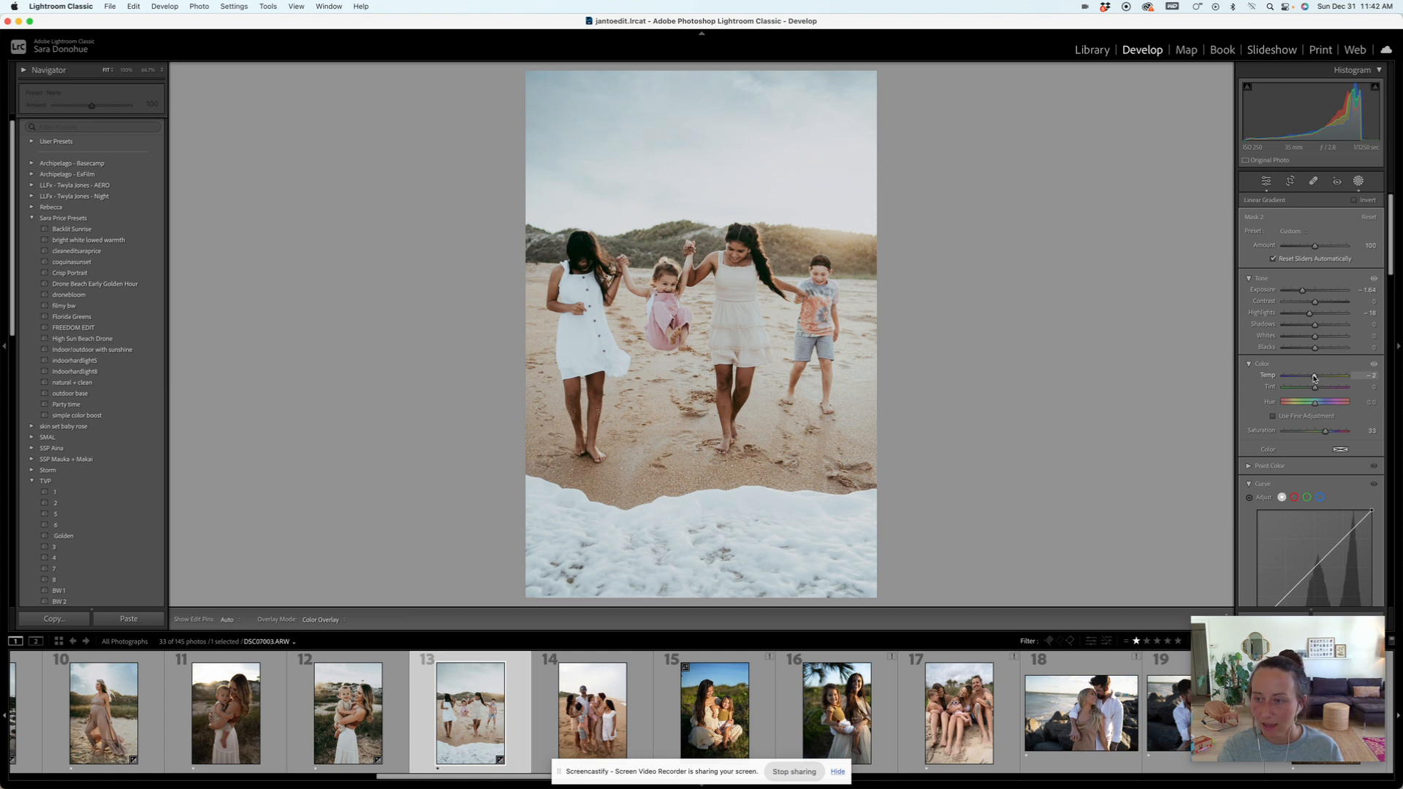
scroll(1043, 726, right, 5)
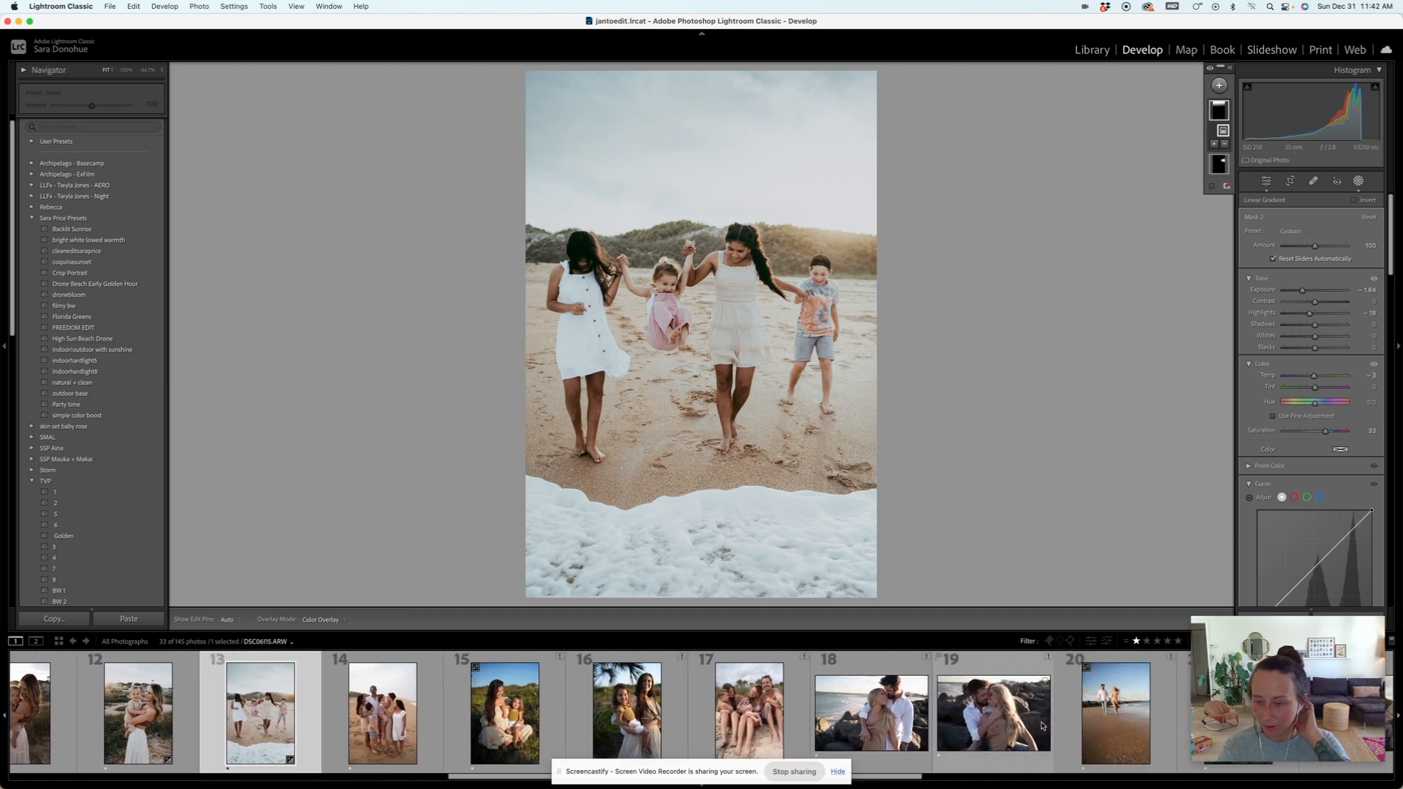
scroll(1043, 725, right, 2)
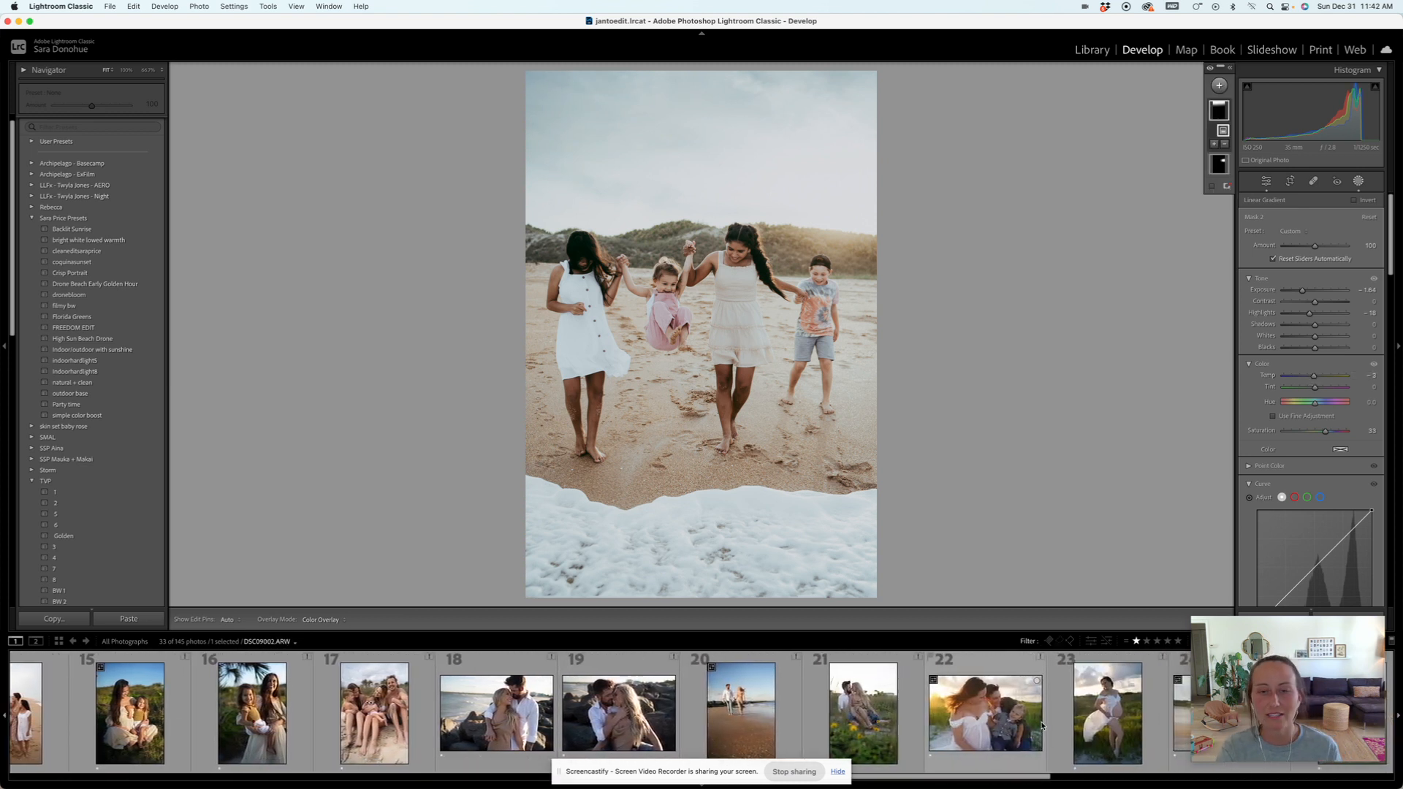
scroll(1311, 314, down, 1)
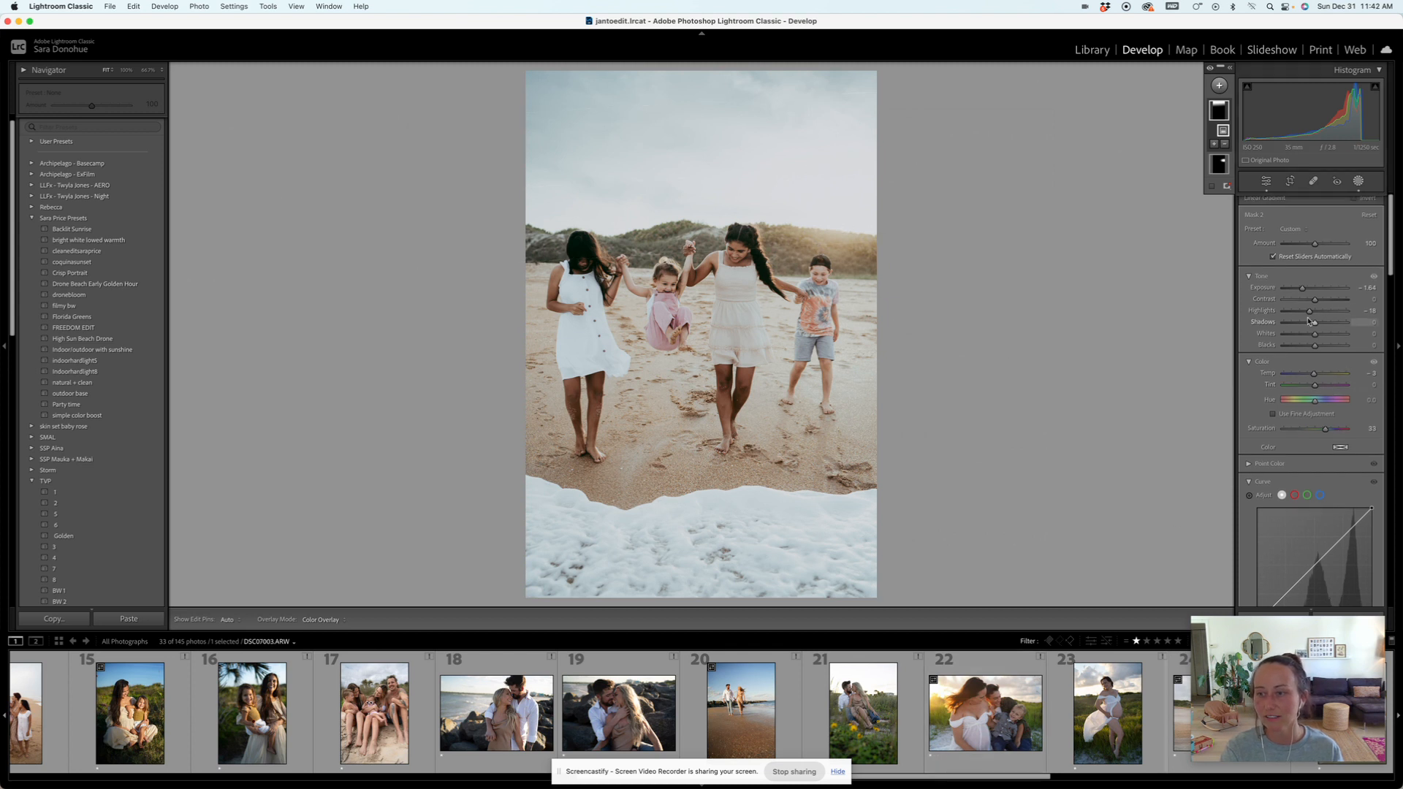
scroll(1311, 316, down, 1)
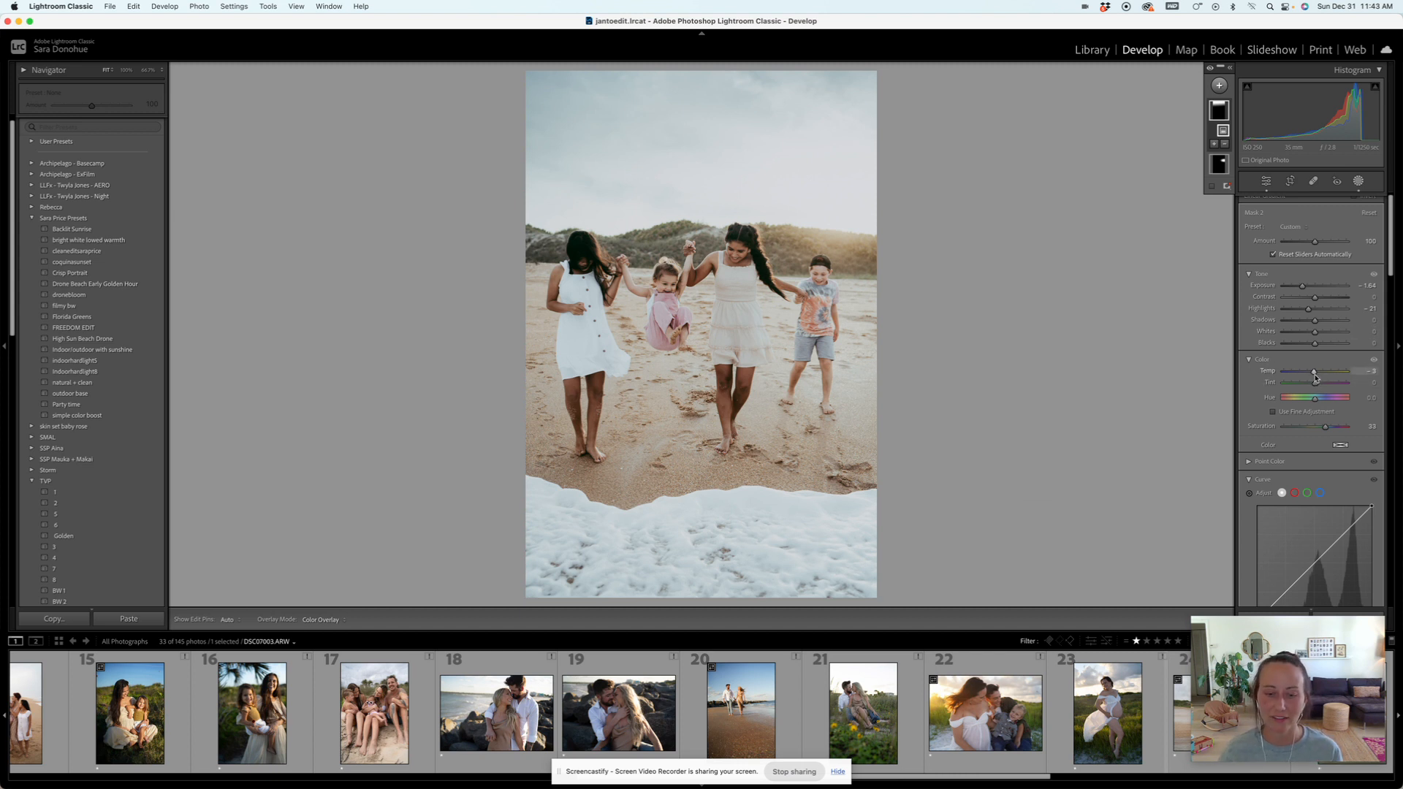
Step: Apply the FREEDOM EDIT preset to the thirty-second photo, the couple holding a baby boy in front of palm trees
scroll(976, 700, down, 10)
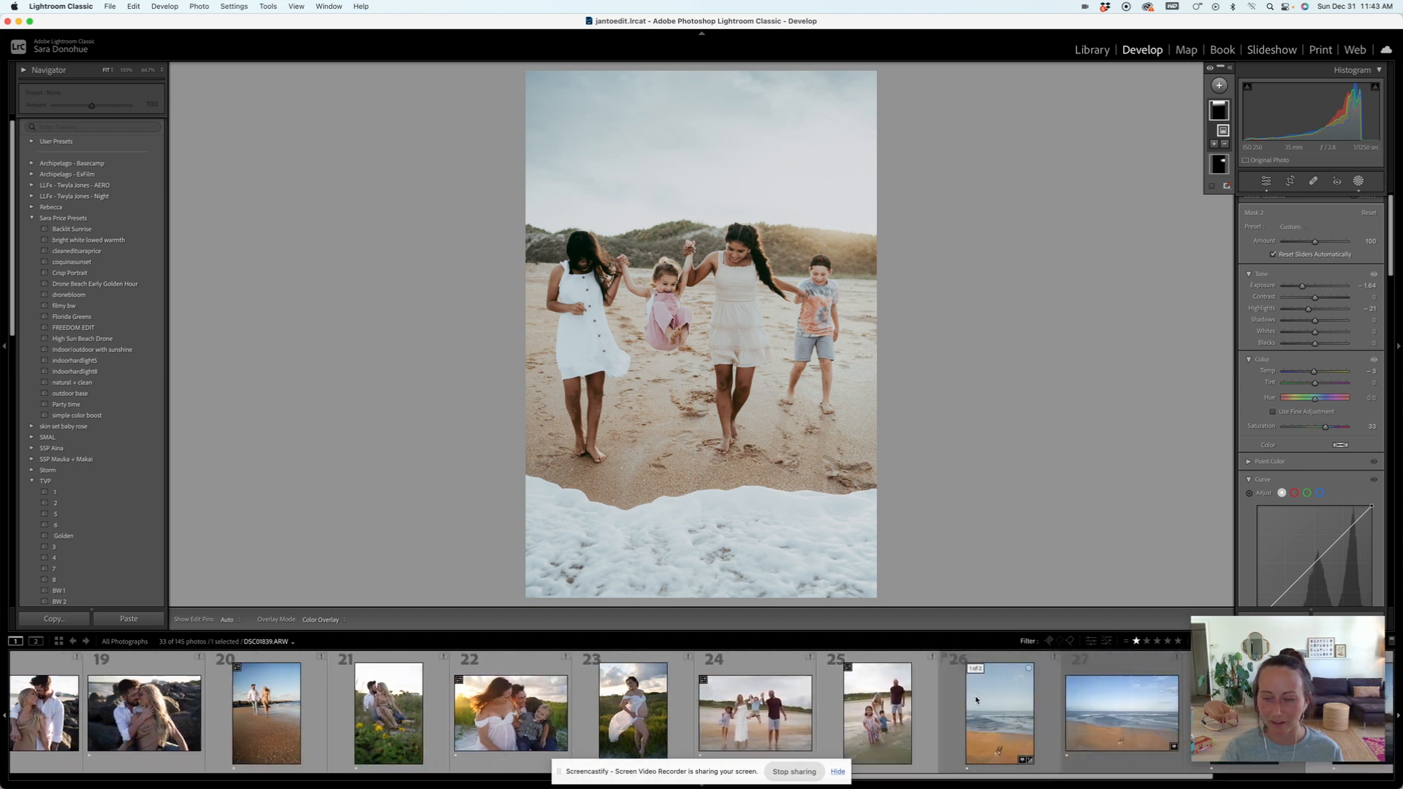
scroll(976, 700, down, 5)
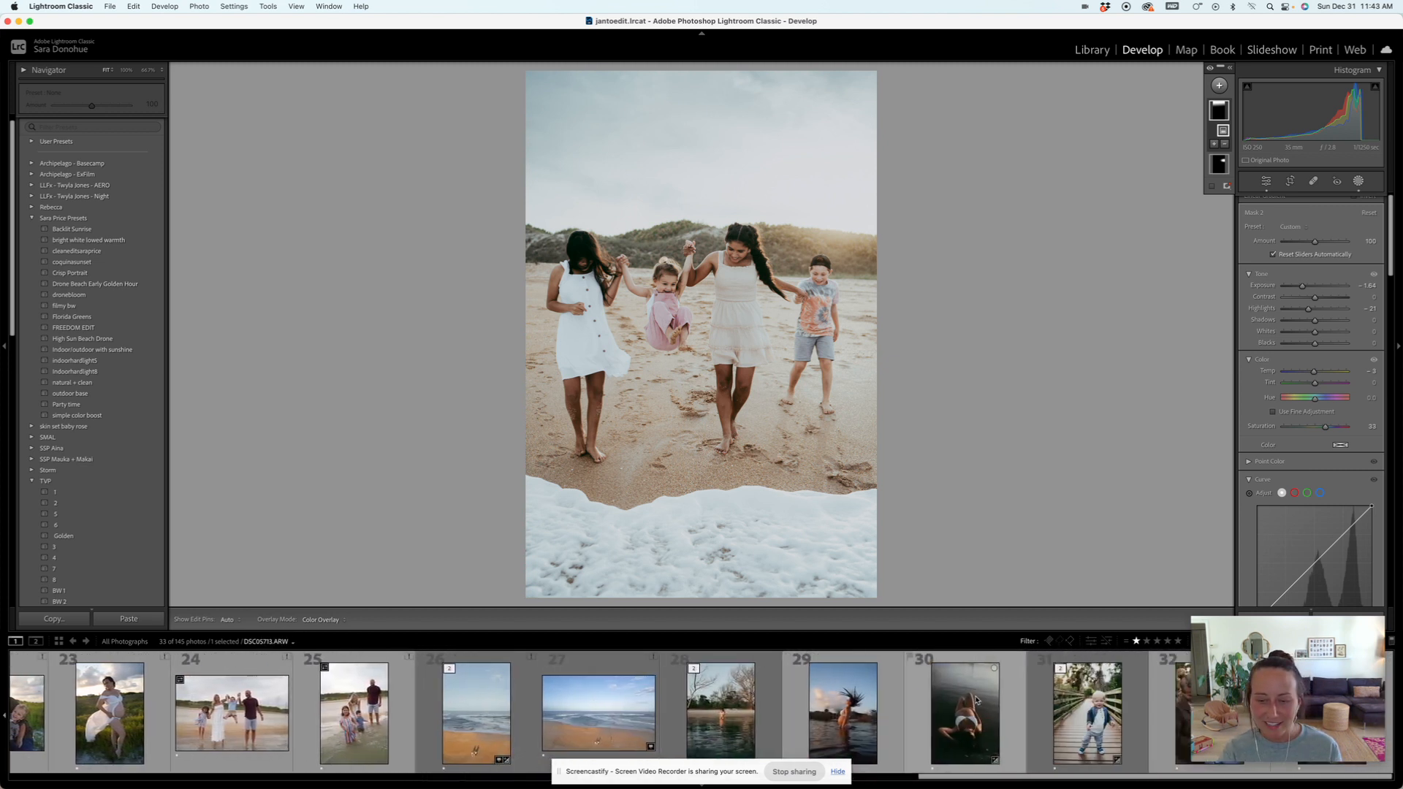
mouse_move(1294, 636)
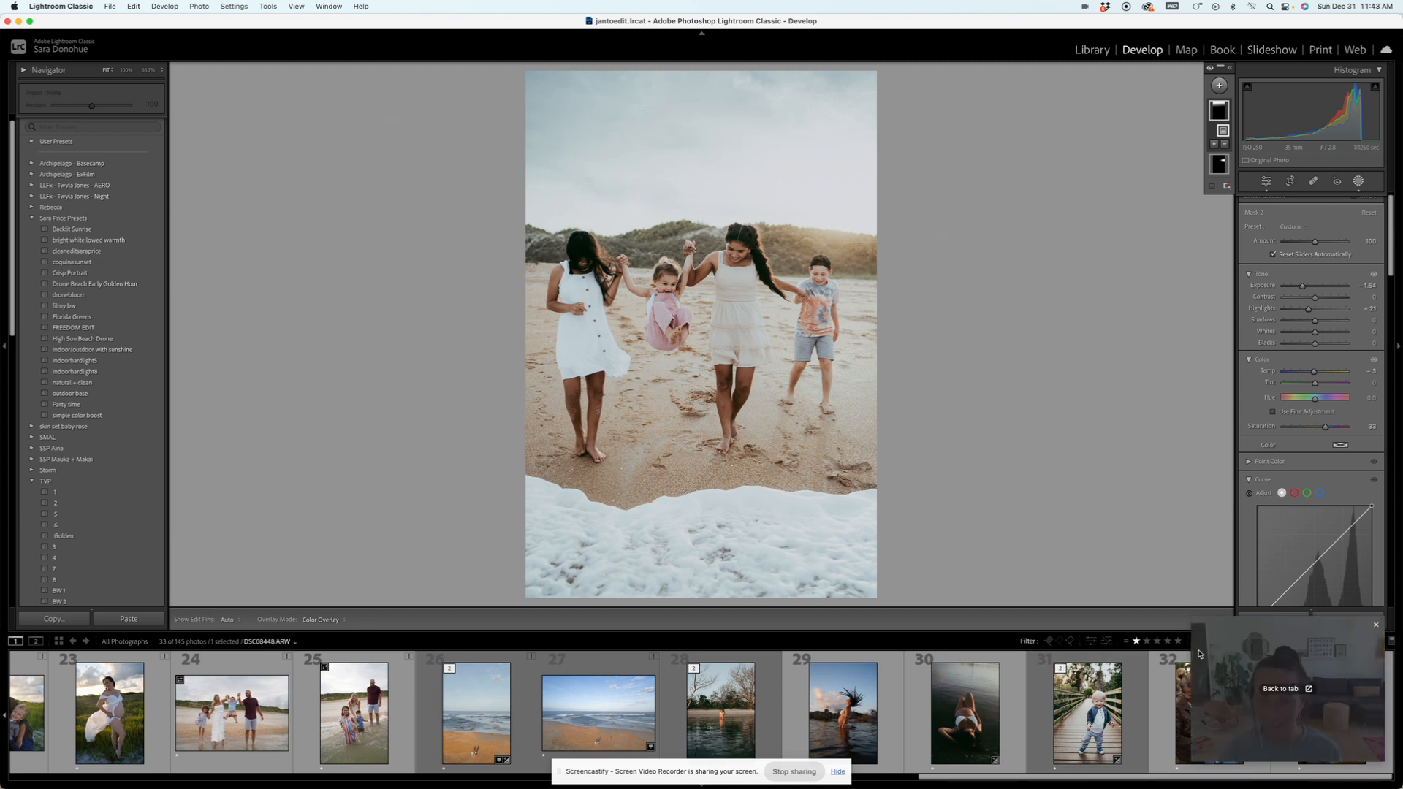
click(1173, 691)
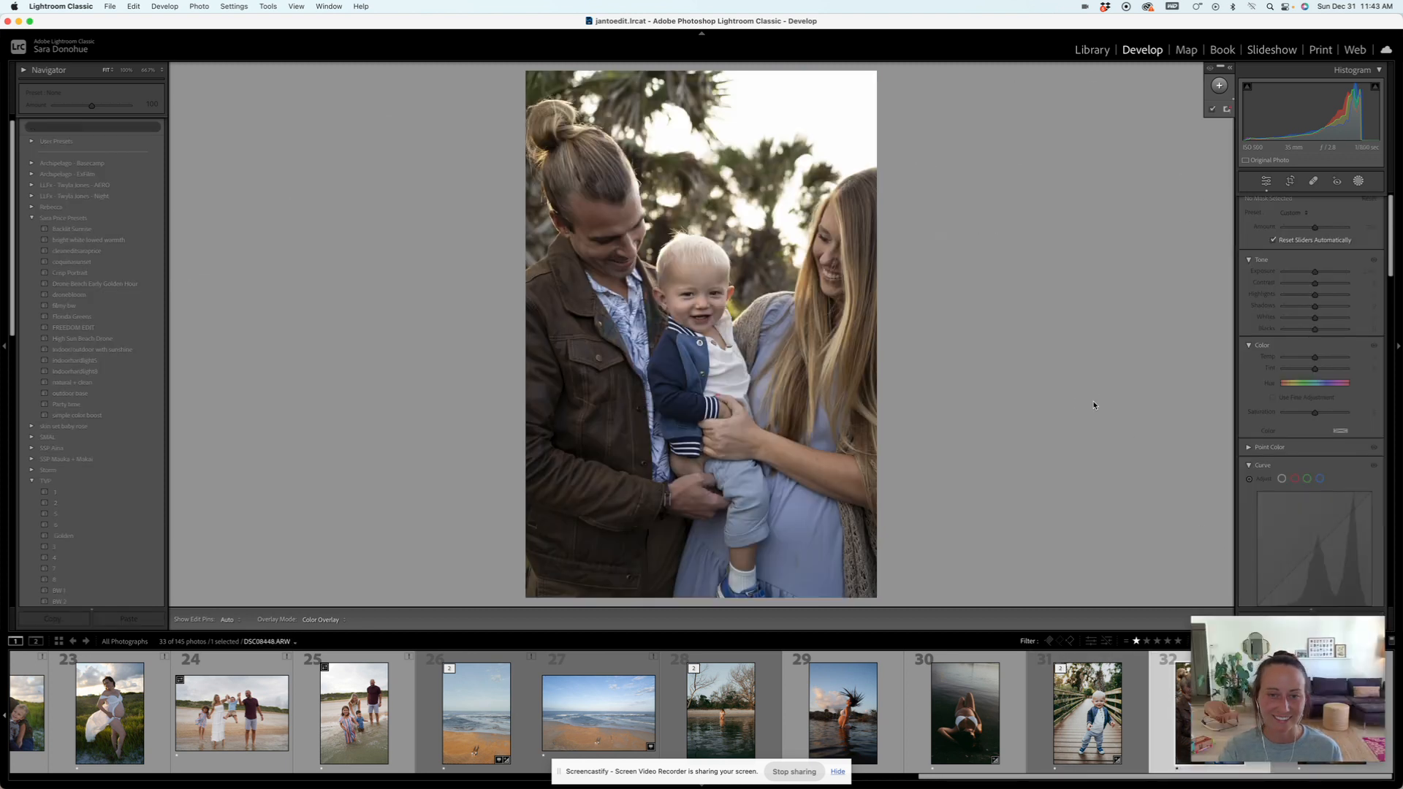
click(121, 338)
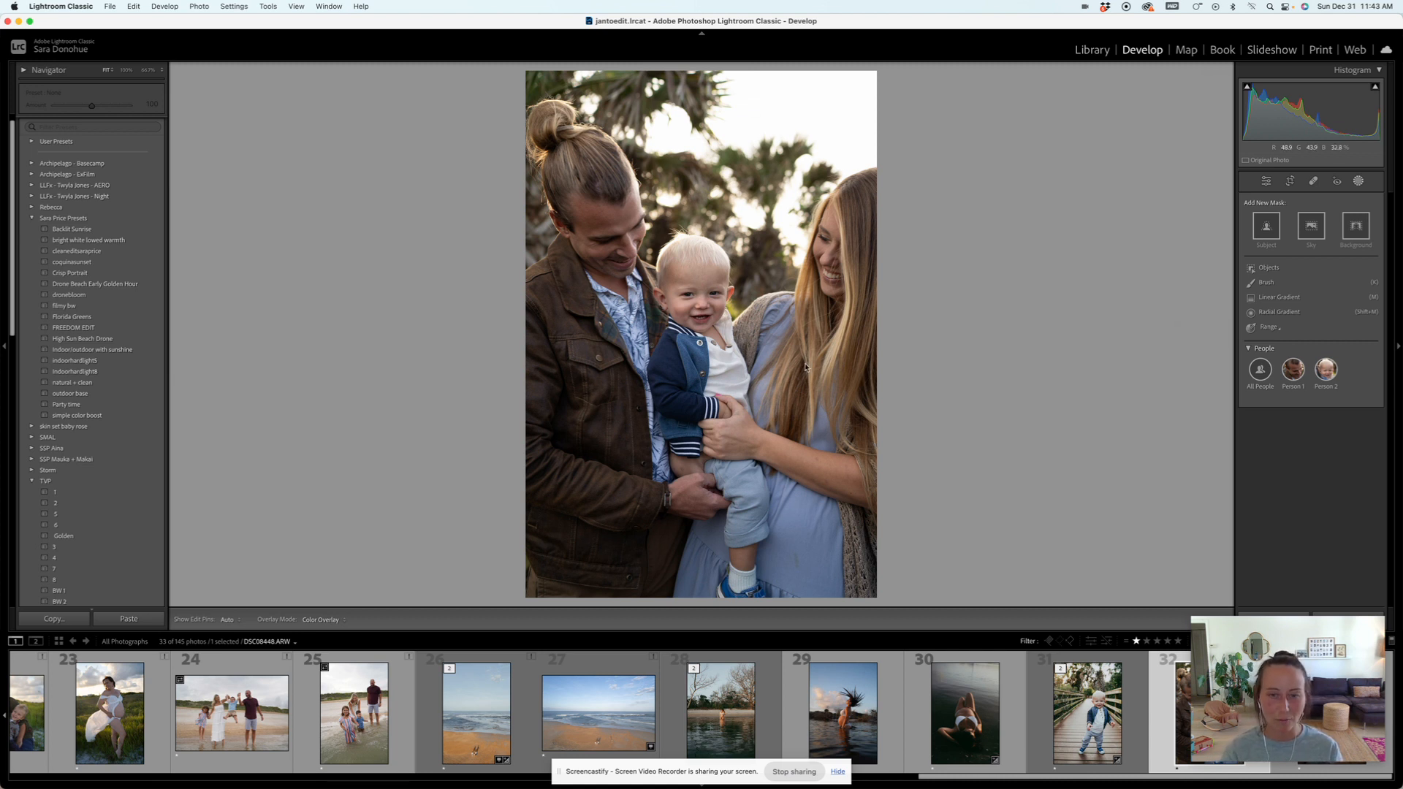
click(73, 327)
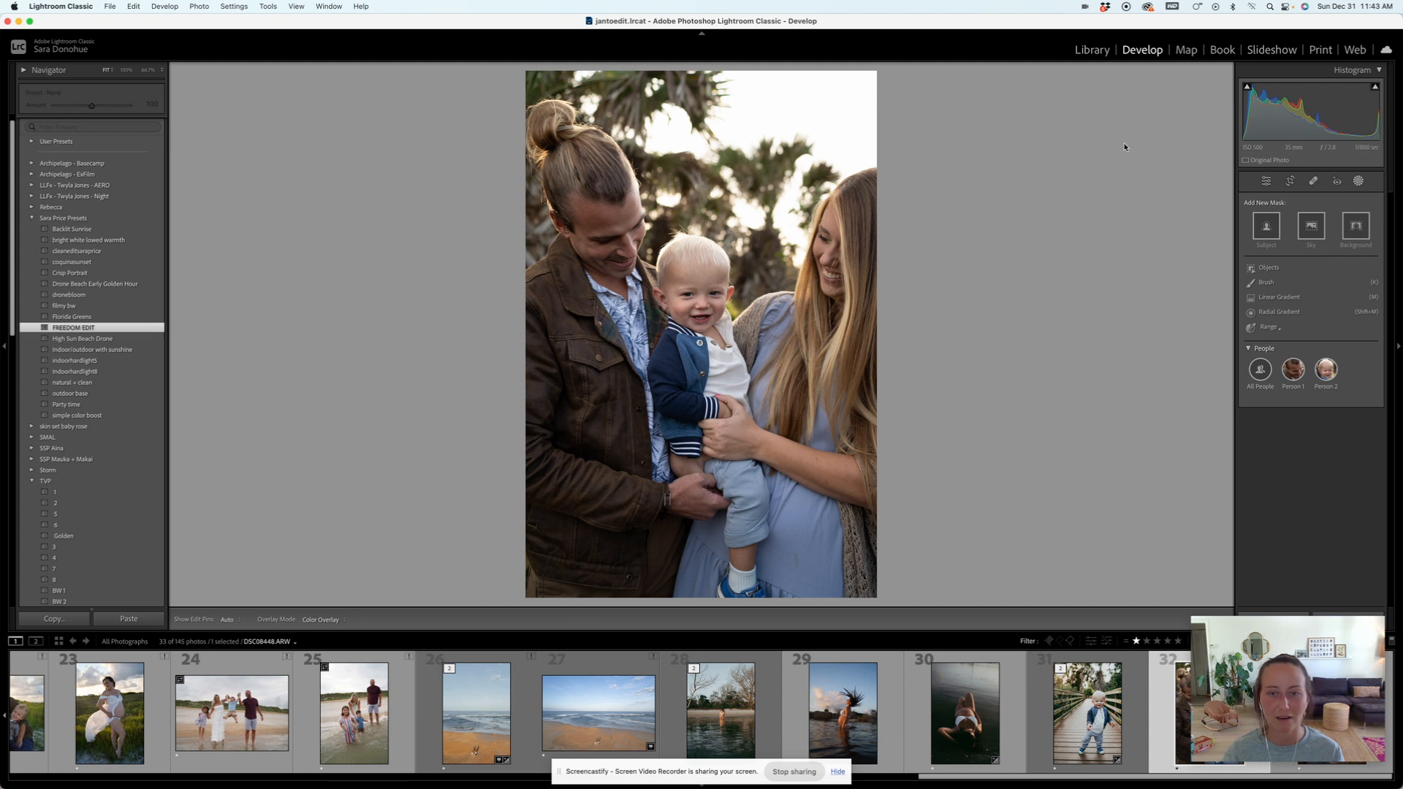
Step: Set the couple and baby photo's Exposure to +0.20 and Shadows to +33, lower its Highlights and fine-tune its Temp
click(1266, 181)
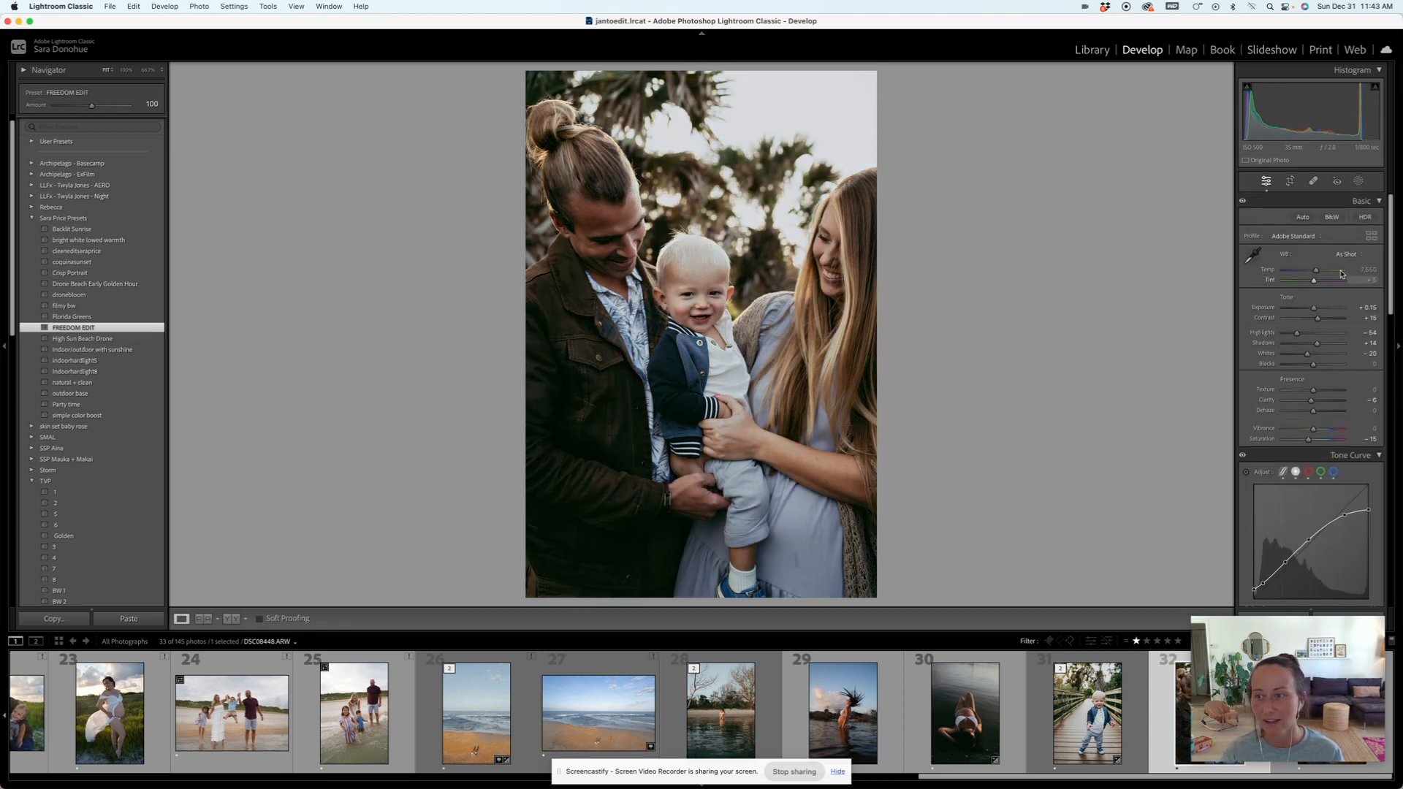
drag(1316, 312, 1294, 336)
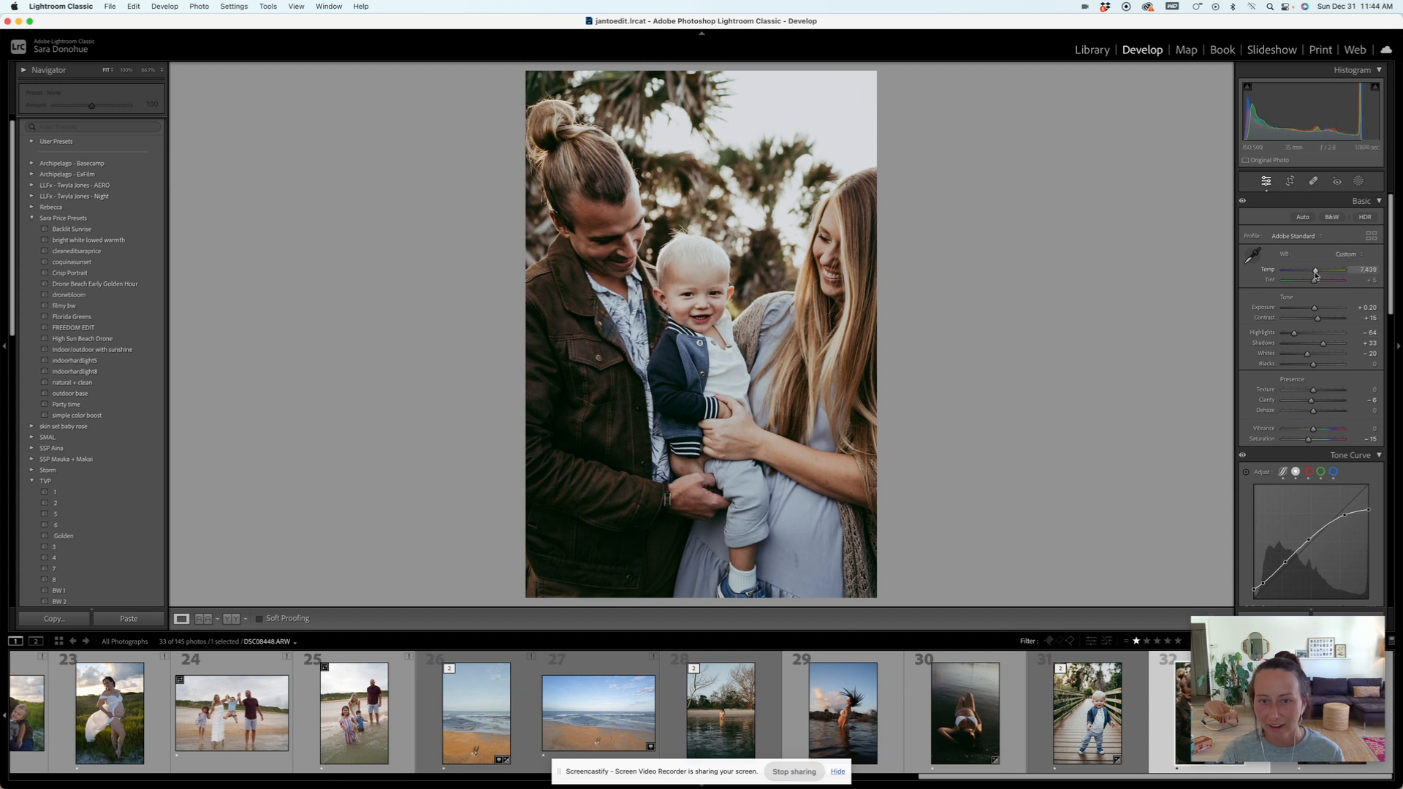
drag(1314, 273, 1316, 273)
Step: Apply the FREEDOM EDIT preset to the thirtieth photo, the woman lying in the water, and set Exposure to +0.50
click(1089, 713)
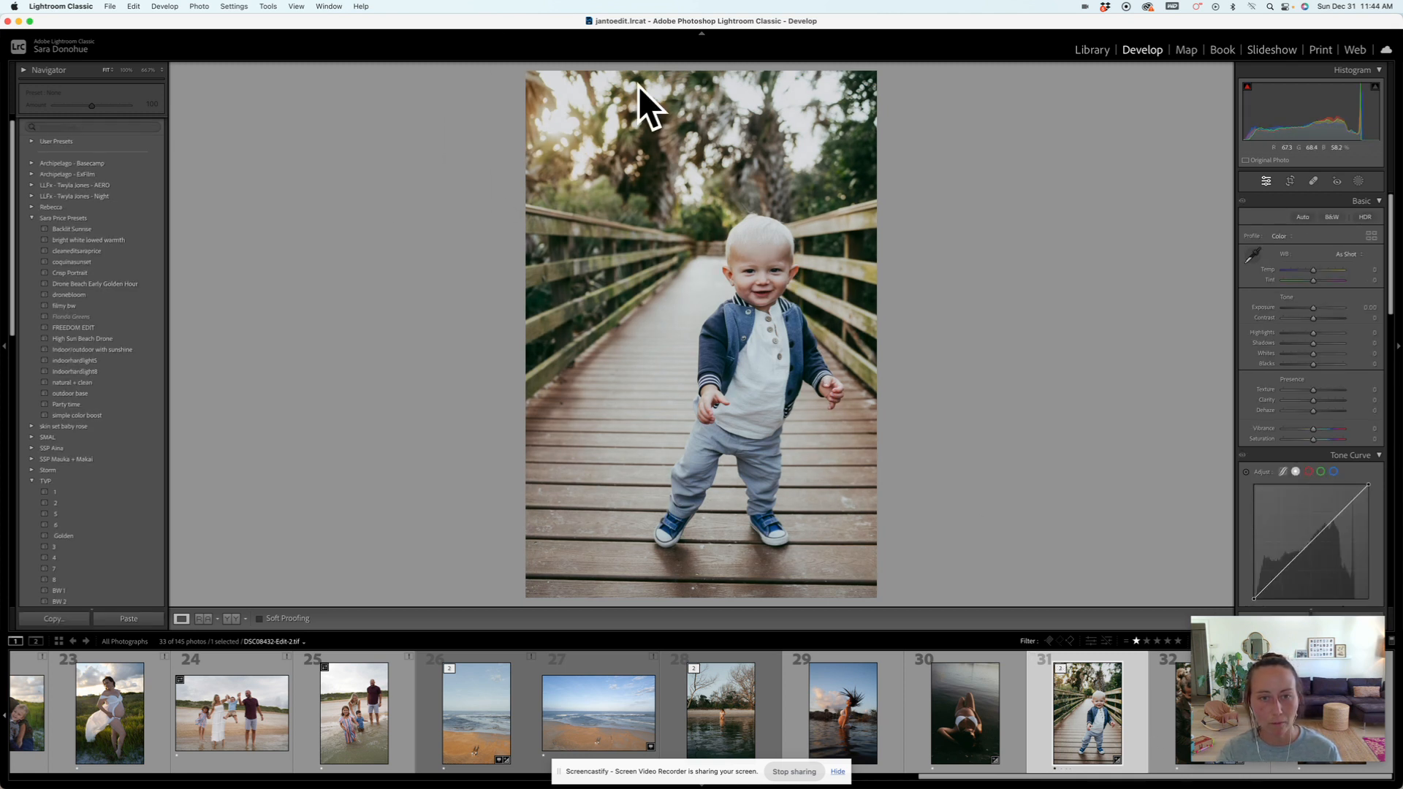
click(929, 725)
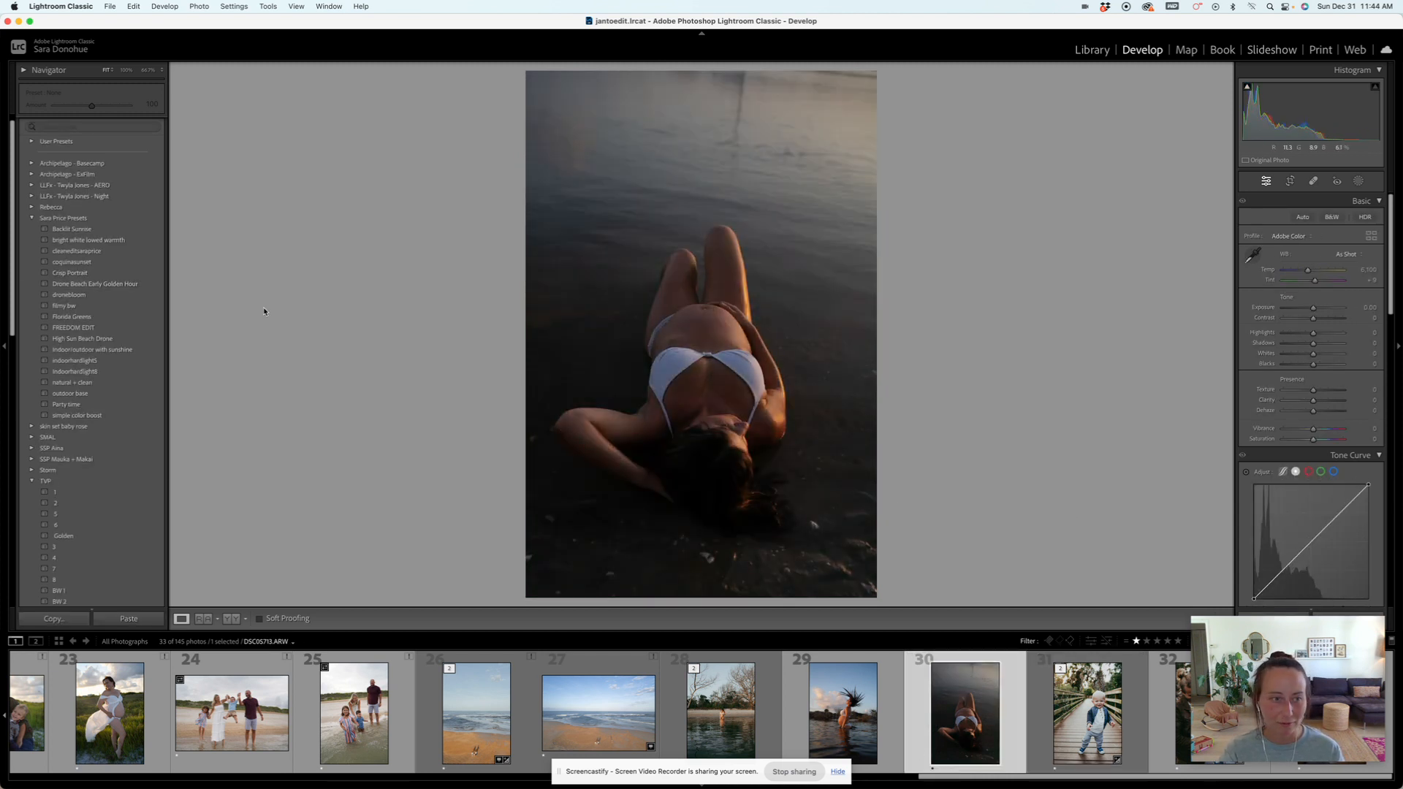
click(73, 327)
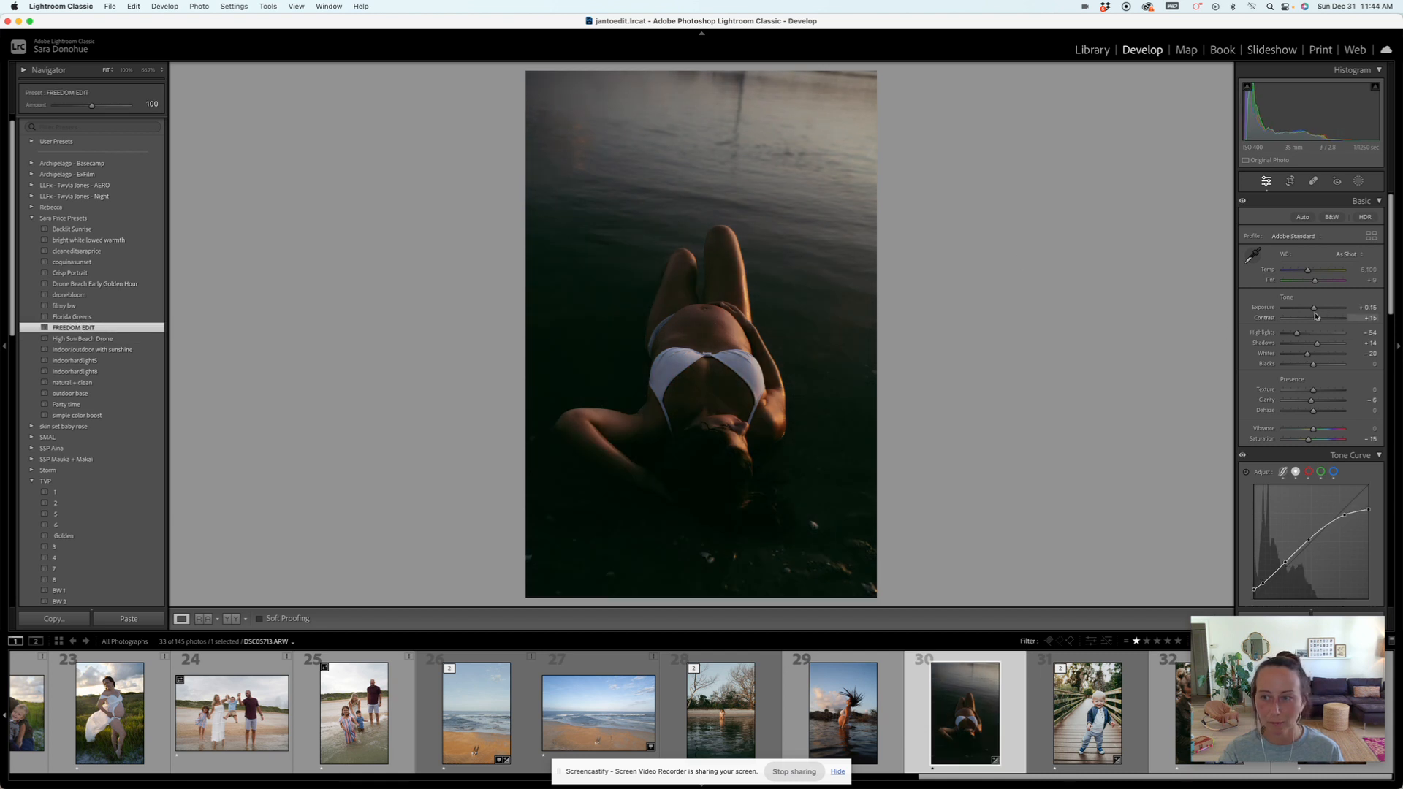
drag(1313, 307, 1315, 310)
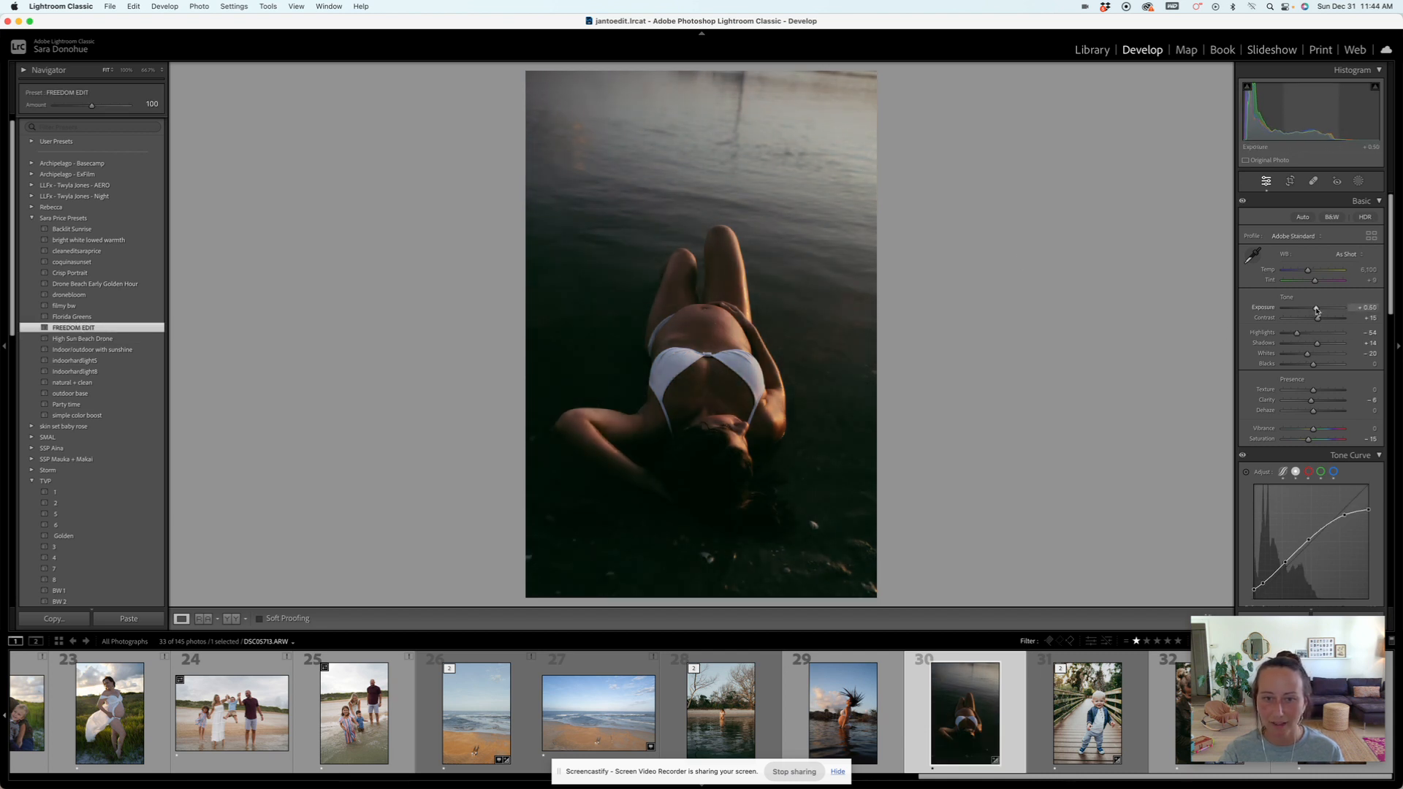
Step: Try Grain amounts of 40 and 23 on the photo of the woman lying in the water, checking the texture up close
scroll(1308, 344, down, 15)
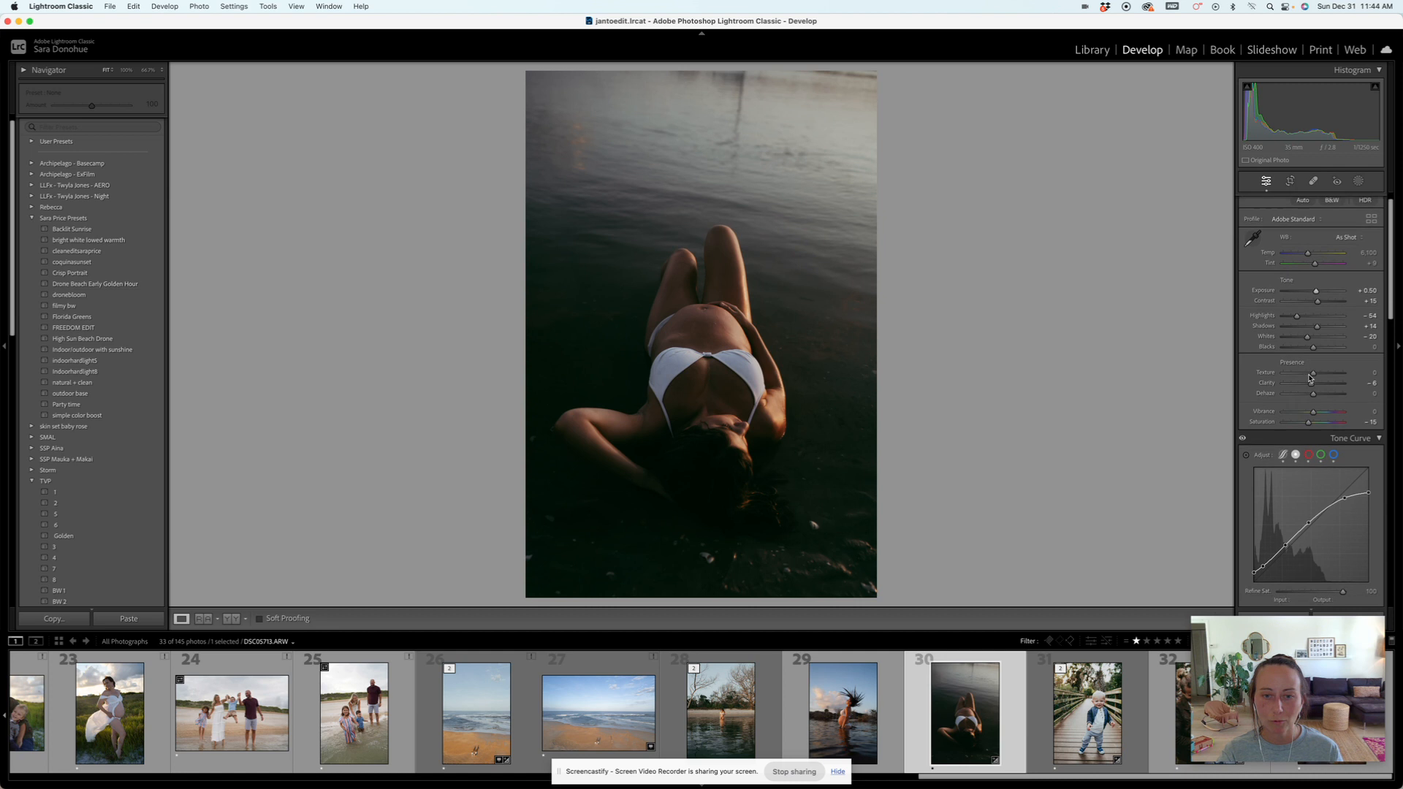
scroll(1301, 377, down, 10)
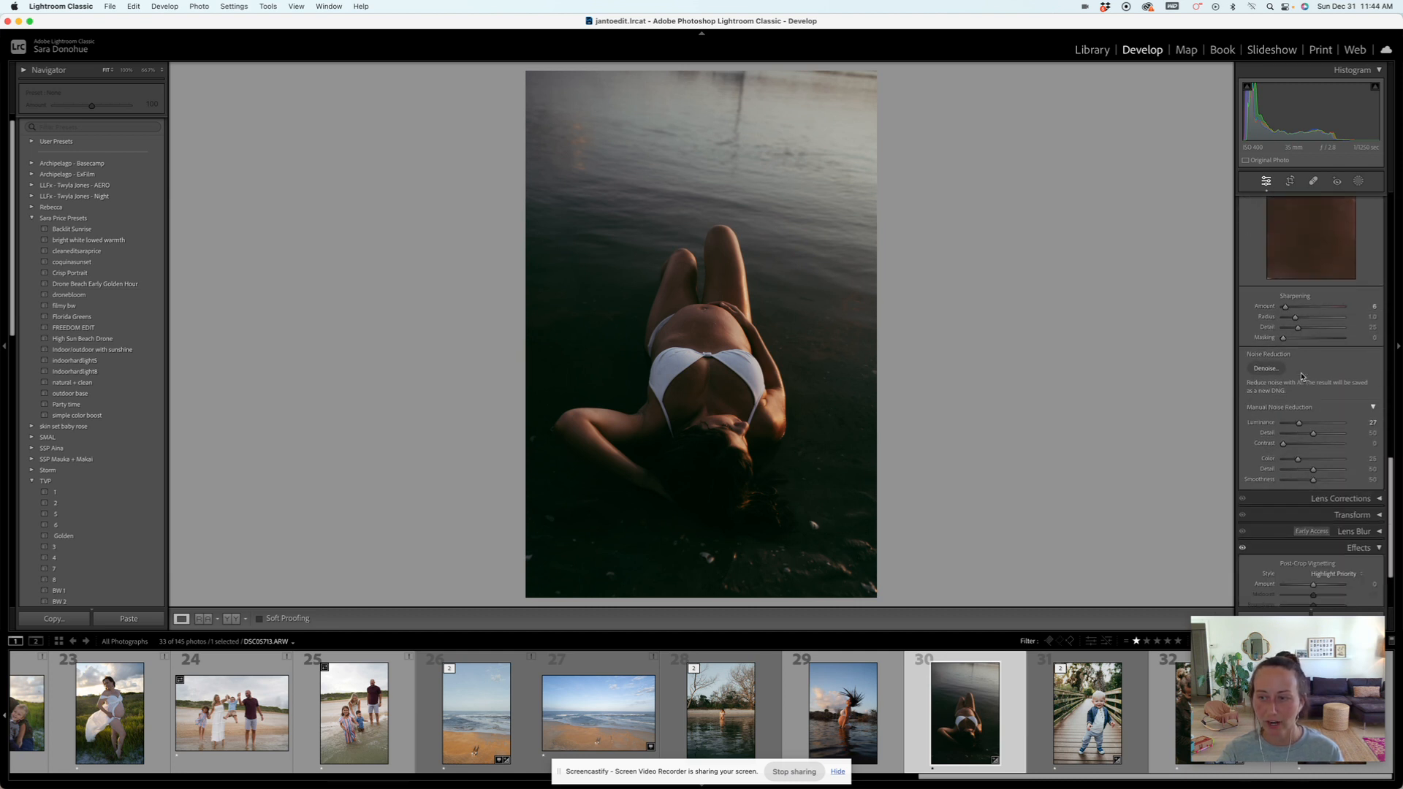
drag(1290, 564, 1309, 563)
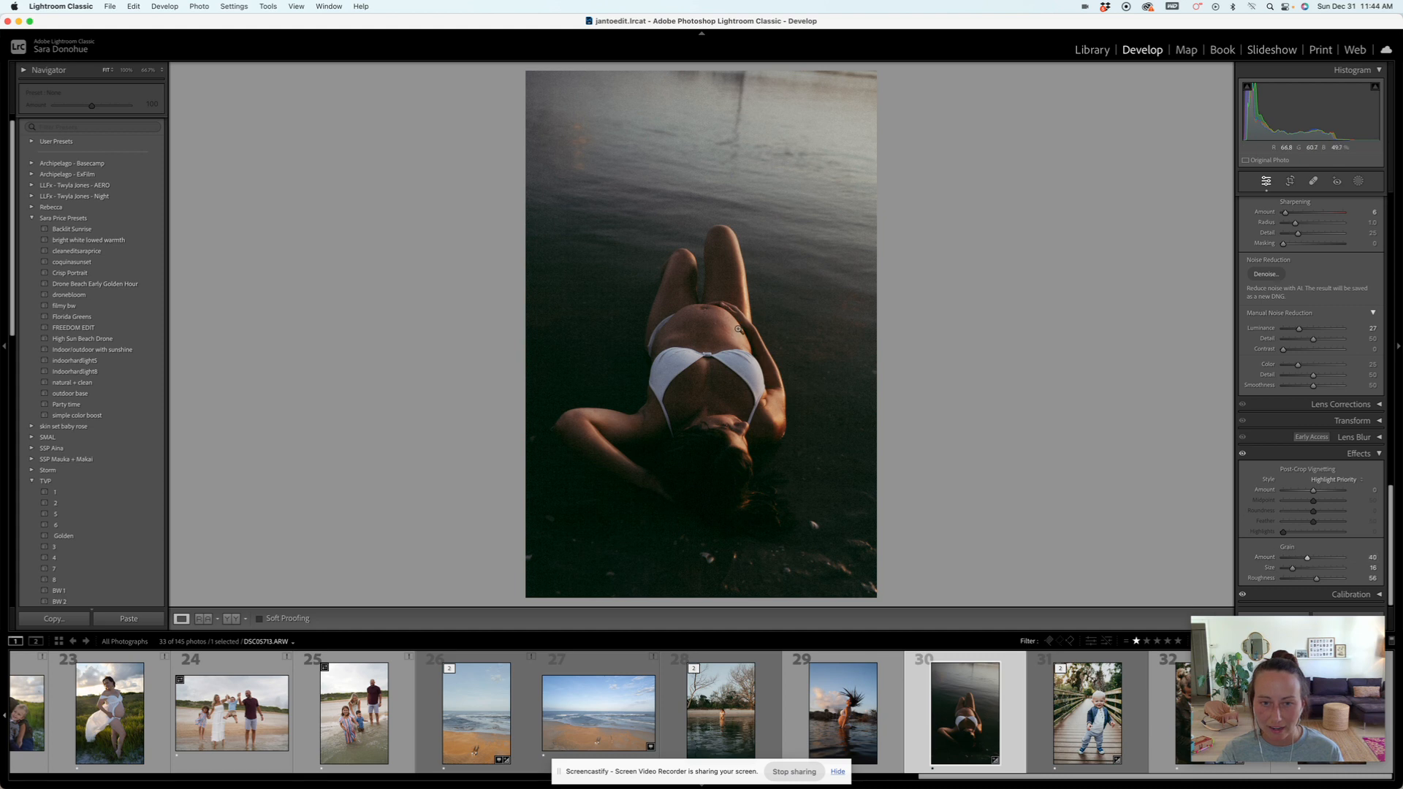
key(z)
key(z)
click(1297, 560)
drag(1294, 563, 1293, 563)
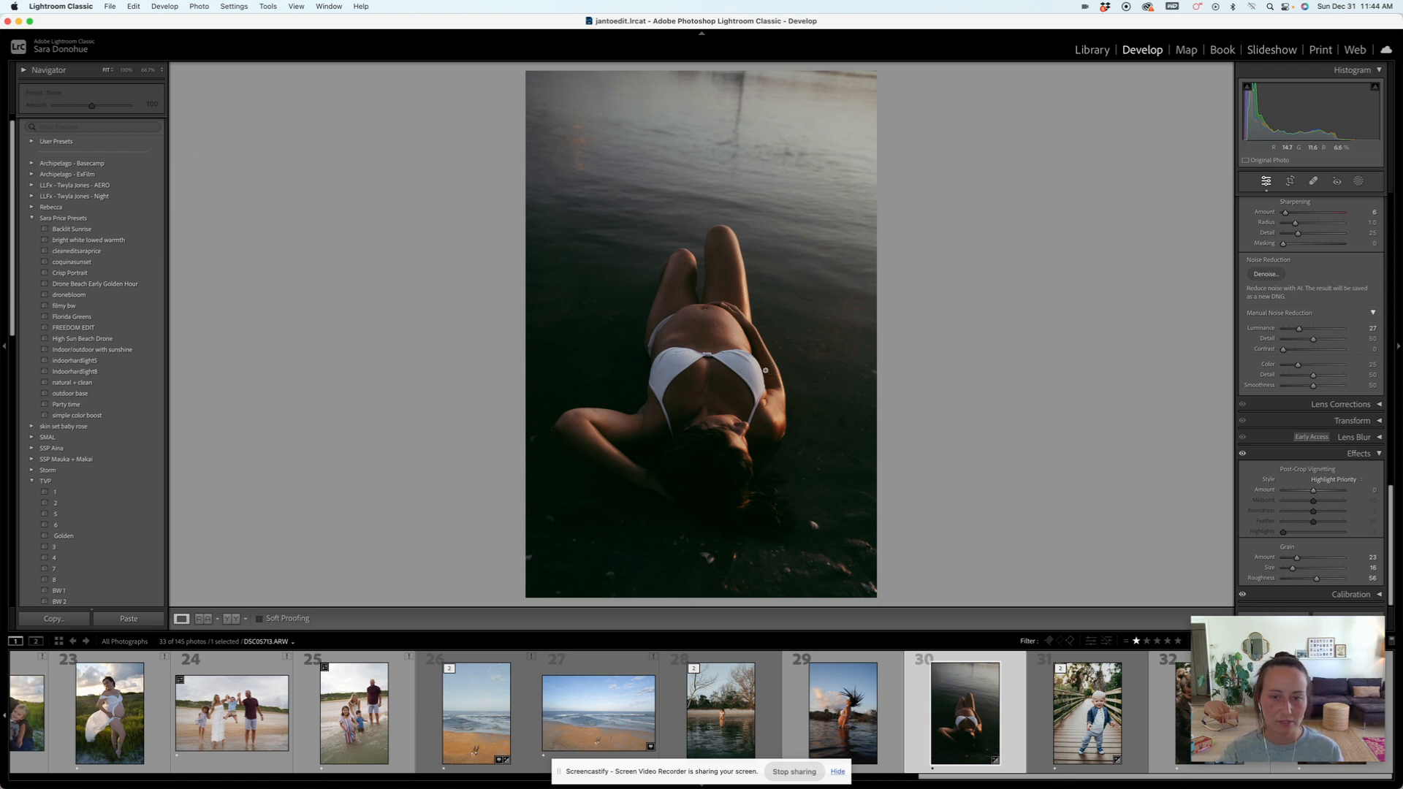
click(107, 6)
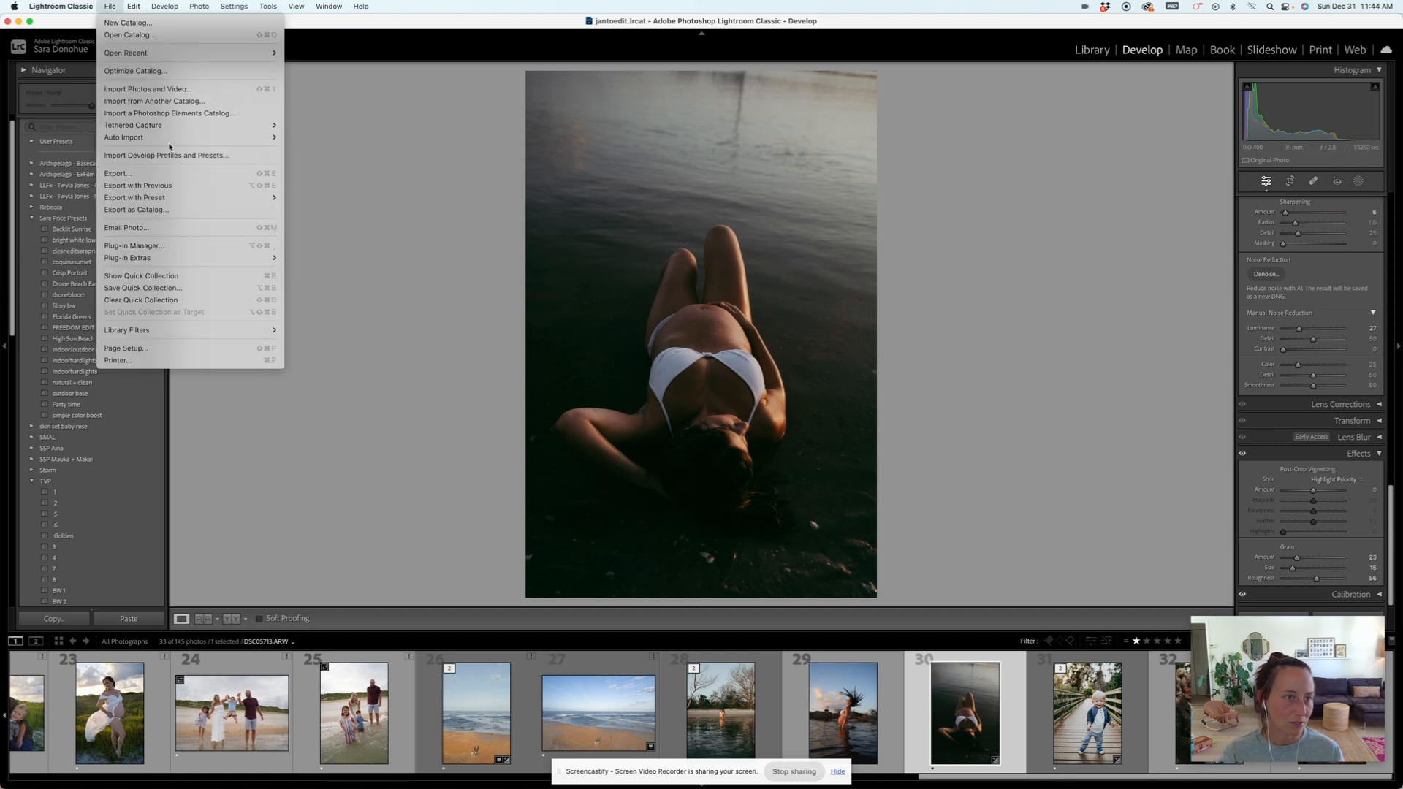
mouse_move(173, 6)
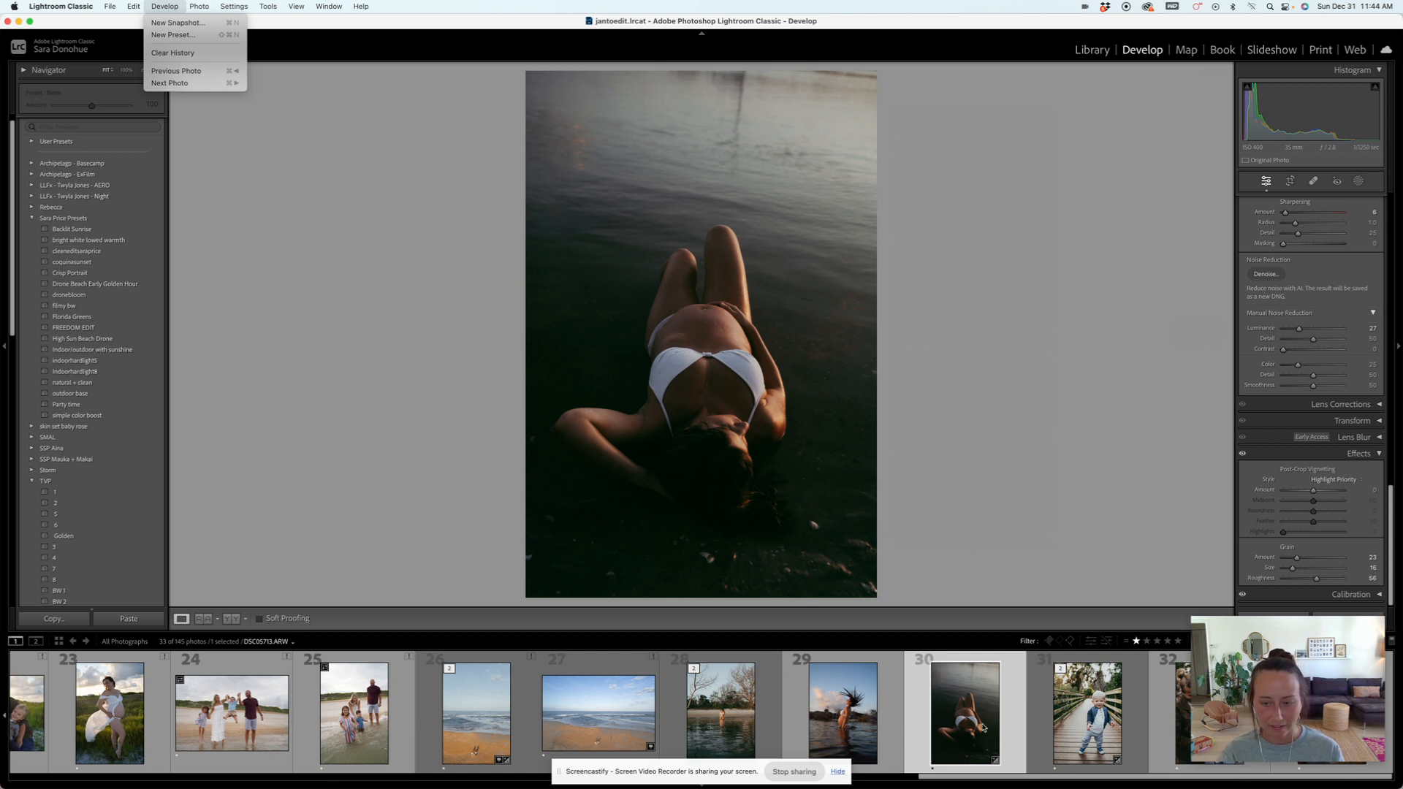
click(866, 728)
Step: Review the earlier photos in the filmstrip, going back to the first one
scroll(864, 727, up, 4)
scroll(861, 727, up, 8)
scroll(856, 725, up, 5)
scroll(857, 726, up, 5)
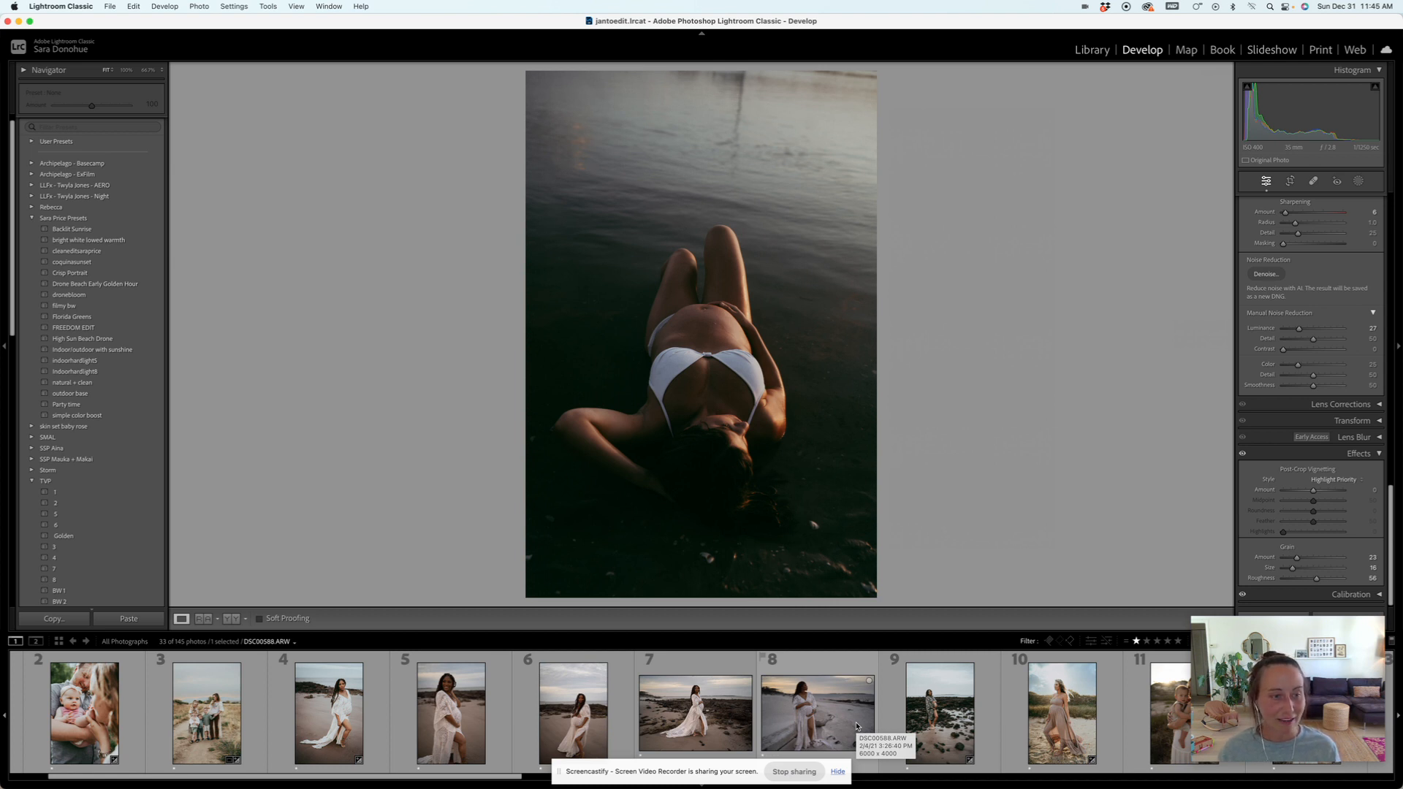
scroll(840, 723, left, 2)
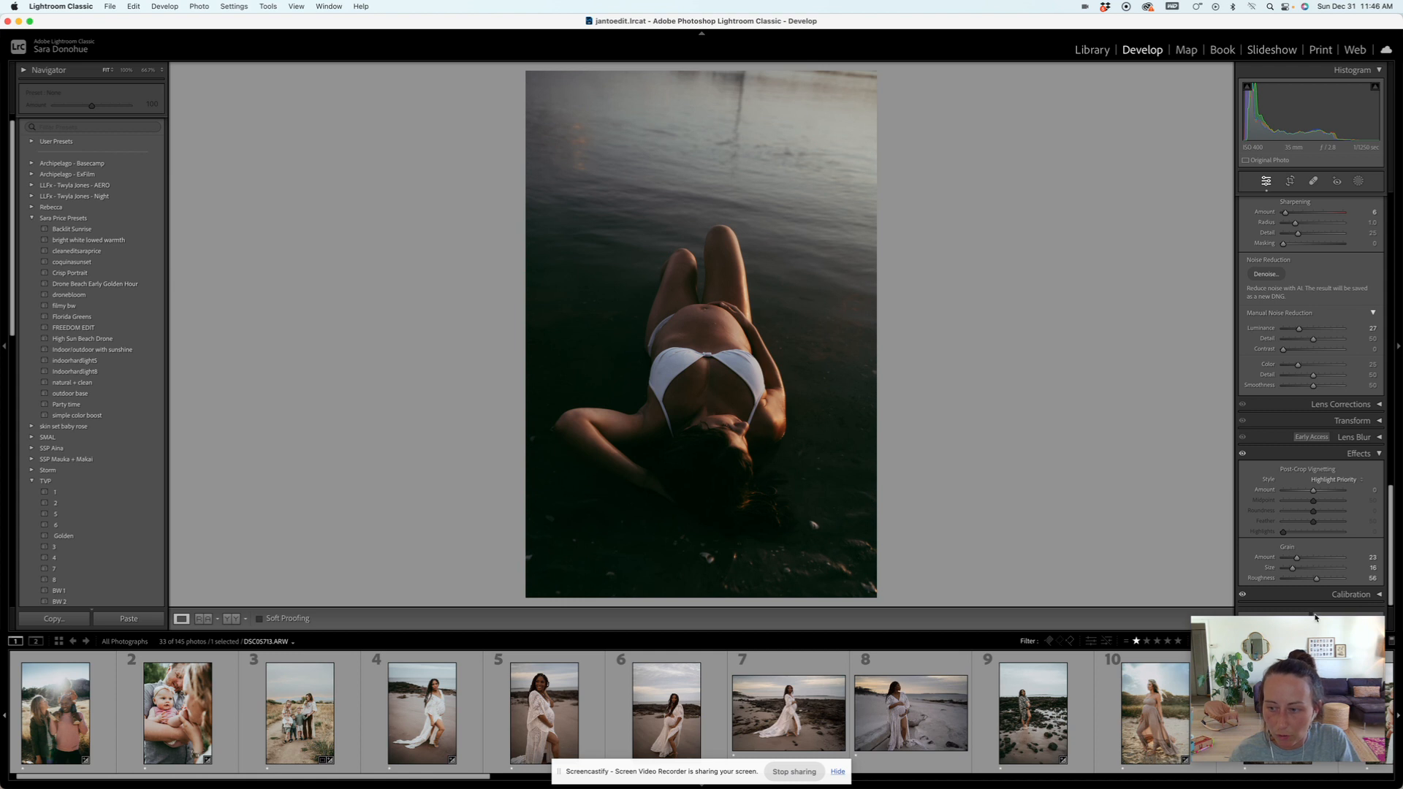
Step: Apply the Backlit Sunrise preset to the photo of the woman lying in the water
click(93, 230)
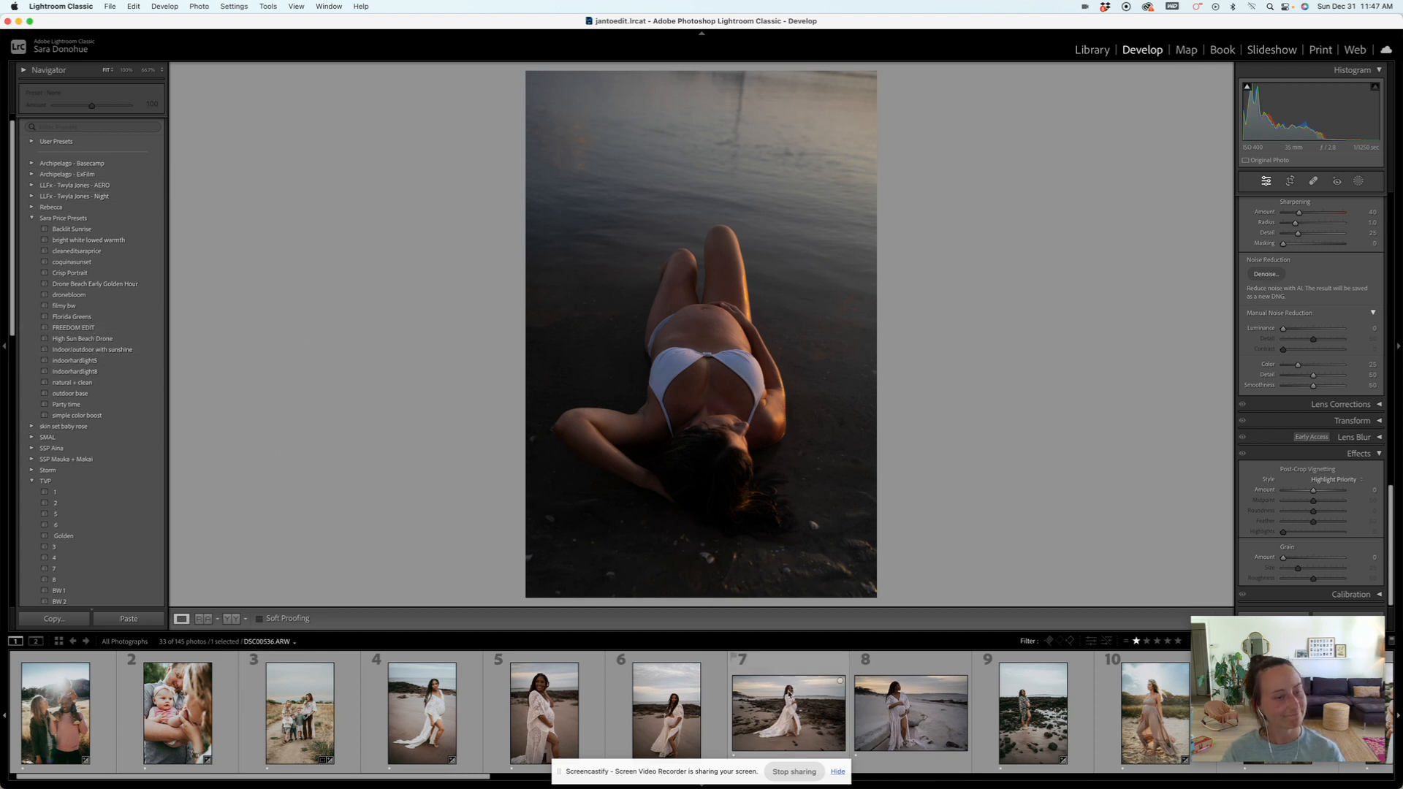
scroll(789, 694, down, 5)
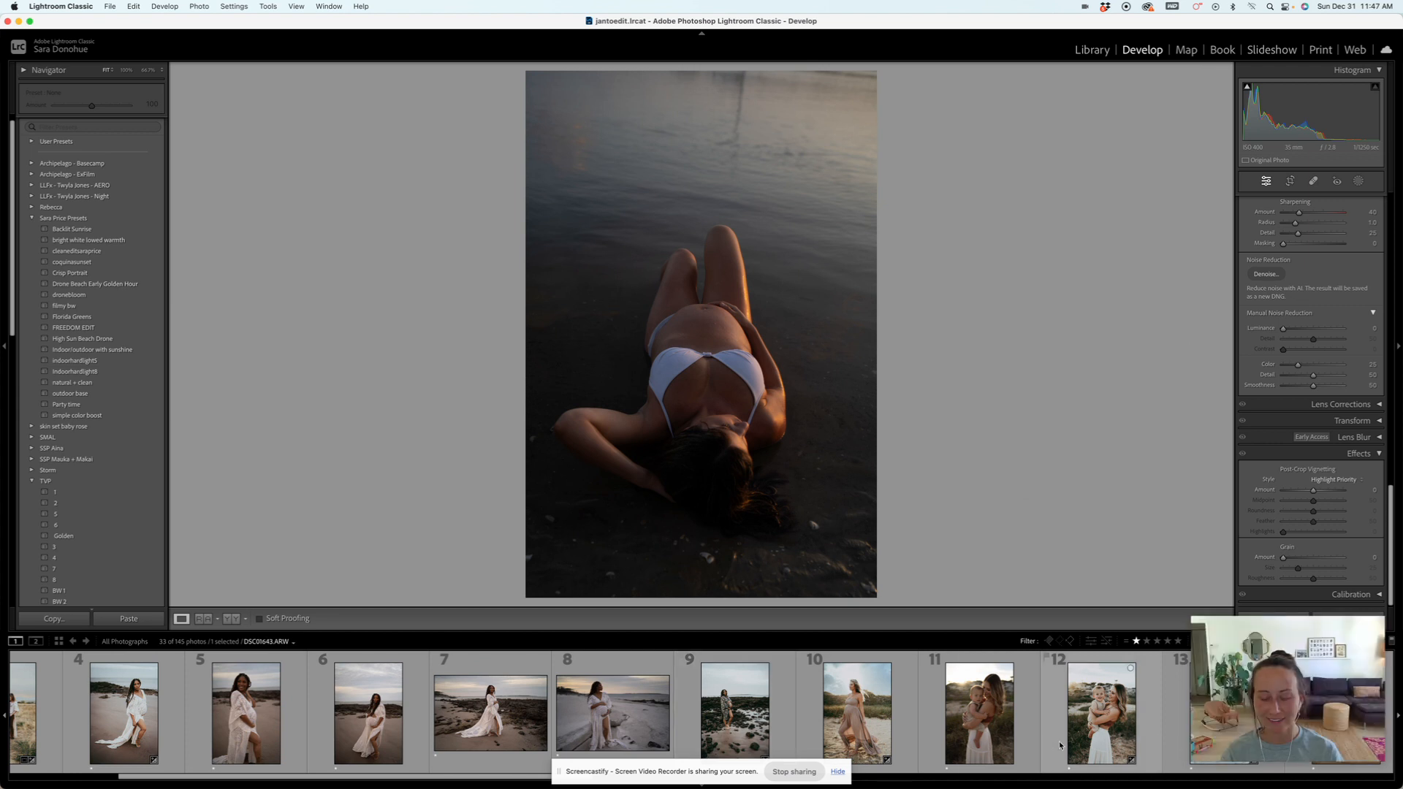